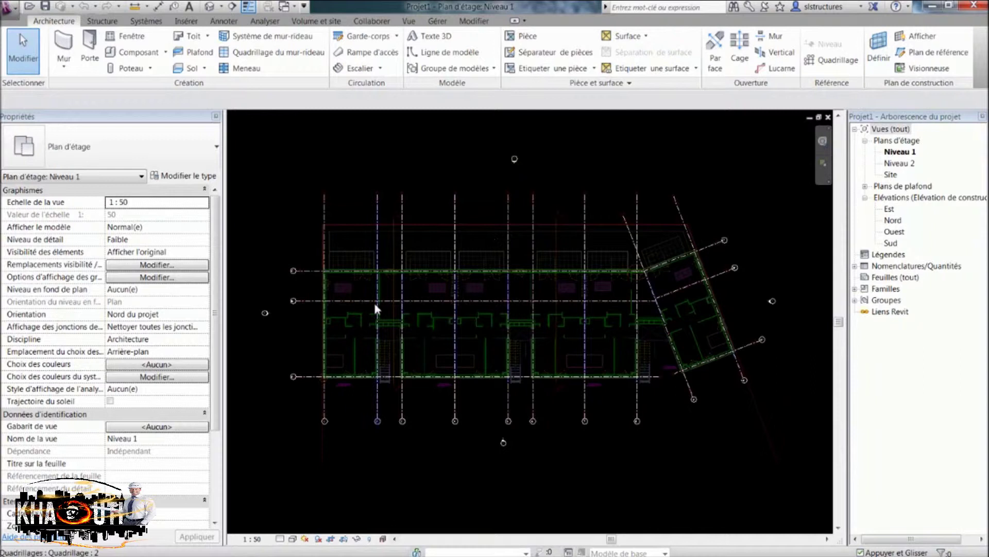
Examine the gridlines and the imported floor plan in the Niveau 1 view
{"action": "scroll", "coordinate": [373, 302], "scroll_direction": "up", "scroll_amount": 2}
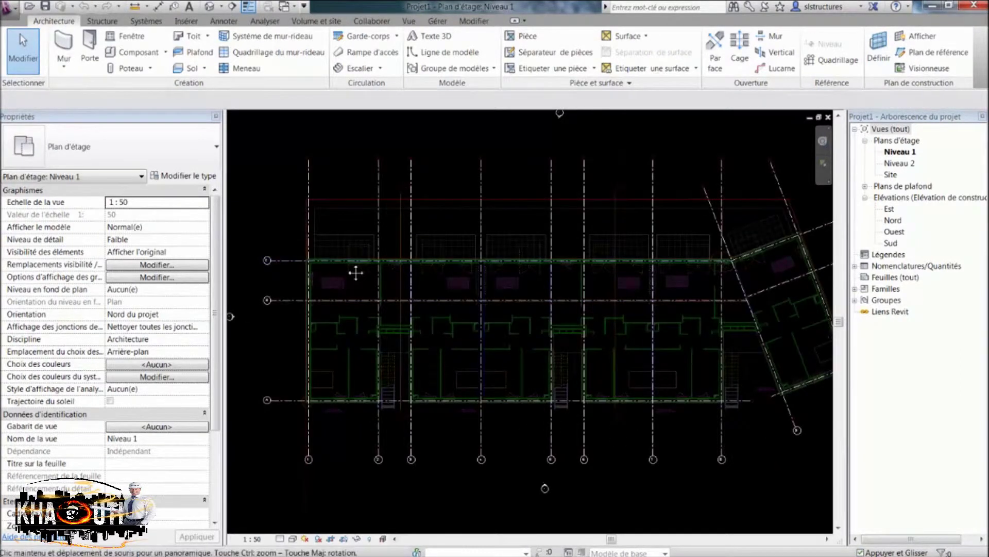
{"action": "middle_click_drag", "start_coordinate": [327, 267], "coordinate": [335, 236]}
{"action": "scroll", "coordinate": [357, 234], "scroll_direction": "up", "scroll_amount": 1}
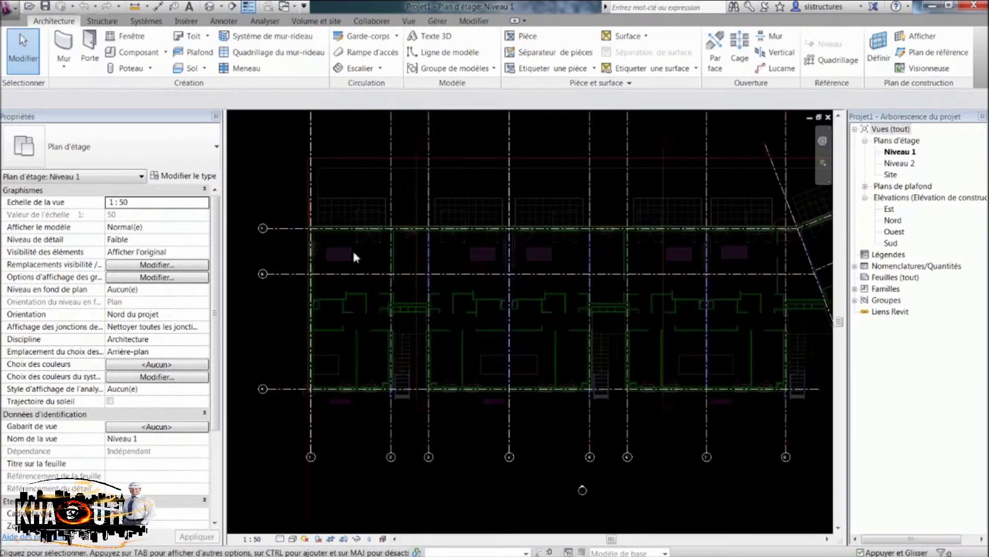
{"action": "scroll", "coordinate": [336, 178], "scroll_direction": "down", "scroll_amount": 1}
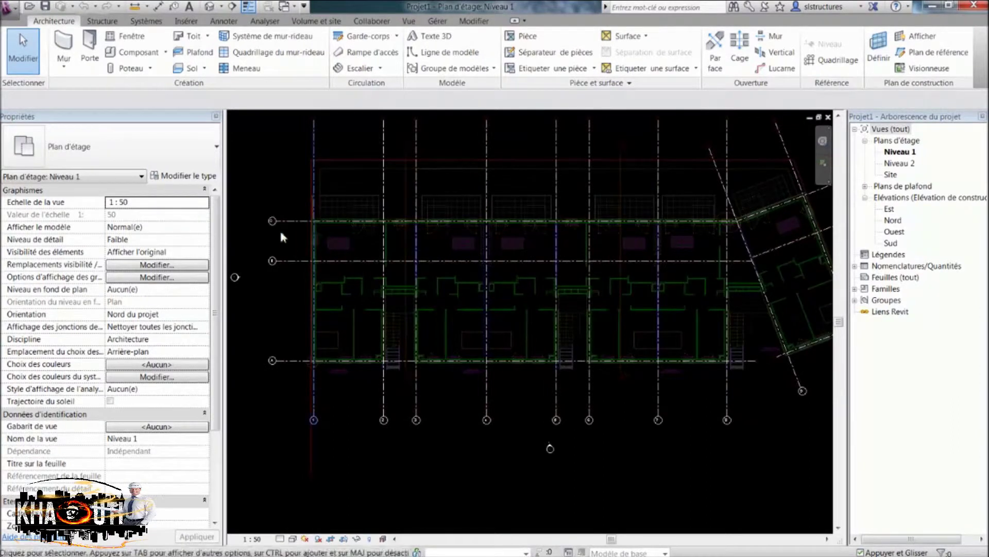
{"action": "scroll", "coordinate": [612, 142], "scroll_direction": "up", "scroll_amount": 4}
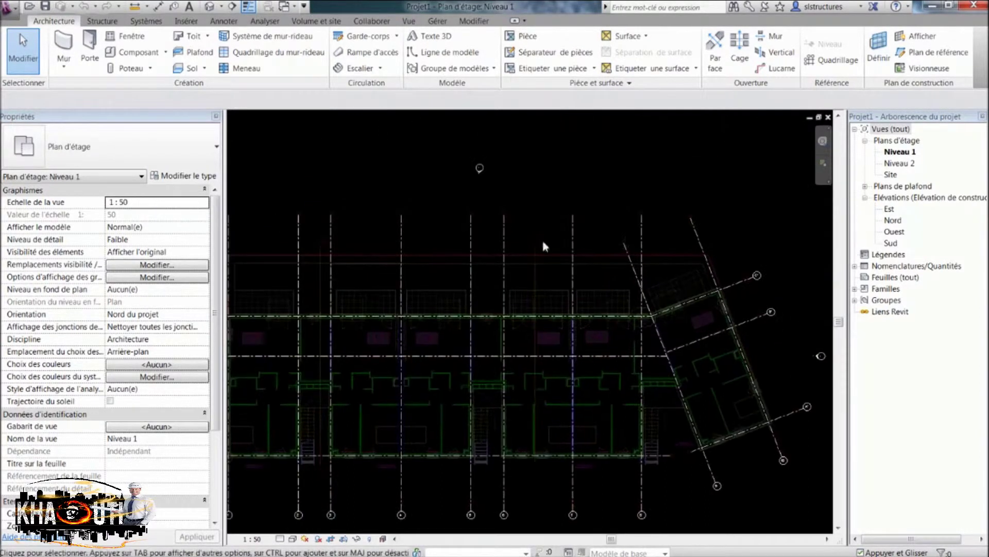
{"action": "scroll", "coordinate": [589, 231], "scroll_direction": "down", "scroll_amount": 3}
{"action": "scroll", "coordinate": [483, 369], "scroll_direction": "up", "scroll_amount": 3}
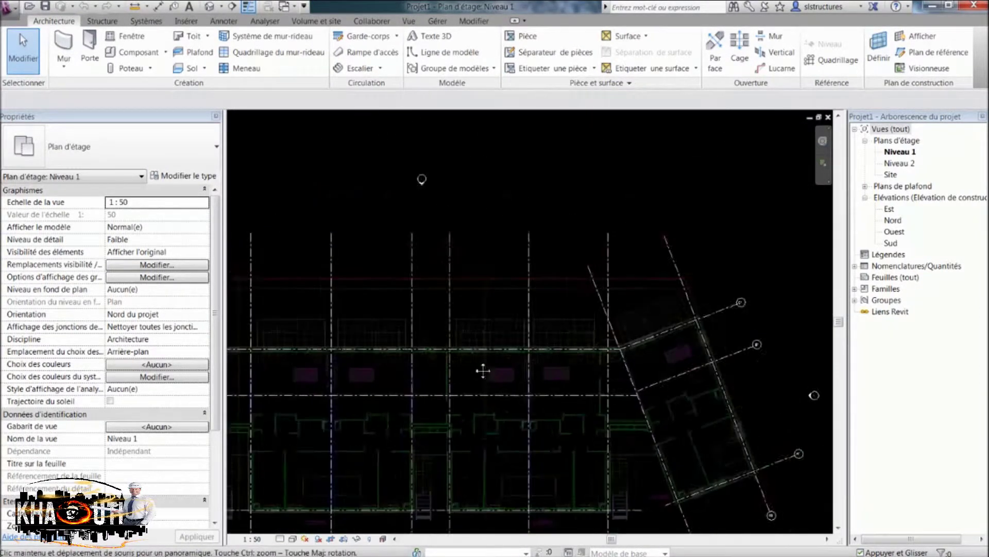
{"action": "middle_click_drag", "start_coordinate": [486, 367], "coordinate": [471, 357]}
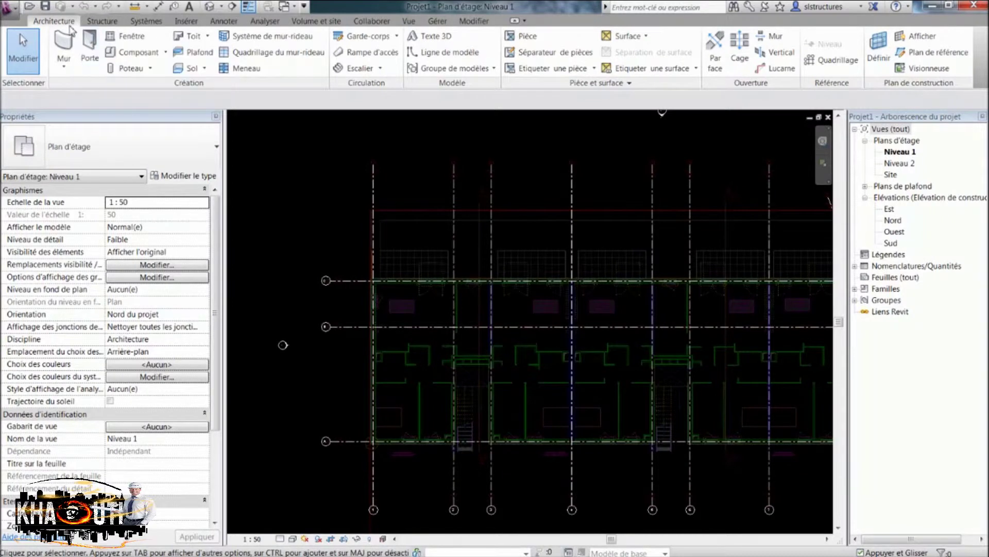
Draw a trial horizontal architectural wall about 4 m long in the empty area outside the plan's upper-left corner
{"action": "left_click", "coordinate": [102, 21]}
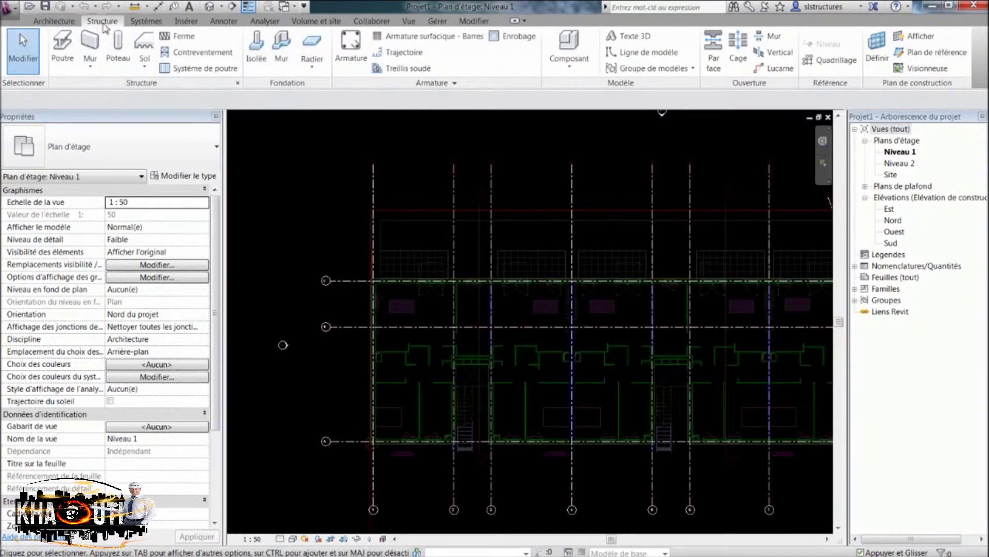
{"action": "left_click", "coordinate": [91, 61]}
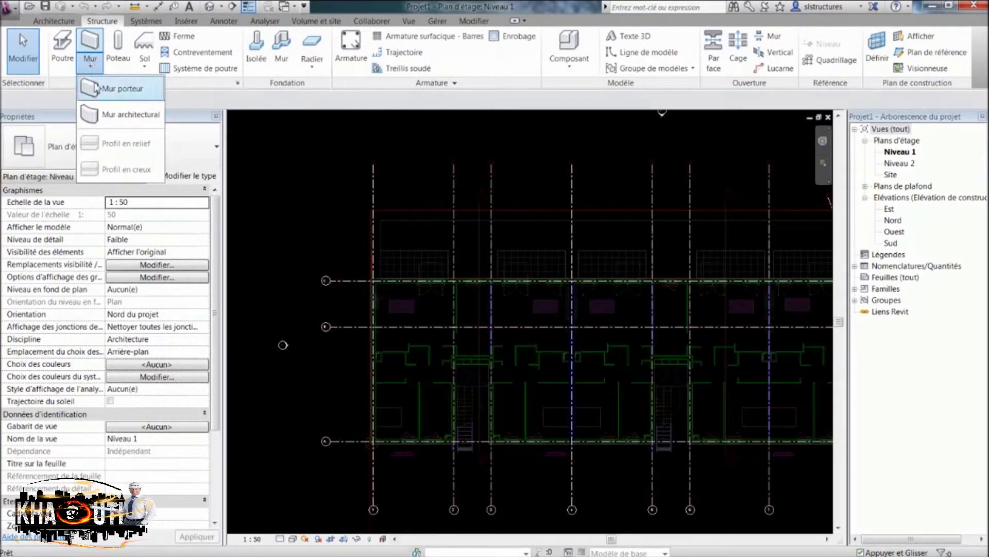
{"action": "left_click", "coordinate": [66, 21]}
{"action": "left_click", "coordinate": [64, 62]}
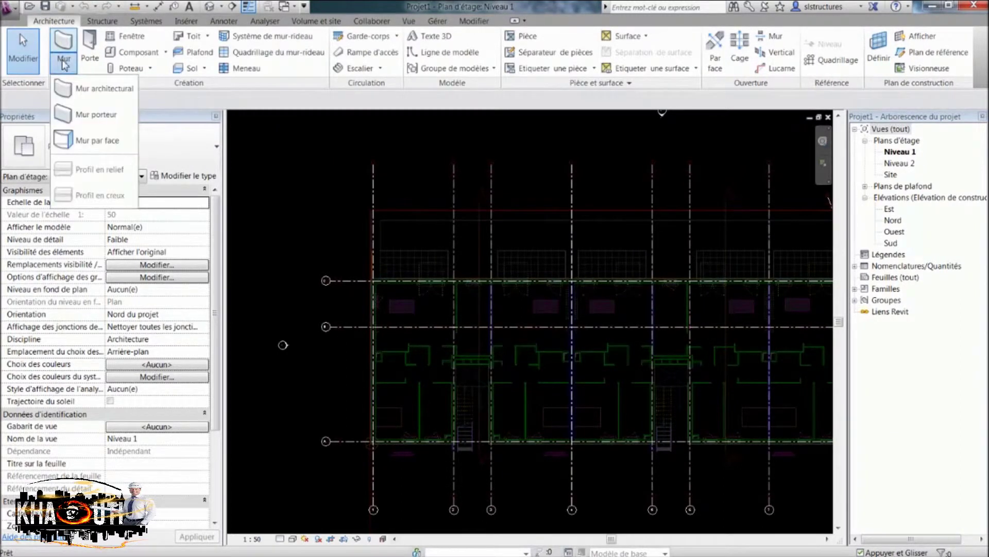
{"action": "left_click", "coordinate": [93, 91]}
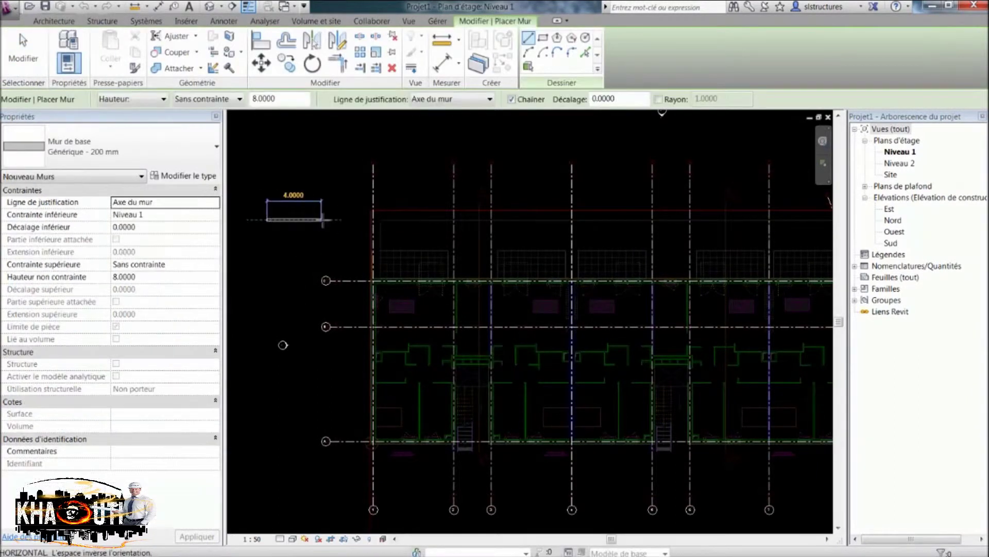
{"action": "left_click", "coordinate": [322, 219]}
{"action": "key", "text": "Escape"}
{"action": "key", "text": "Escape"}
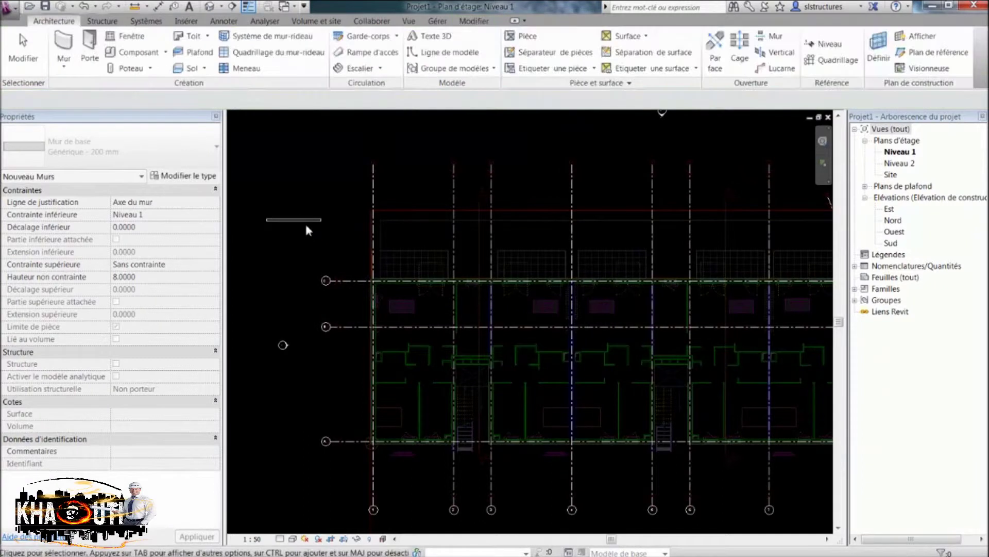
Check the structural properties of the trial architectural wall, and remove that wall
{"action": "left_click", "coordinate": [304, 219]}
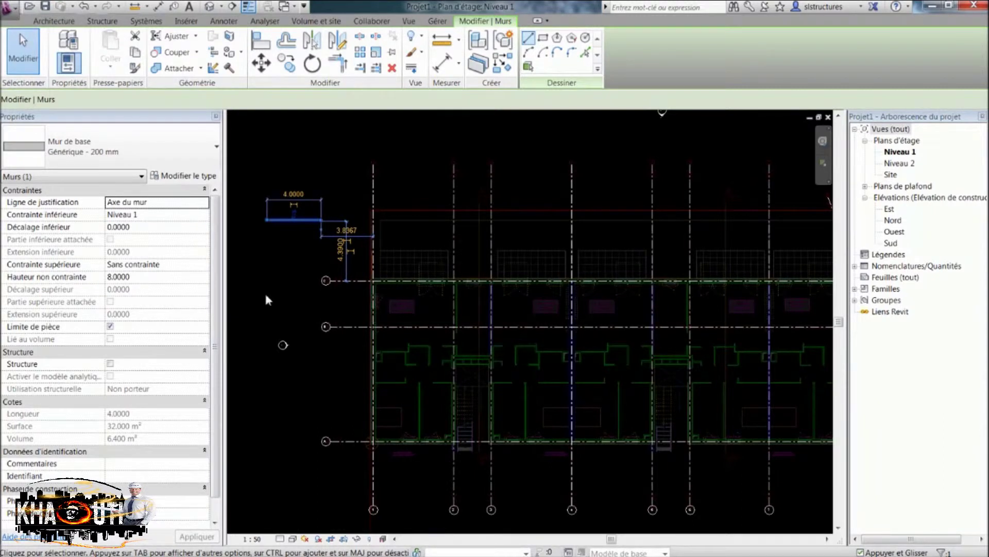
{"action": "key", "text": "Escape"}
{"action": "key", "text": "Escape"}
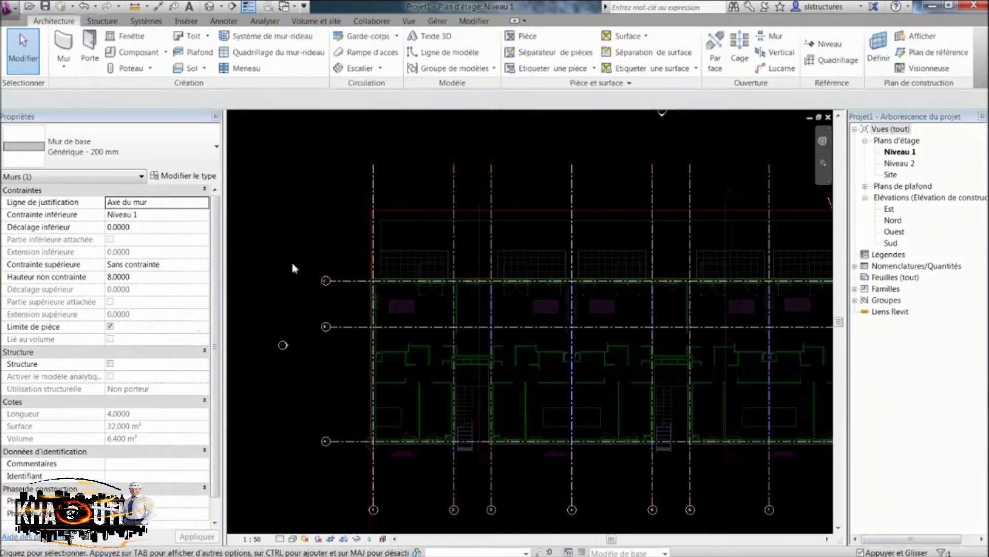
Draw a trial structural wall about 3.4 m long outside the plan, check its structural properties, and delete it
{"action": "left_click", "coordinate": [103, 21]}
{"action": "left_click", "coordinate": [90, 46]}
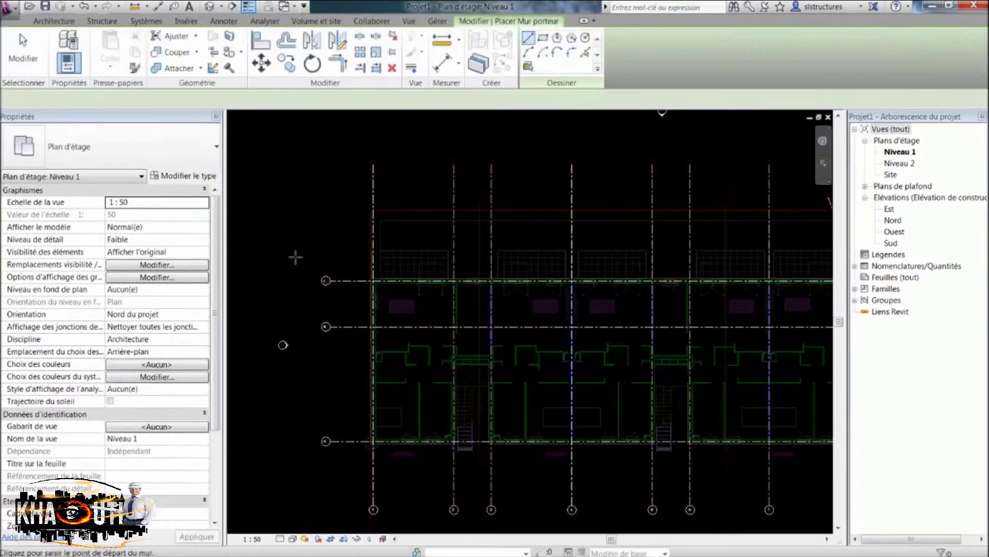
{"action": "left_click", "coordinate": [285, 256]}
{"action": "left_click", "coordinate": [330, 258]}
{"action": "key", "text": "Escape"}
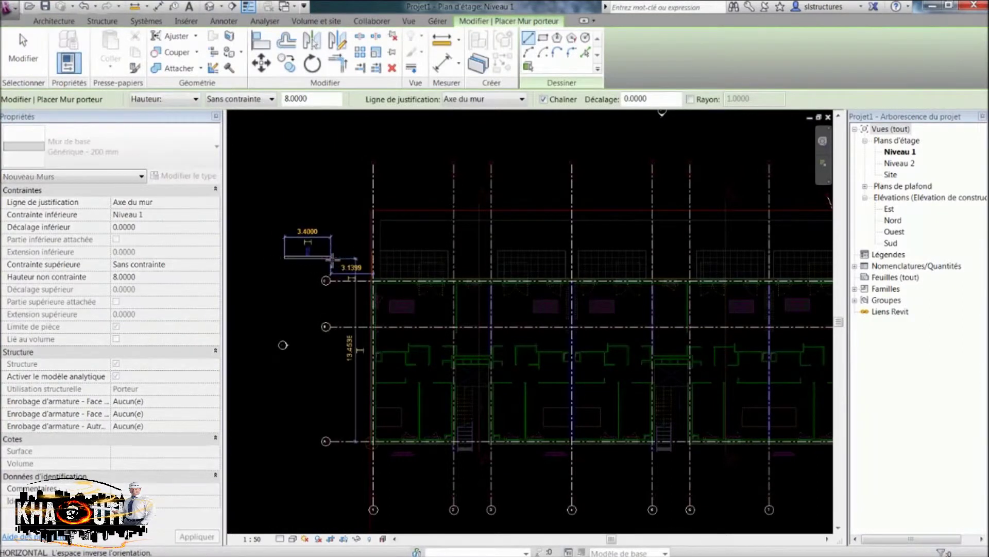
{"action": "key", "text": "Escape"}
{"action": "left_click", "coordinate": [317, 259]}
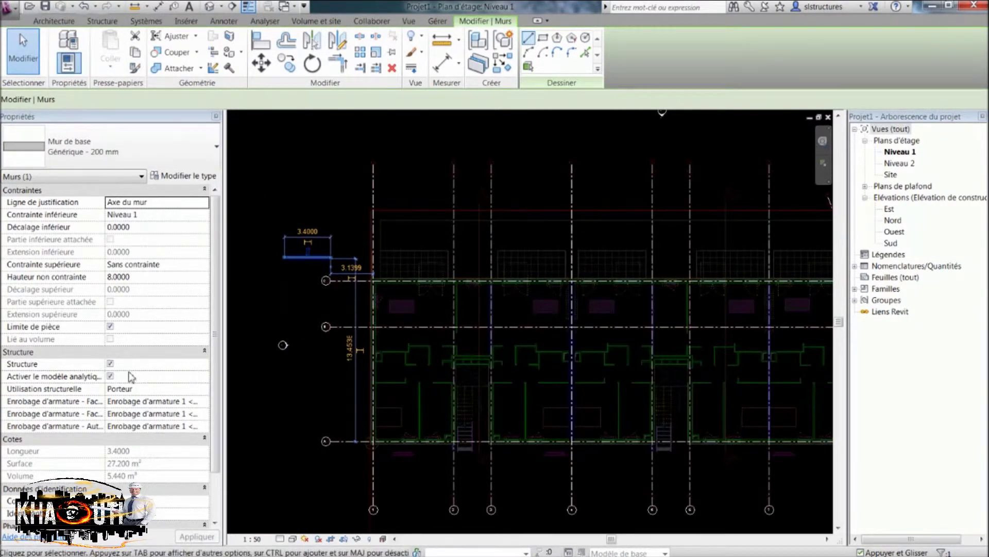
{"action": "key", "text": "Delete"}
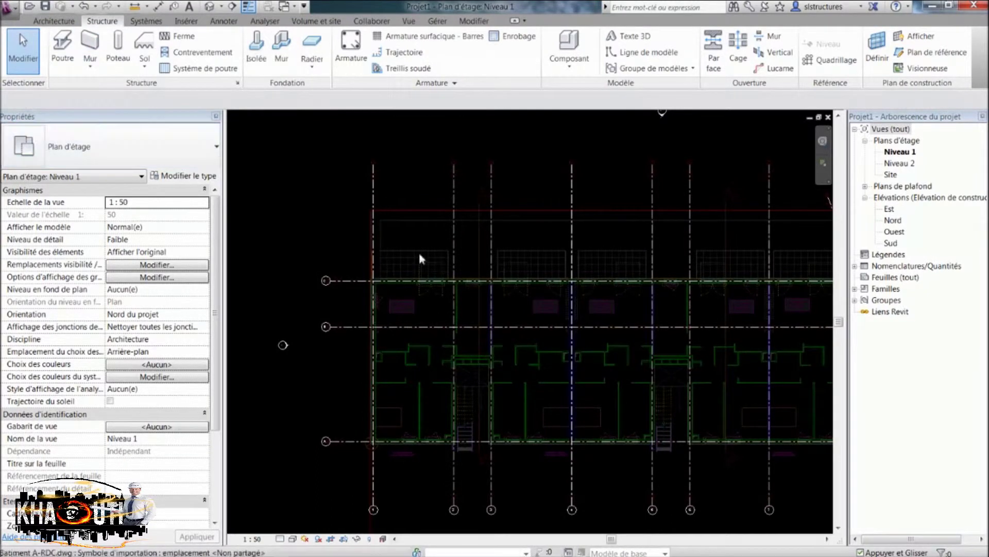
Set up a new structural wall measured by Hauteur, with its top constrained to Niveau 2
{"action": "middle_click_drag", "start_coordinate": [432, 265], "coordinate": [438, 239]}
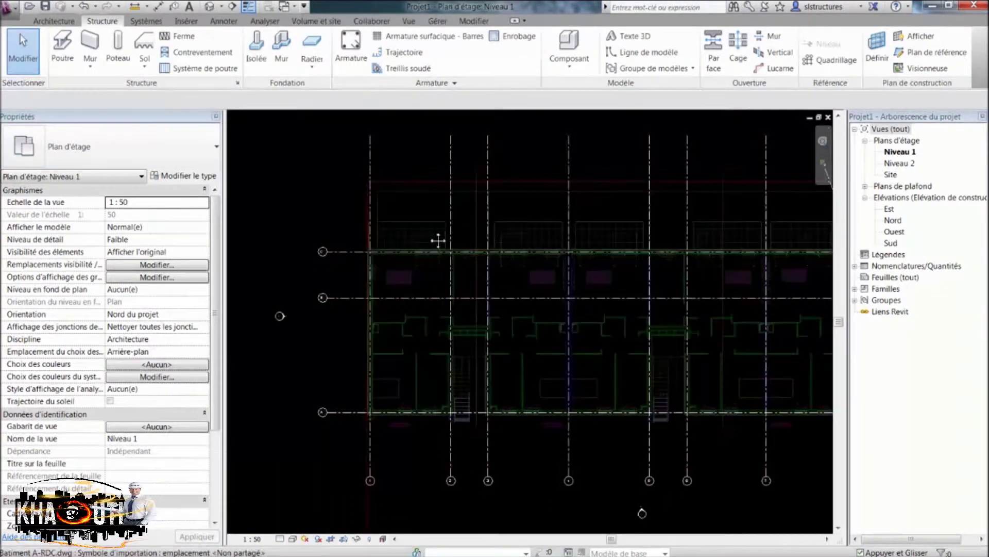
{"action": "left_click", "coordinate": [94, 51]}
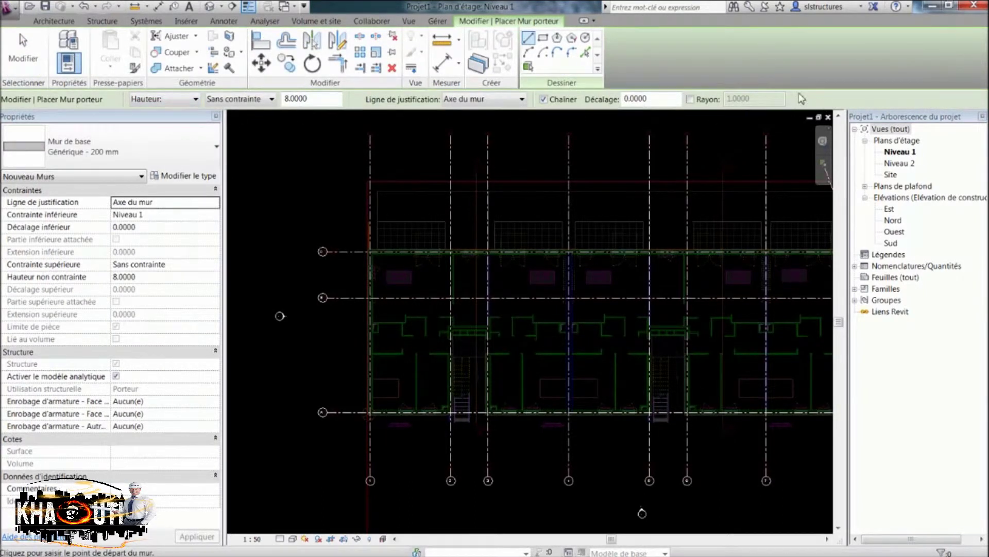
{"action": "left_click", "coordinate": [195, 100]}
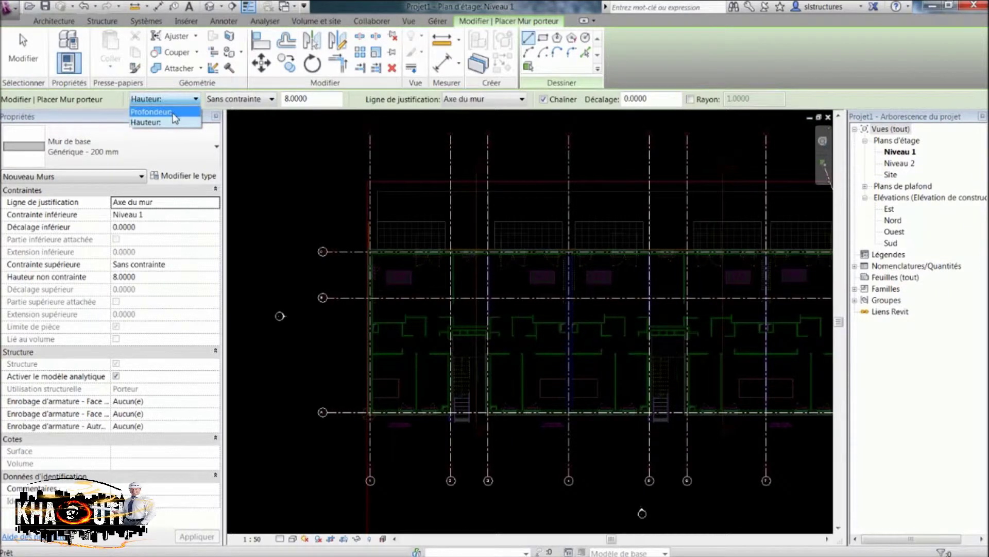
{"action": "left_click", "coordinate": [168, 121]}
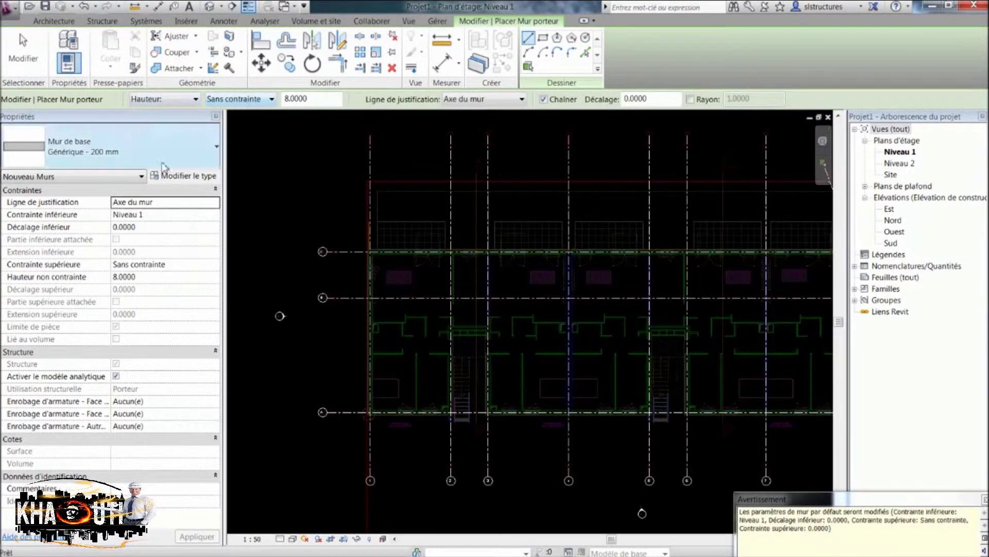
{"action": "left_click", "coordinate": [249, 100]}
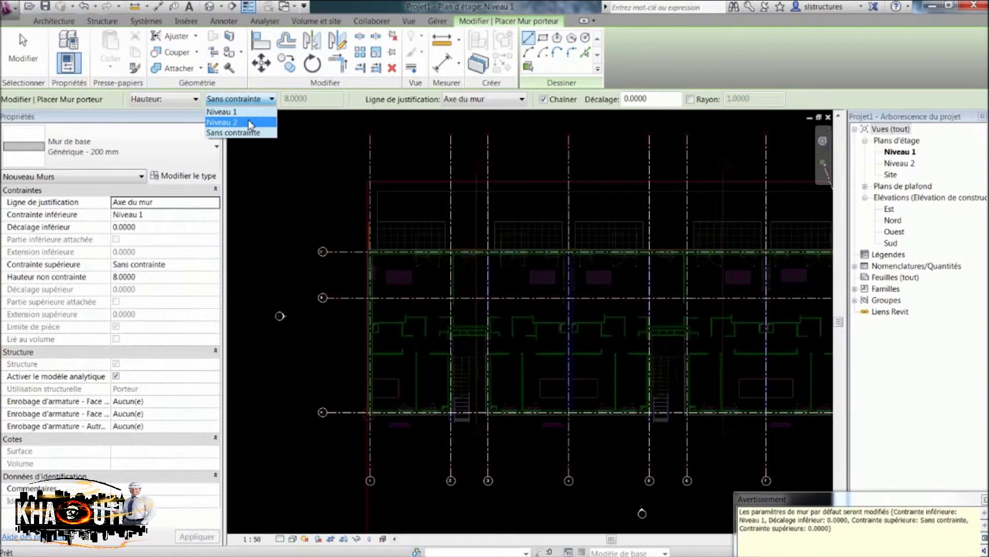
{"action": "left_click", "coordinate": [248, 122]}
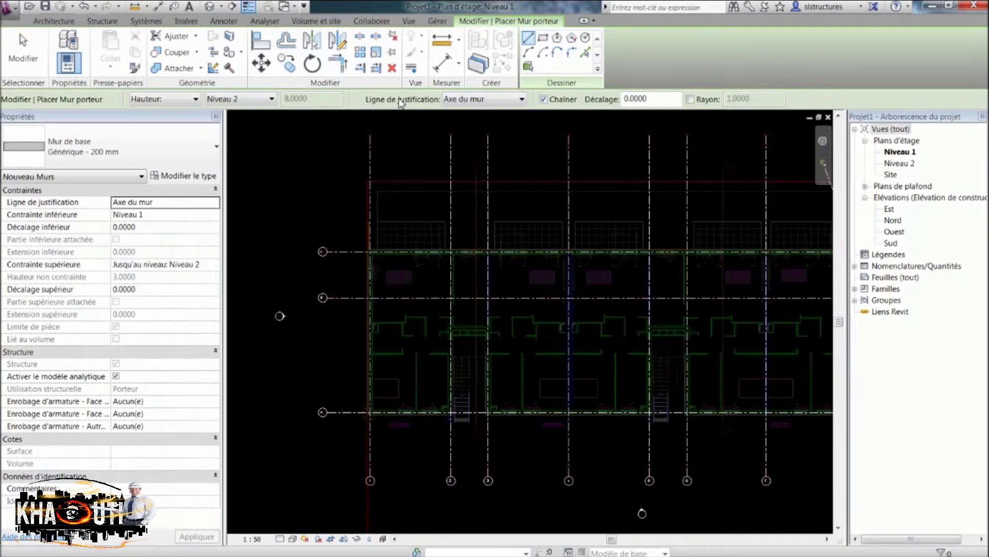
Draw a trial structural wall about 0.92 m long above the T4 / A006 label, with the justification line set to Axe porteur
{"action": "scroll", "coordinate": [392, 246], "scroll_direction": "up", "scroll_amount": 2}
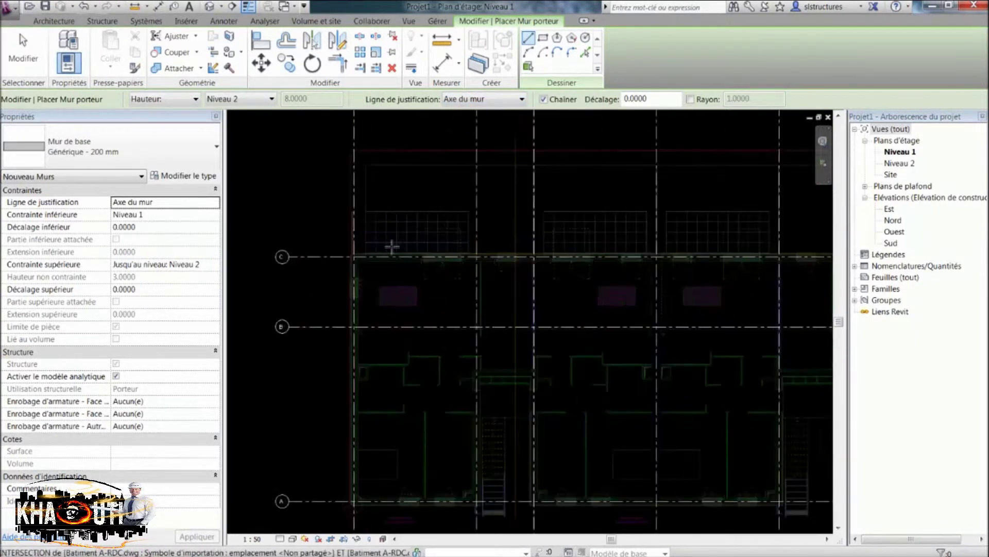
{"action": "scroll", "coordinate": [391, 247], "scroll_direction": "up", "scroll_amount": 3}
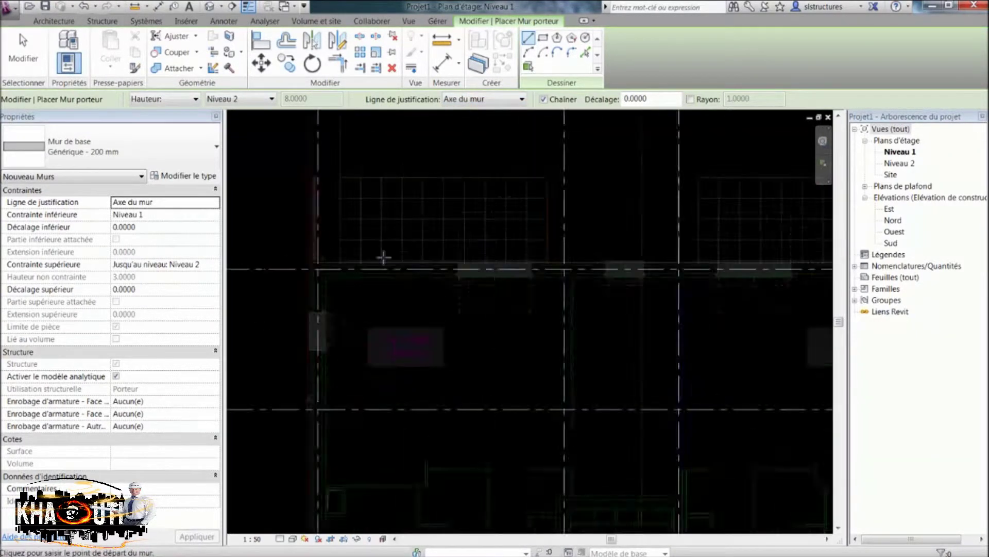
{"action": "left_click", "coordinate": [517, 100]}
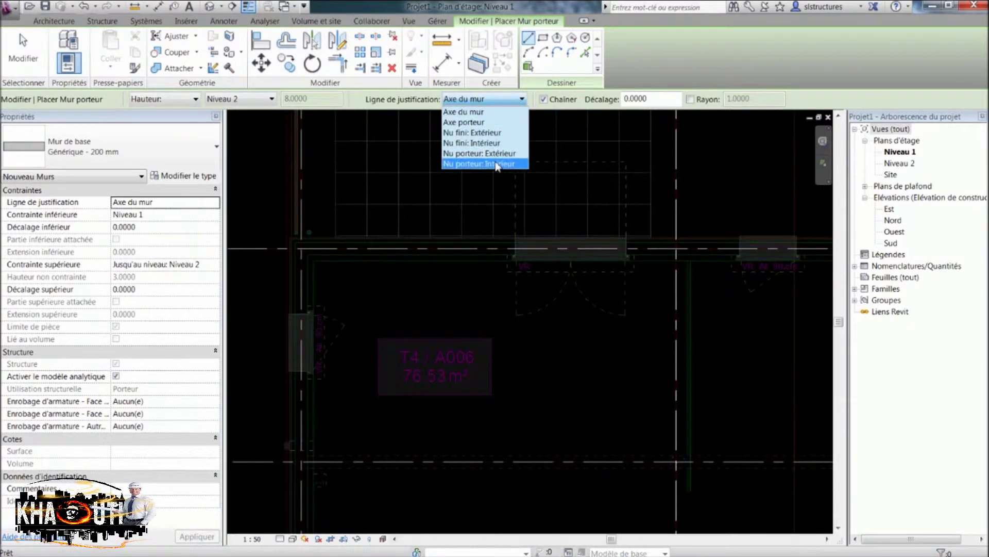
{"action": "left_click", "coordinate": [483, 123]}
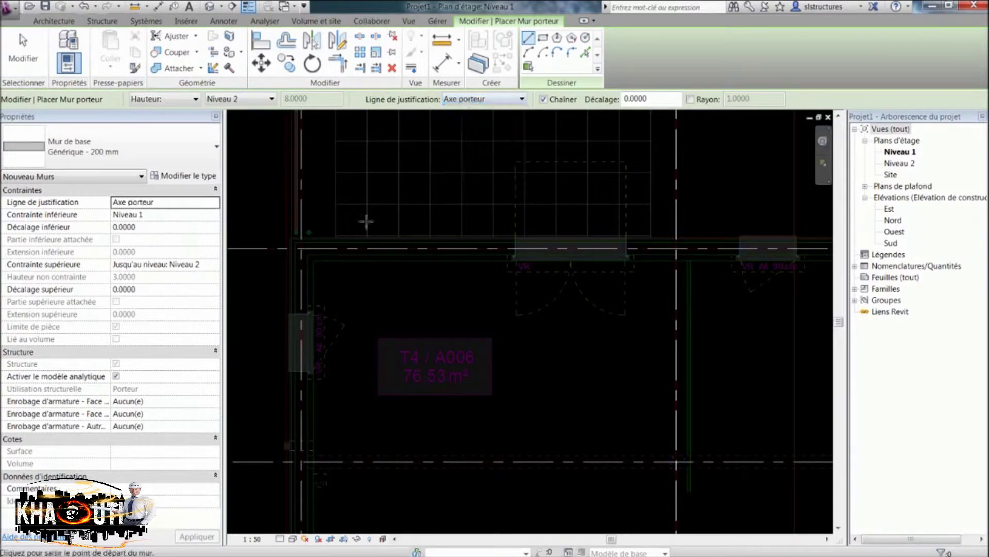
{"action": "left_click", "coordinate": [361, 300]}
{"action": "scroll", "coordinate": [363, 302], "scroll_direction": "up", "scroll_amount": 2}
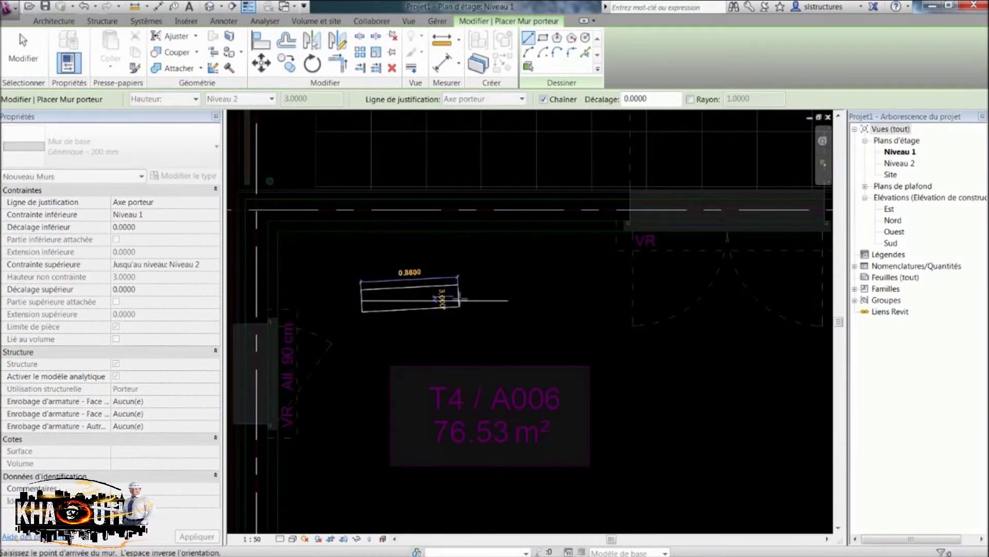
{"action": "scroll", "coordinate": [464, 301], "scroll_direction": "up", "scroll_amount": 1}
{"action": "left_click", "coordinate": [465, 301]}
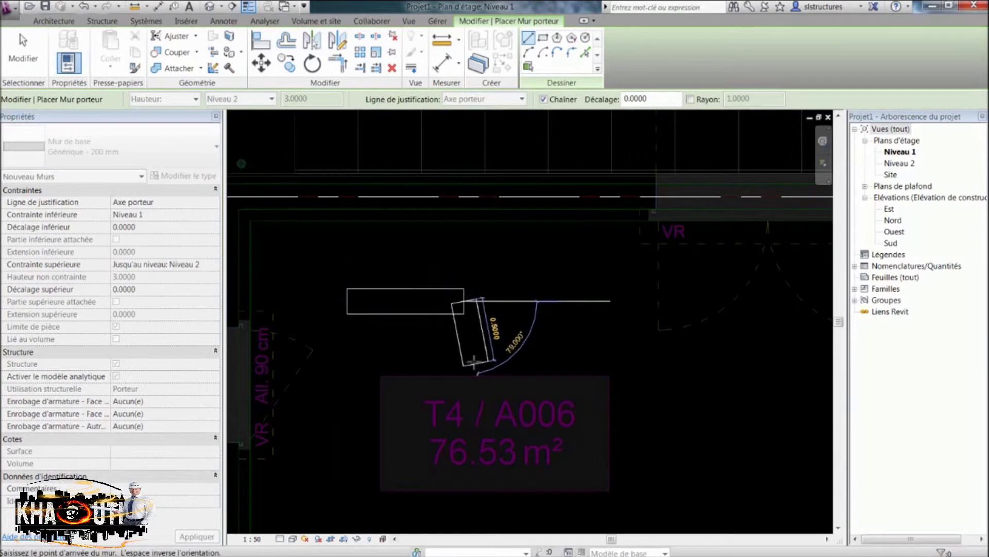
{"action": "key", "text": "Escape"}
{"action": "key", "text": "Escape"}
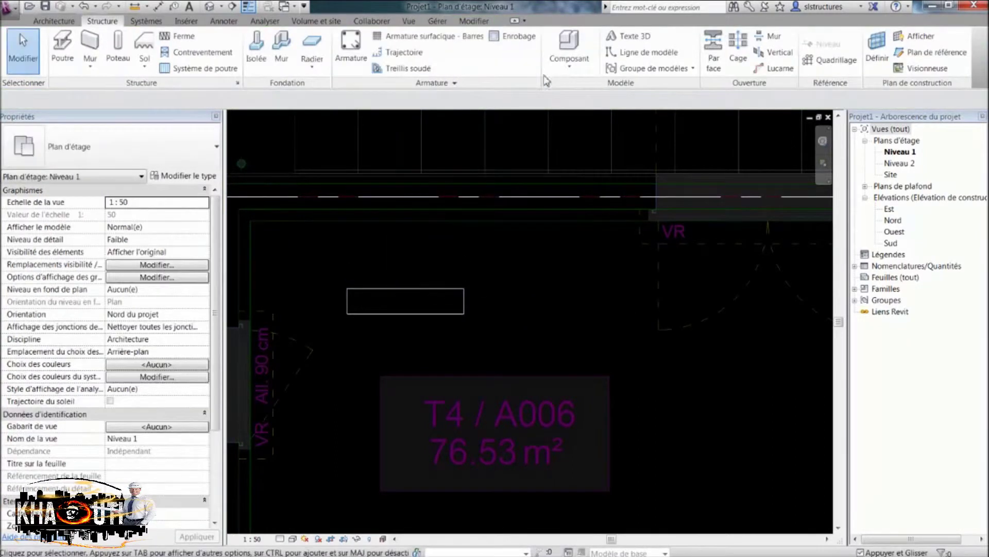
Set the structural wall's justification line to Nu porteur: Extérieur and preview a wall below the trial wall
{"action": "left_click", "coordinate": [90, 44]}
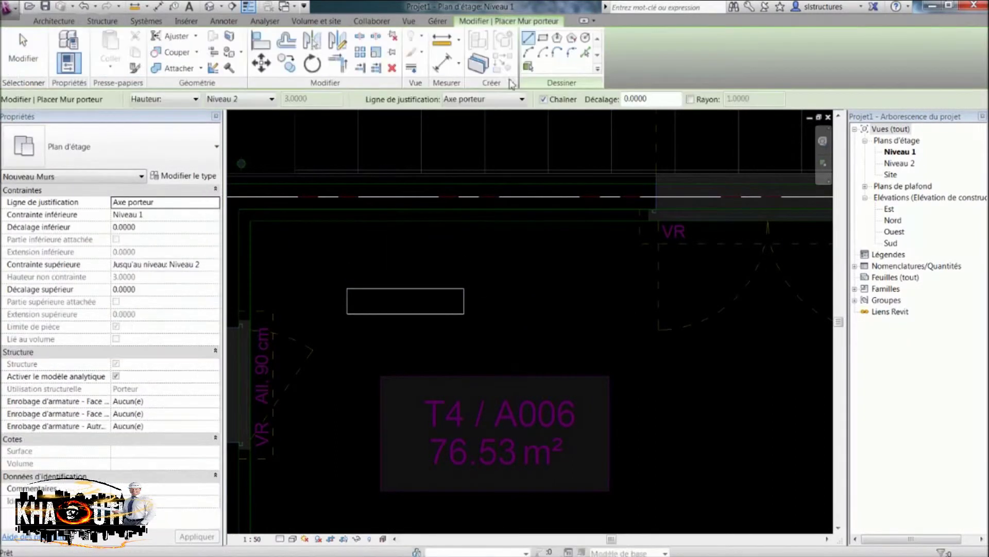
{"action": "left_click", "coordinate": [494, 99]}
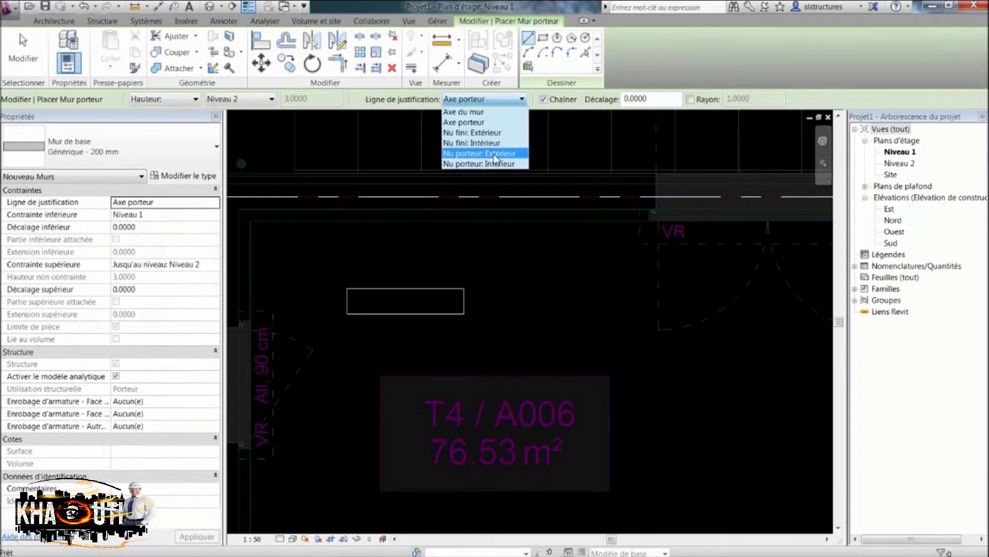
{"action": "left_click", "coordinate": [495, 153]}
{"action": "left_click", "coordinate": [351, 337]}
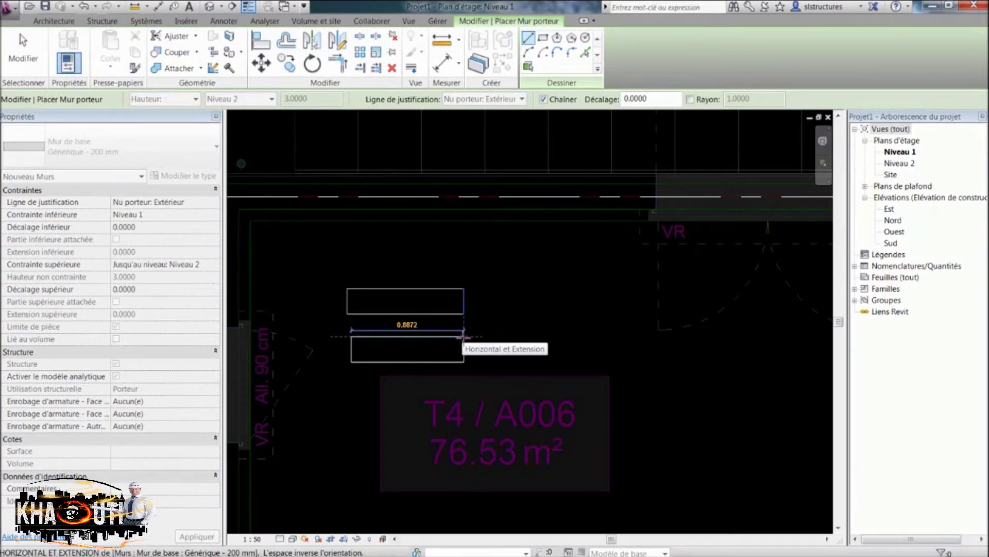
{"action": "key", "text": "Escape"}
{"action": "key", "text": "Escape"}
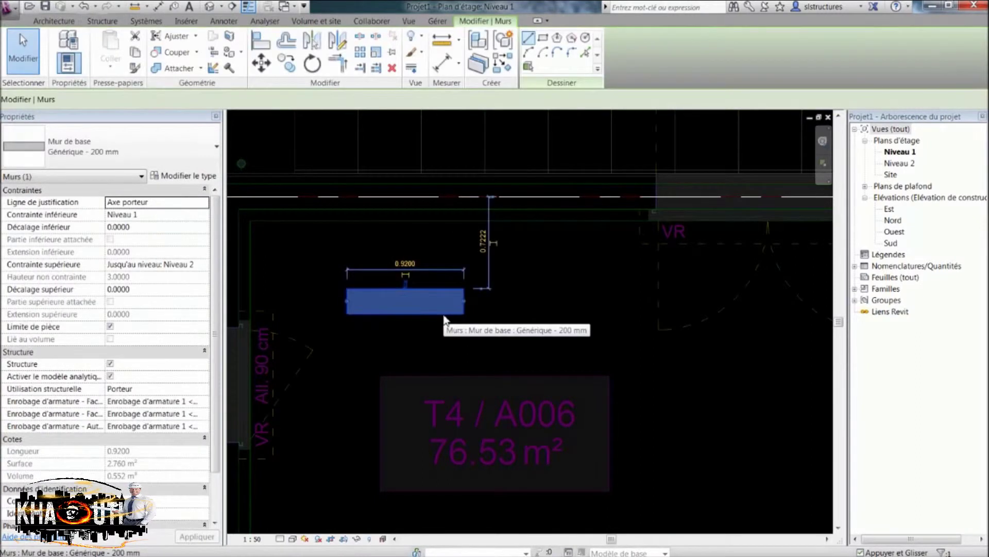
Delete the trial wall above the T4 / A006 label and start a new structural wall
{"action": "key", "text": "Delete"}
{"action": "left_click", "coordinate": [90, 66]}
{"action": "left_click", "coordinate": [131, 83]}
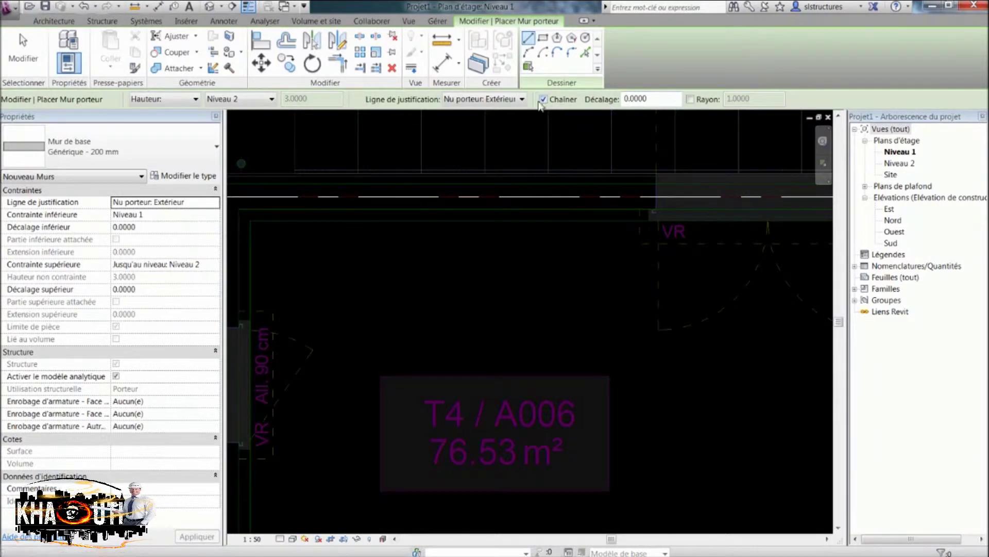
Draw a chained trial wall between grids B and C outside the plan: a horizontal segment, a 45° segment about 0.64 m long and an arc
{"action": "scroll", "coordinate": [449, 283], "scroll_direction": "down", "scroll_amount": 1}
{"action": "middle_click_drag", "start_coordinate": [515, 304], "coordinate": [857, 249]}
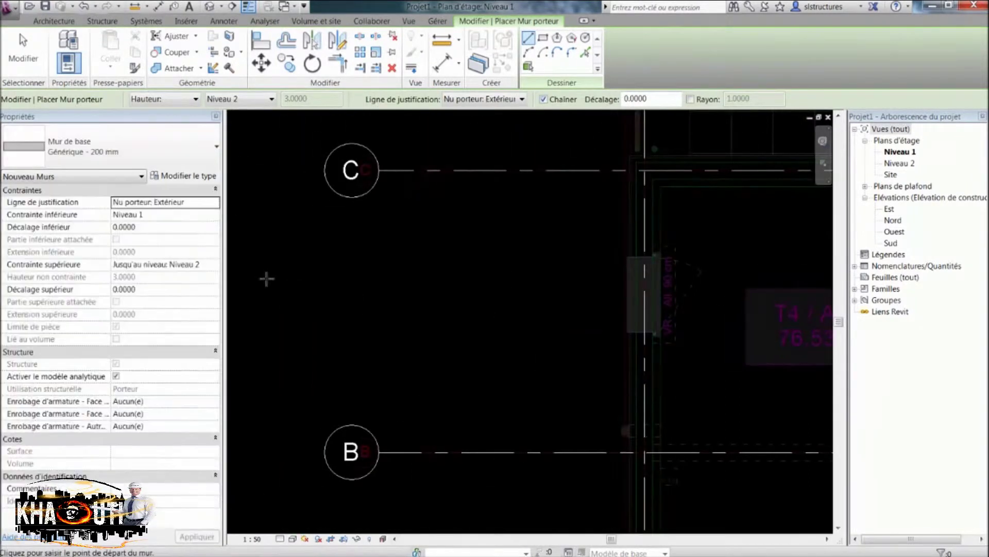
{"action": "left_click", "coordinate": [265, 278]}
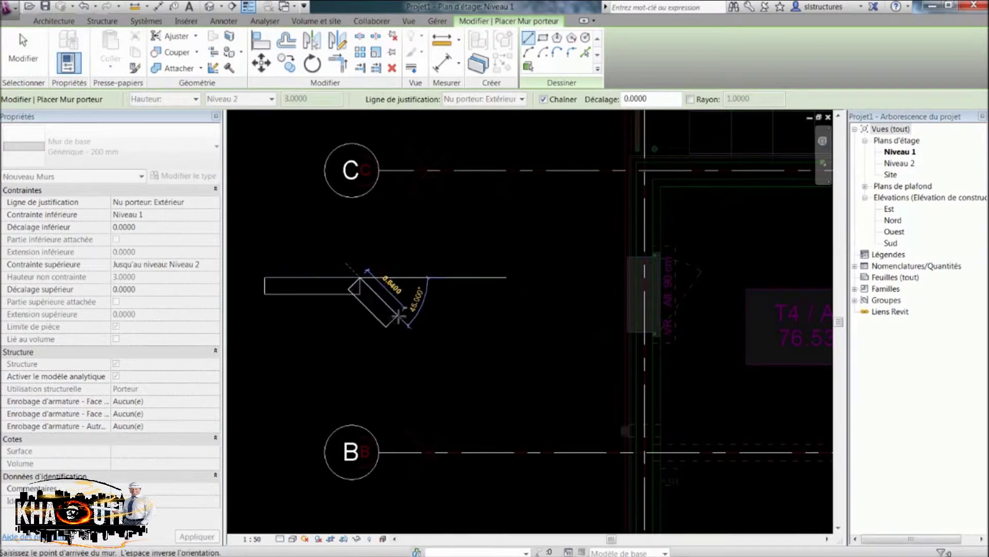
{"action": "left_click", "coordinate": [398, 316]}
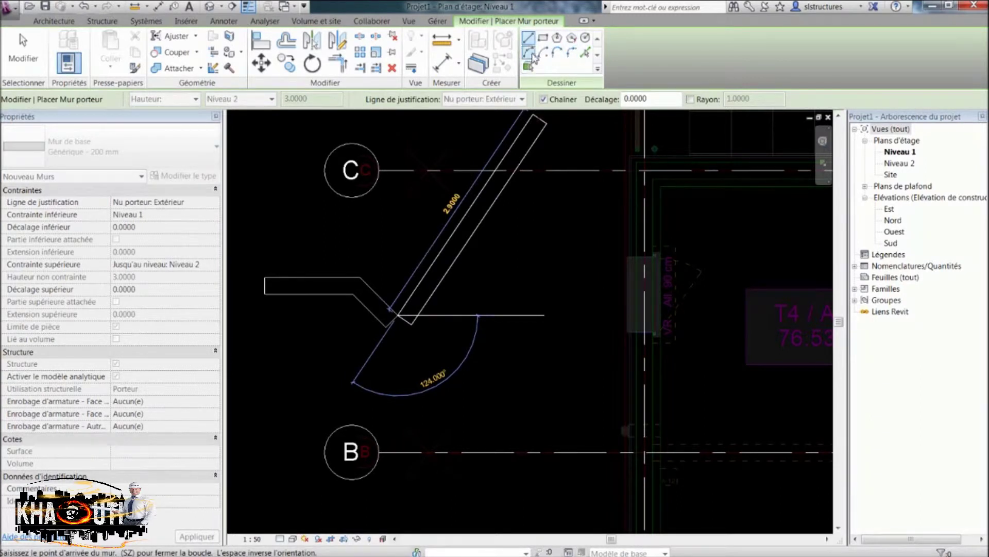
{"action": "left_click", "coordinate": [532, 56]}
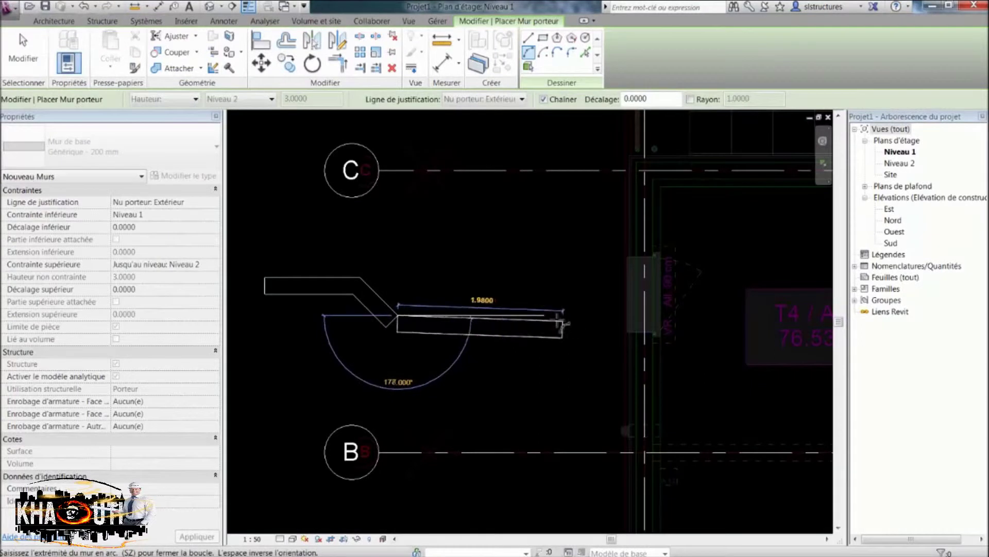
{"action": "left_click", "coordinate": [562, 322]}
{"action": "left_click", "coordinate": [484, 278]}
{"action": "key", "text": "Escape"}
{"action": "key", "text": "Escape"}
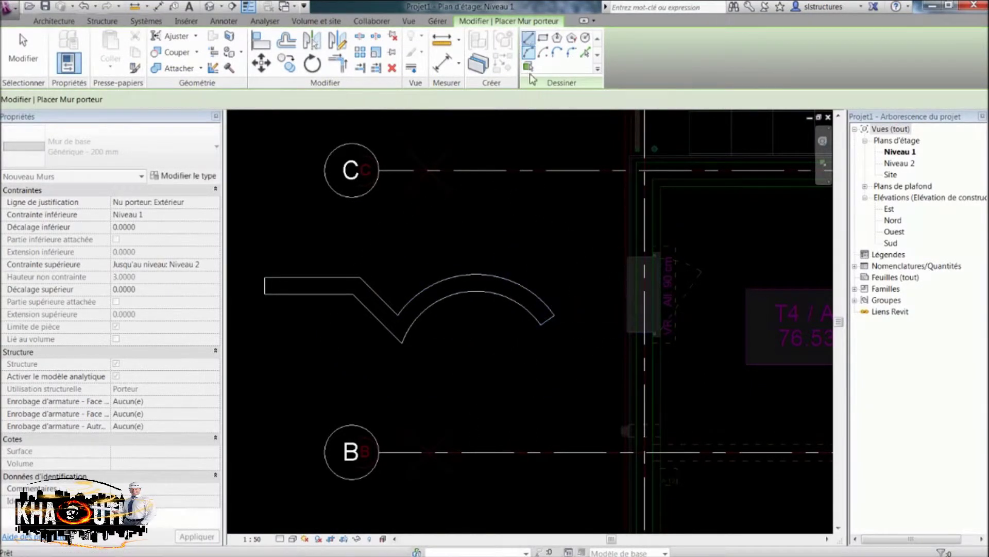
Extend the chained trial wall with straight vertical and horizontal segments, and delete the whole chain
{"action": "left_click", "coordinate": [554, 407]}
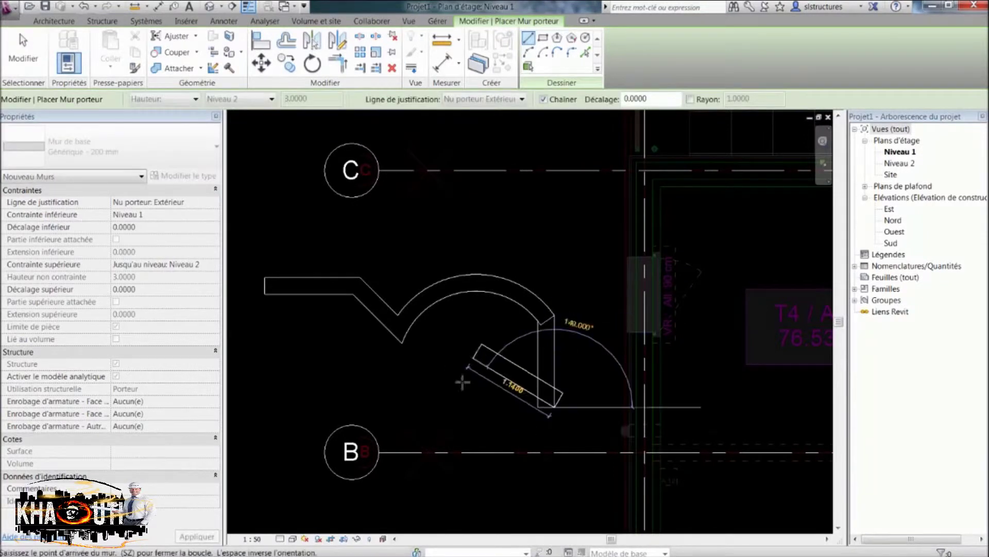
{"action": "left_click", "coordinate": [288, 397]}
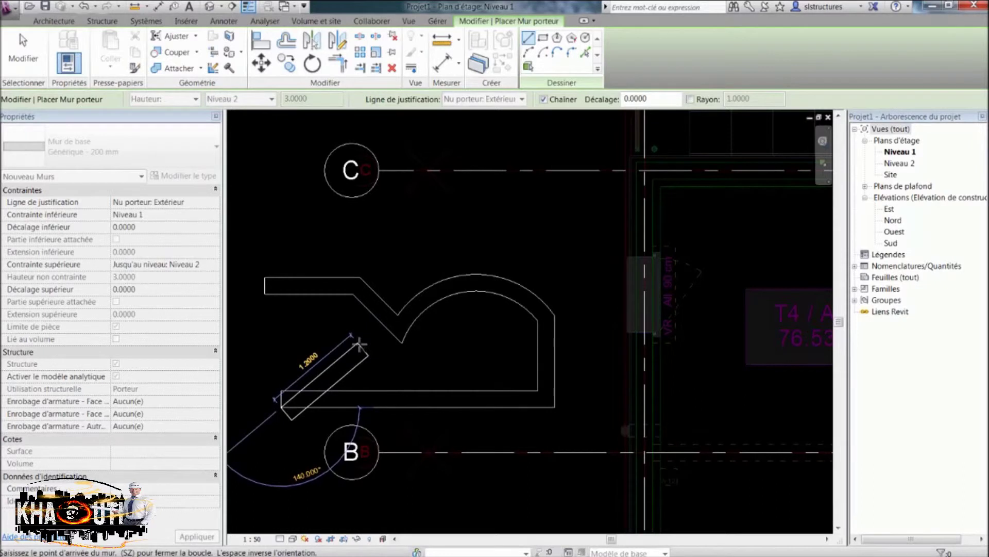
{"action": "key", "text": "Escape"}
{"action": "key", "text": "Escape"}
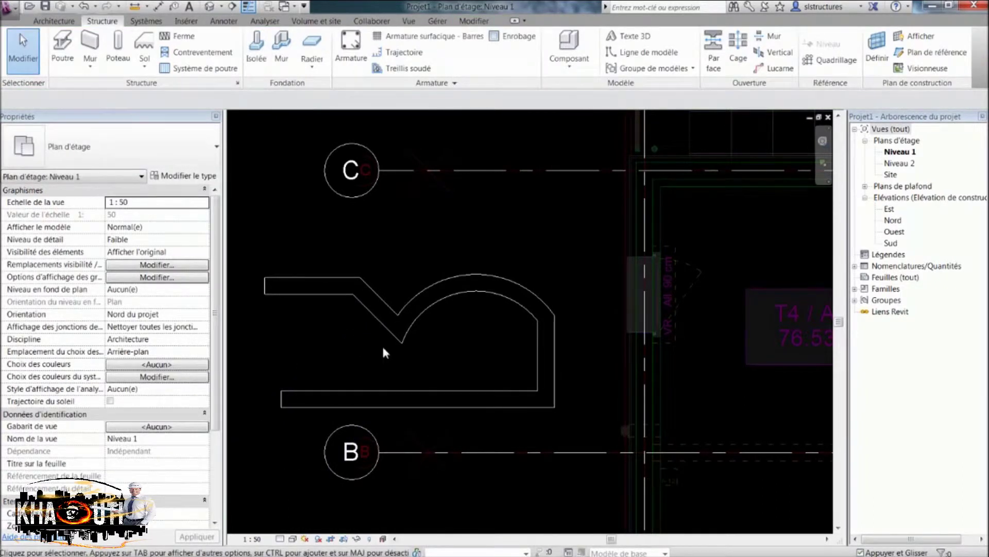
{"action": "left_click_drag", "start_coordinate": [239, 242], "coordinate": [591, 420]}
{"action": "key", "text": "Delete"}
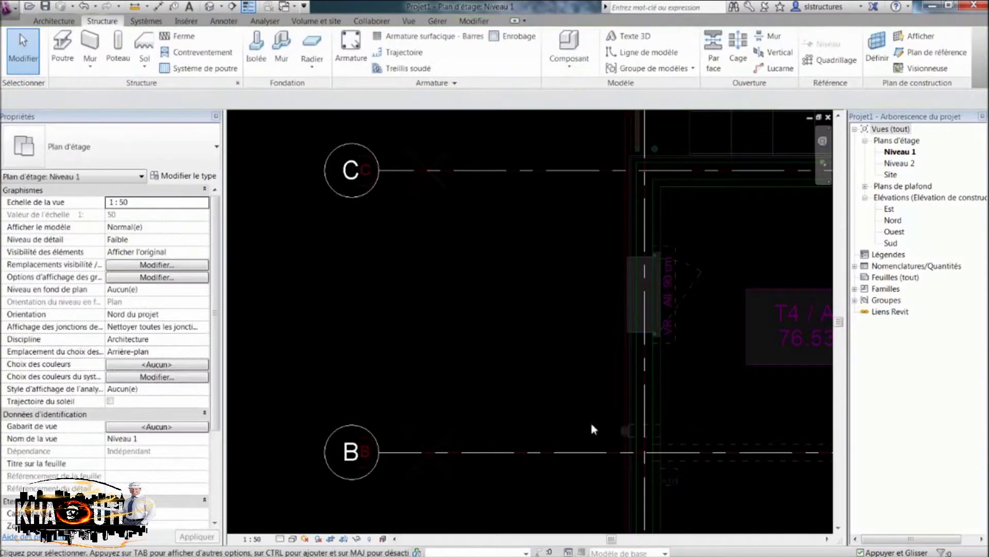
Place a structural wall on the outer façade line along grid C by picking the imported plan line near T4 / A006
{"action": "middle_click_drag", "start_coordinate": [668, 250], "coordinate": [398, 206]}
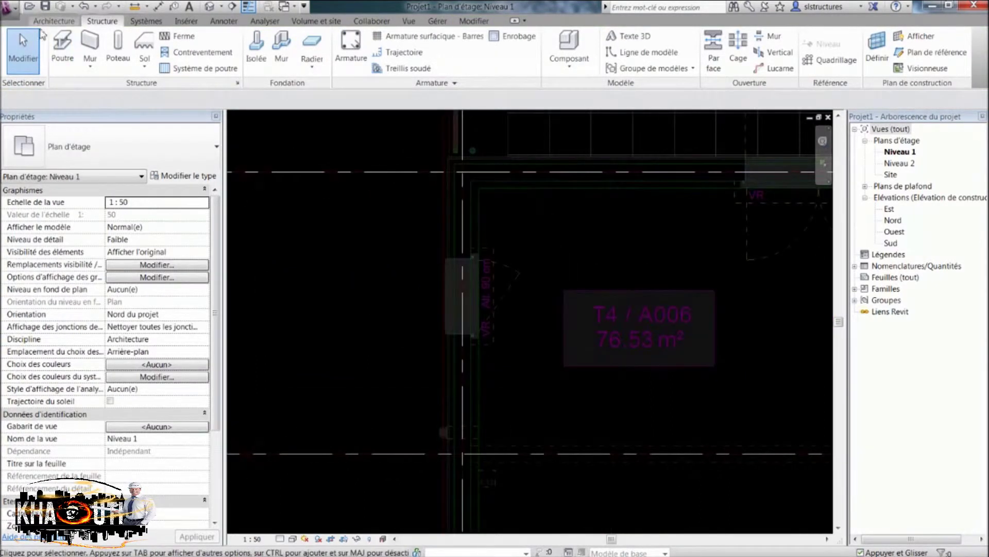
{"action": "left_click", "coordinate": [85, 52]}
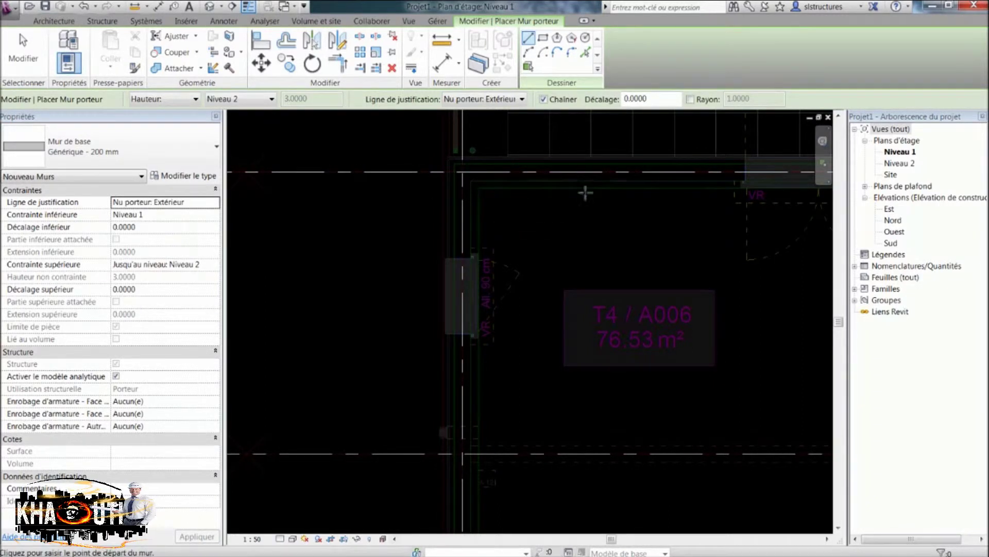
{"action": "middle_click_drag", "start_coordinate": [586, 192], "coordinate": [452, 190]}
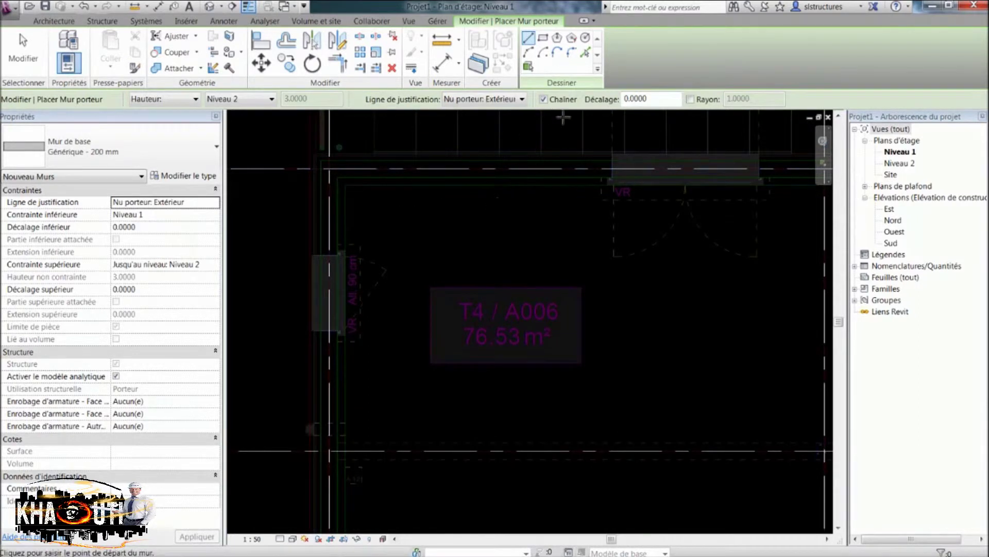
{"action": "left_click", "coordinate": [586, 54]}
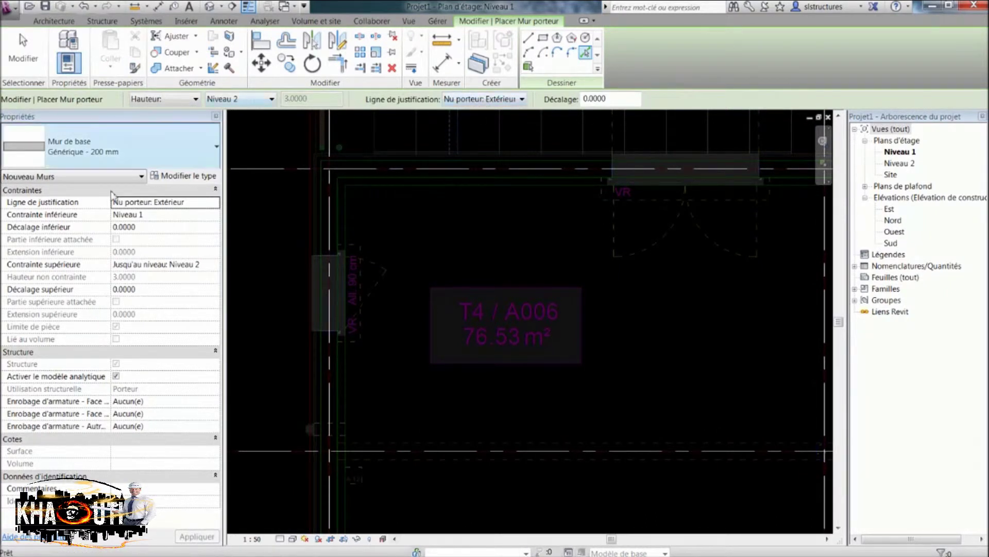
{"action": "middle_click_drag", "start_coordinate": [391, 210], "coordinate": [430, 234]}
{"action": "scroll", "coordinate": [389, 197], "scroll_direction": "up", "scroll_amount": 1}
{"action": "scroll", "coordinate": [387, 191], "scroll_direction": "up", "scroll_amount": 2}
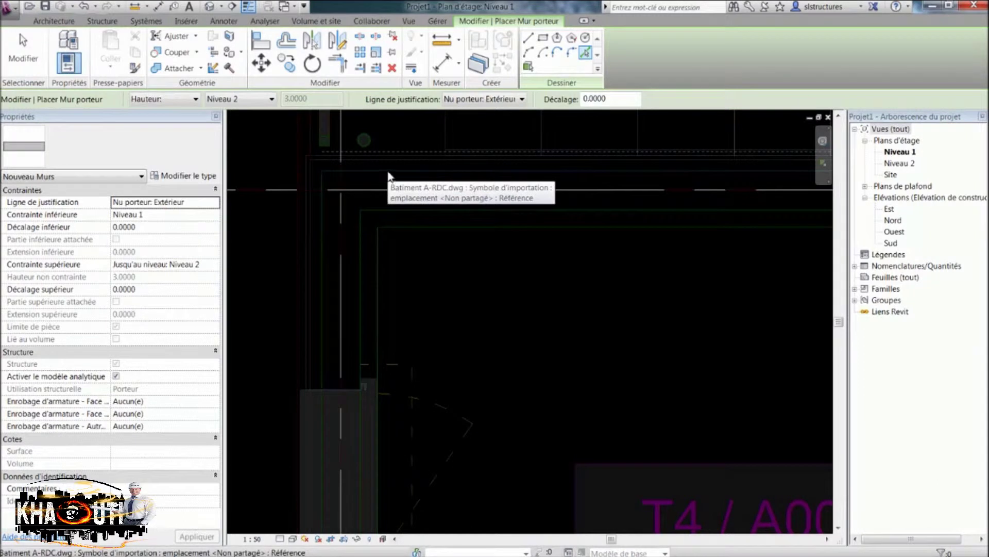
{"action": "left_click", "coordinate": [382, 168]}
Inspect the new wall along grid C, from its far end at grid 4 back to its starting corner
{"action": "scroll", "coordinate": [392, 237], "scroll_direction": "down", "scroll_amount": 2}
{"action": "scroll", "coordinate": [626, 296], "scroll_direction": "down", "scroll_amount": 1}
{"action": "middle_click_drag", "start_coordinate": [625, 296], "coordinate": [444, 249]}
{"action": "scroll", "coordinate": [663, 217], "scroll_direction": "up", "scroll_amount": 3}
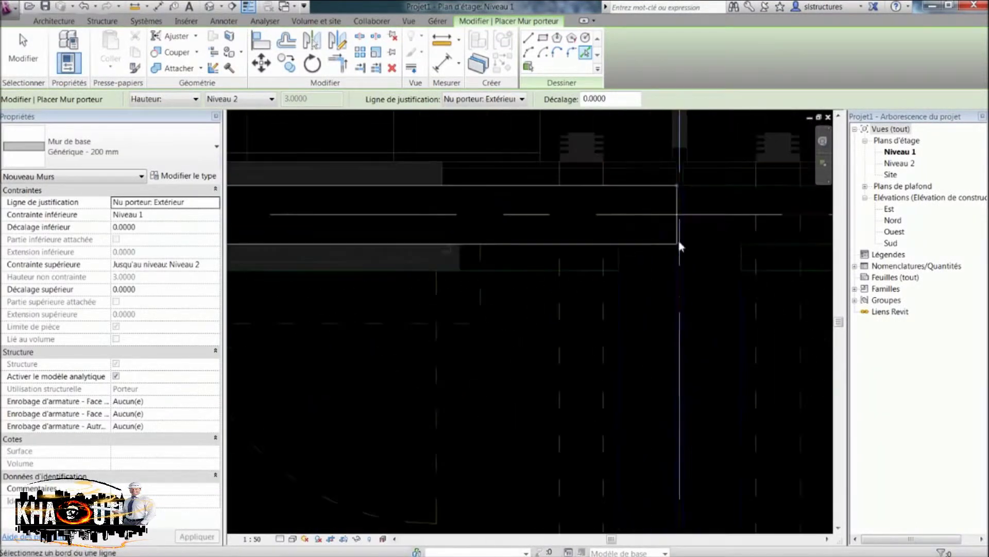
{"action": "scroll", "coordinate": [629, 249], "scroll_direction": "down", "scroll_amount": 3}
{"action": "scroll", "coordinate": [626, 268], "scroll_direction": "down", "scroll_amount": 3}
{"action": "scroll", "coordinate": [567, 267], "scroll_direction": "up", "scroll_amount": 2}
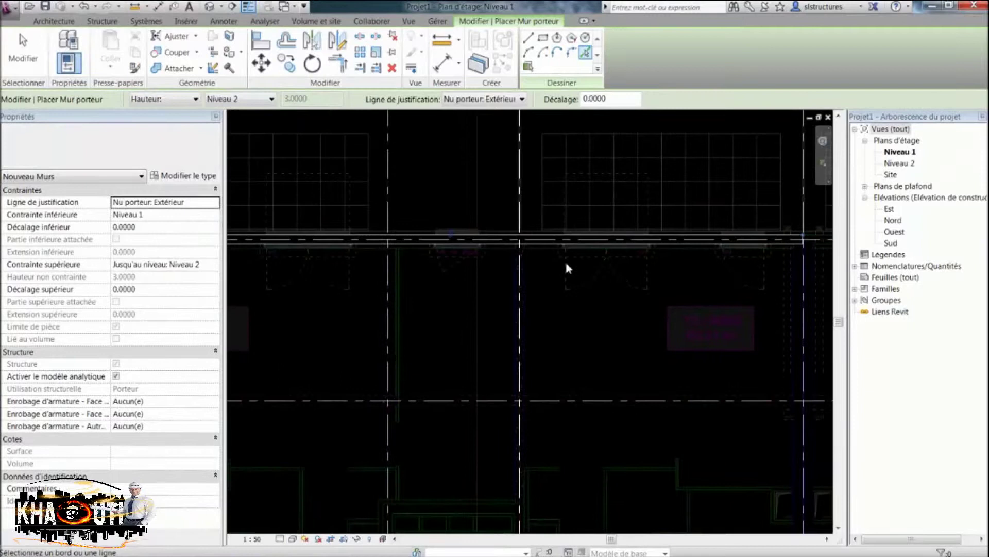
{"action": "middle_click_drag", "start_coordinate": [422, 258], "coordinate": [225, 236]}
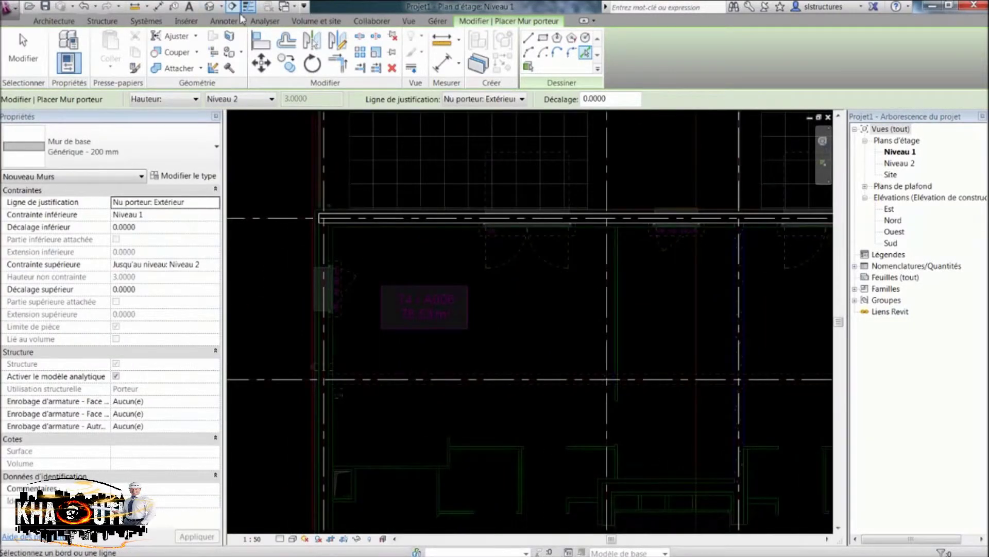
Display thin lines and set the plan view's visual style to Image filaire
{"action": "scroll", "coordinate": [329, 214], "scroll_direction": "up", "scroll_amount": 4}
{"action": "scroll", "coordinate": [338, 211], "scroll_direction": "up", "scroll_amount": 2}
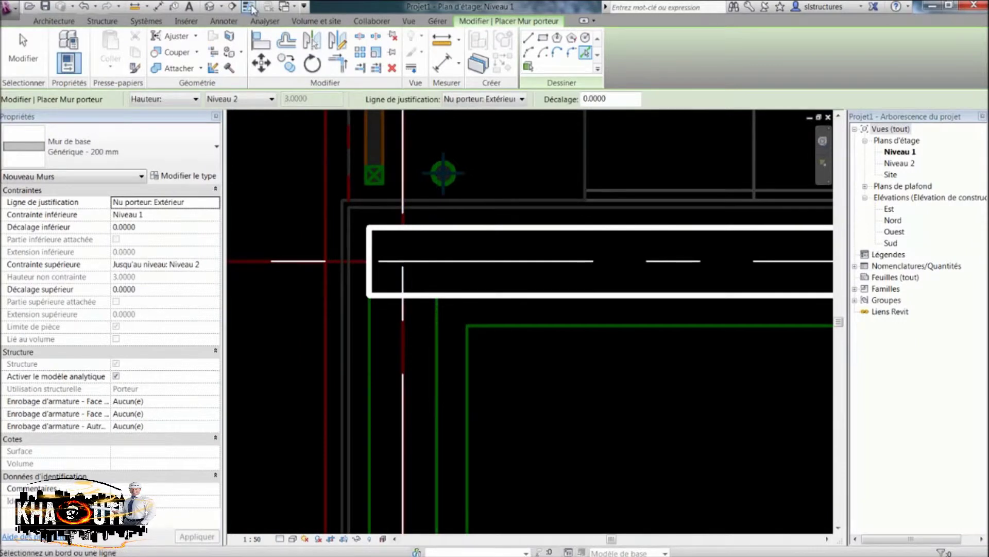
{"action": "left_click", "coordinate": [250, 7]}
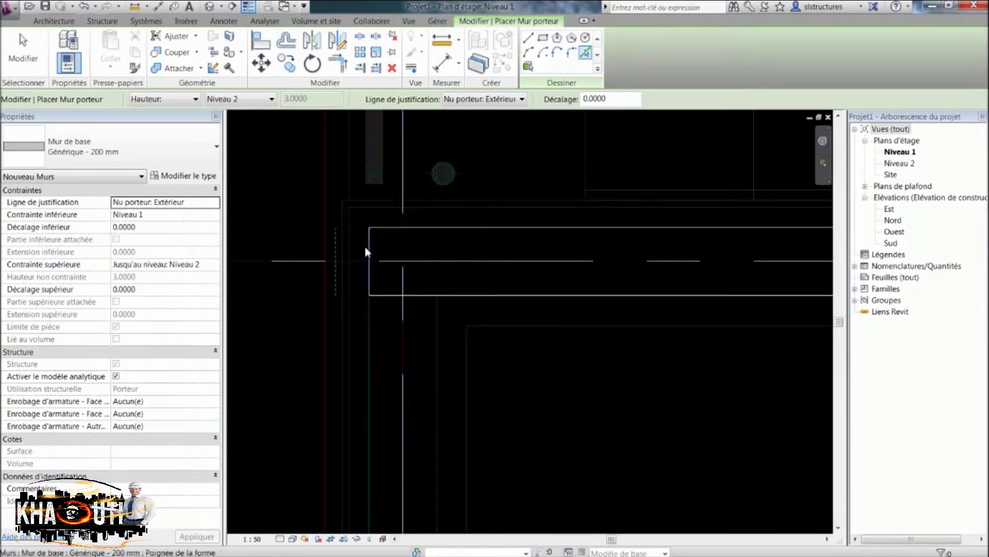
{"action": "left_click", "coordinate": [293, 539]}
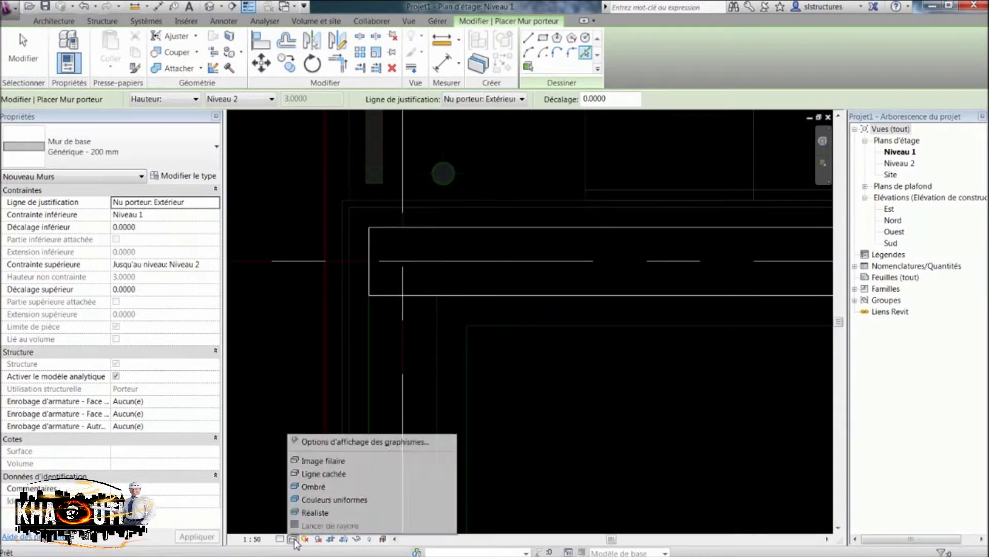
{"action": "left_click", "coordinate": [323, 461]}
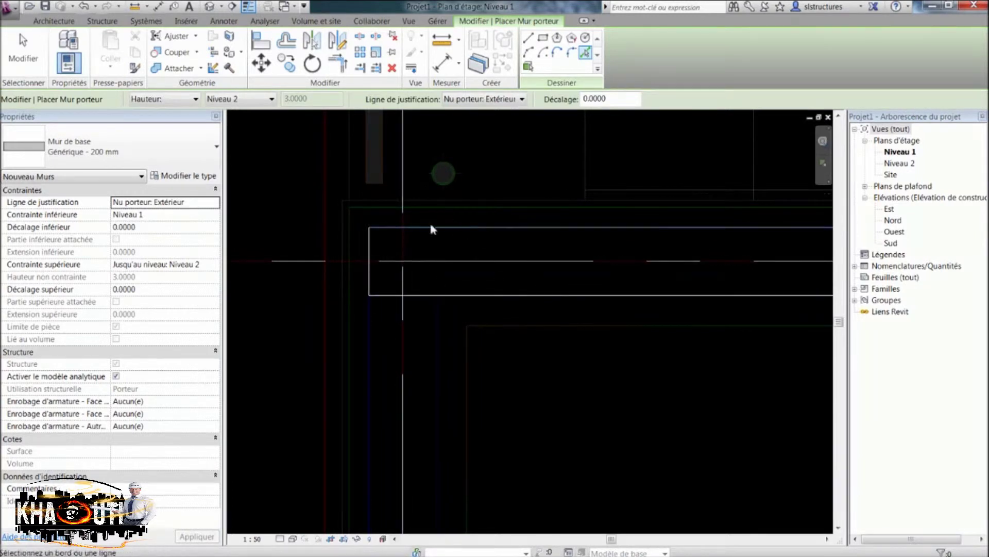
Place structural walls on the outer façade lines along grid 1 and grid A by picking the imported plan lines
{"action": "scroll", "coordinate": [413, 260], "scroll_direction": "down", "scroll_amount": 3}
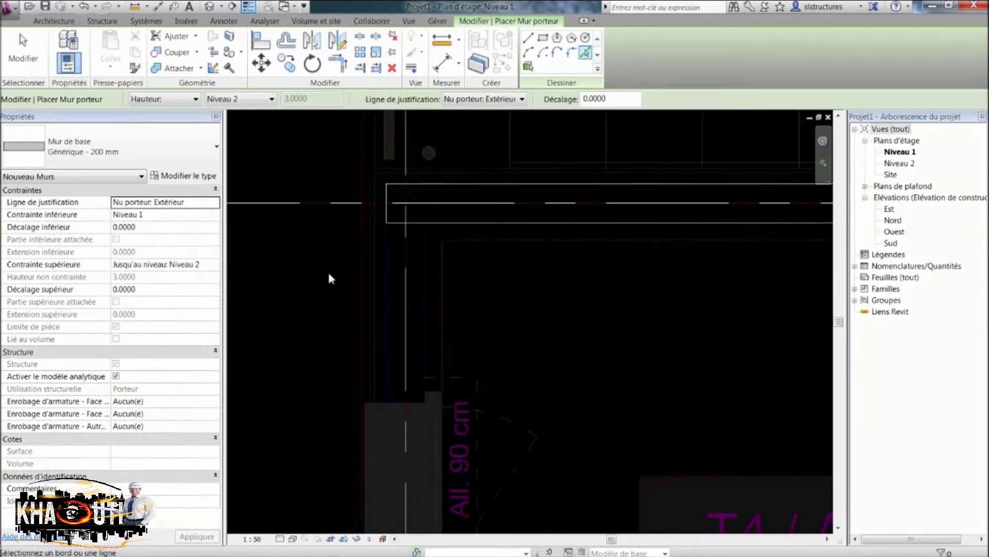
{"action": "mouse_move", "coordinate": [383, 256]}
{"action": "middle_mouse_down"}
{"action": "mouse_move", "coordinate": [384, 268]}
{"action": "mouse_move", "coordinate": [393, 22]}
{"action": "middle_mouse_up"}
{"action": "middle_click_drag", "start_coordinate": [360, 209], "coordinate": [357, 36]}
{"action": "middle_click_drag", "start_coordinate": [396, 252], "coordinate": [373, 39]}
{"action": "scroll", "coordinate": [404, 287], "scroll_direction": "up", "scroll_amount": 2}
{"action": "scroll", "coordinate": [375, 271], "scroll_direction": "up", "scroll_amount": 2}
{"action": "left_click", "coordinate": [349, 263]}
Place a structural wall along grid 2, running up from the grid A wall, by picking the imported plan line
{"action": "scroll", "coordinate": [557, 287], "scroll_direction": "down", "scroll_amount": 4}
{"action": "middle_click_drag", "start_coordinate": [613, 313], "coordinate": [345, 312]}
{"action": "scroll", "coordinate": [592, 247], "scroll_direction": "up", "scroll_amount": 3}
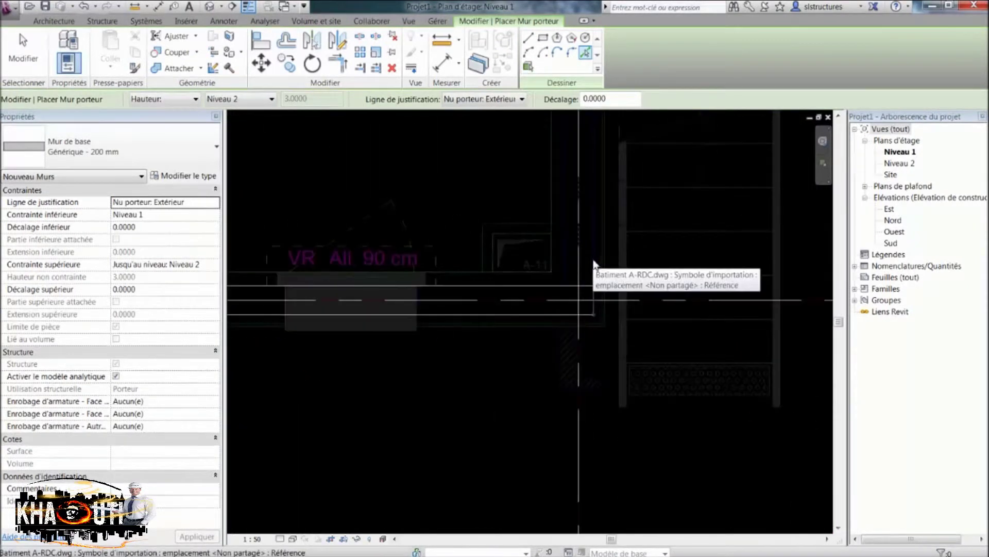
{"action": "left_click", "coordinate": [595, 260]}
Examine the end of the grid C façade wall at grid 4, above the T3 / A005 label
{"action": "scroll", "coordinate": [581, 253], "scroll_direction": "down", "scroll_amount": 4}
{"action": "middle_click_drag", "start_coordinate": [605, 263], "coordinate": [595, 480]}
{"action": "scroll", "coordinate": [576, 347], "scroll_direction": "up", "scroll_amount": 1}
{"action": "scroll", "coordinate": [576, 346], "scroll_direction": "up", "scroll_amount": 3}
{"action": "scroll", "coordinate": [577, 305], "scroll_direction": "down", "scroll_amount": 1}
{"action": "middle_click_drag", "start_coordinate": [556, 365], "coordinate": [546, 507]}
{"action": "middle_click_drag", "start_coordinate": [632, 196], "coordinate": [423, 348]}
{"action": "scroll", "coordinate": [758, 283], "scroll_direction": "up", "scroll_amount": 5}
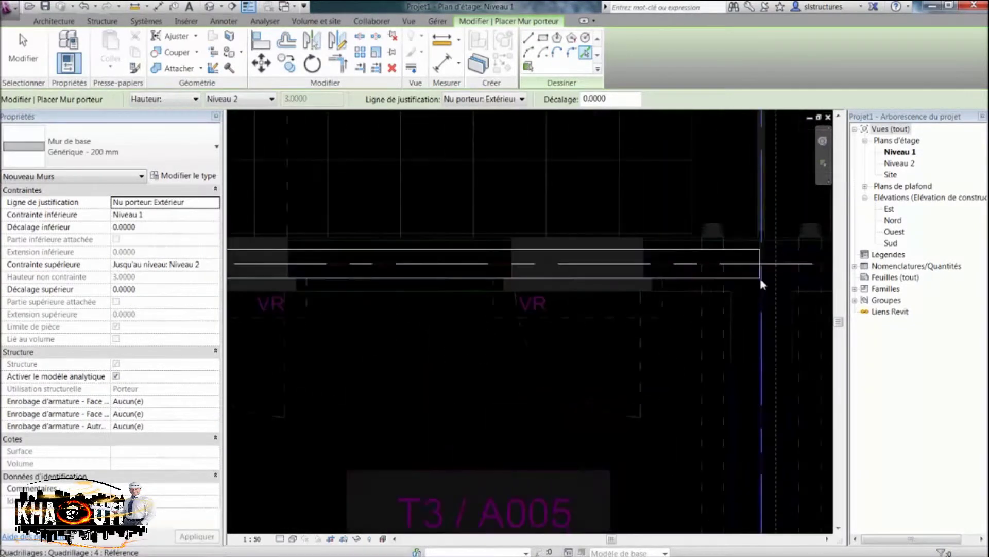
{"action": "scroll", "coordinate": [770, 244], "scroll_direction": "up", "scroll_amount": 1}
{"action": "scroll", "coordinate": [598, 302], "scroll_direction": "down", "scroll_amount": 6}
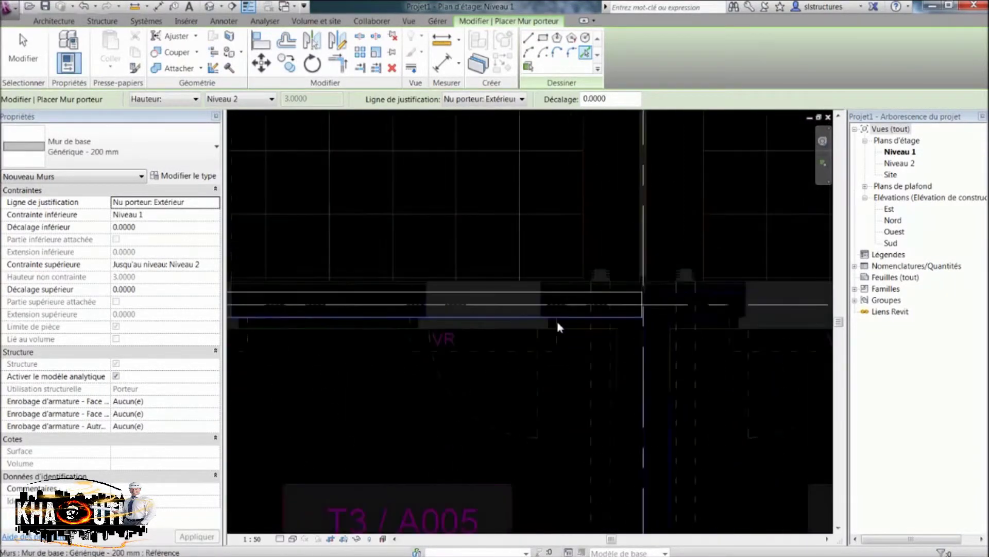
Place three structural walls around the U-shaped recess above the stairs between grids 2 and 3 by picking plan lines, and finish wall placement
{"action": "middle_click_drag", "start_coordinate": [496, 366], "coordinate": [468, 390]}
{"action": "scroll", "coordinate": [443, 384], "scroll_direction": "up", "scroll_amount": 2}
{"action": "scroll", "coordinate": [381, 273], "scroll_direction": "up", "scroll_amount": 4}
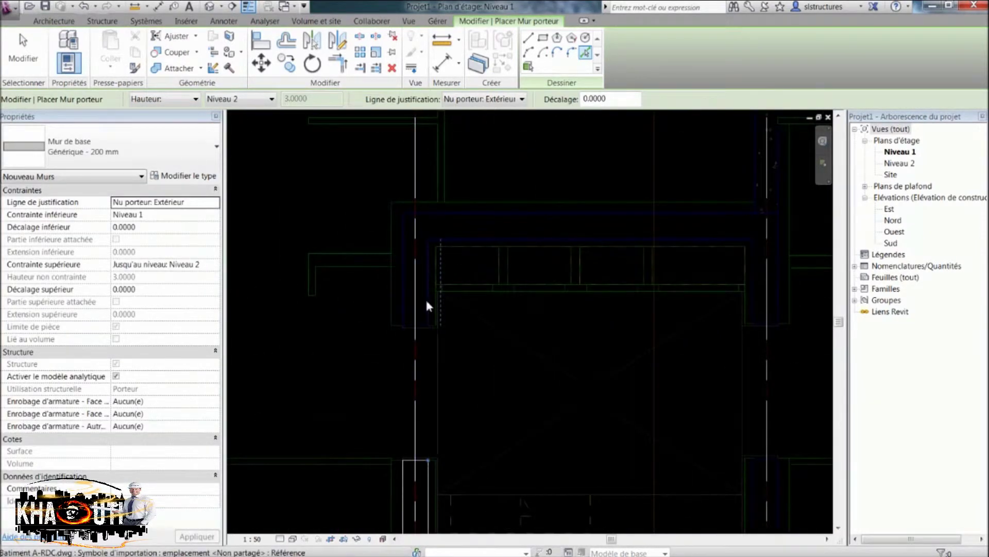
{"action": "left_click", "coordinate": [431, 305]}
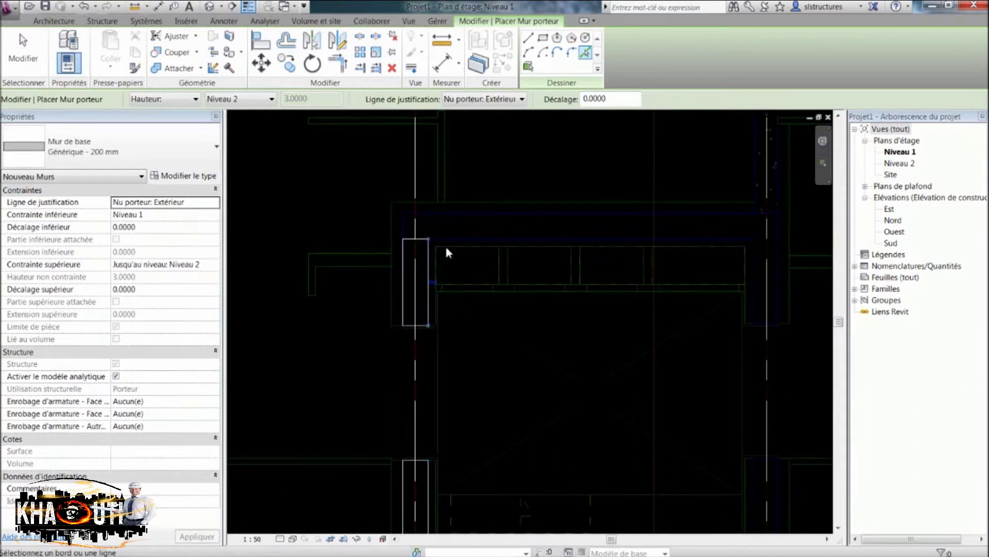
{"action": "left_click", "coordinate": [451, 237]}
{"action": "scroll", "coordinate": [648, 295], "scroll_direction": "down", "scroll_amount": 4}
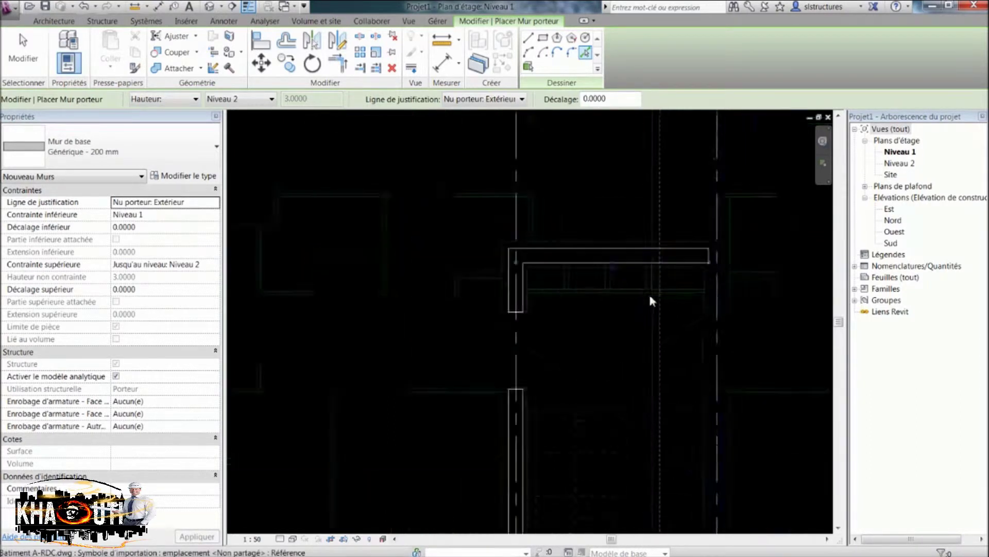
{"action": "scroll", "coordinate": [719, 284], "scroll_direction": "up", "scroll_amount": 5}
{"action": "left_click", "coordinate": [629, 293]}
{"action": "scroll", "coordinate": [483, 304], "scroll_direction": "down", "scroll_amount": 3}
{"action": "middle_click_drag", "start_coordinate": [483, 304], "coordinate": [567, 320]}
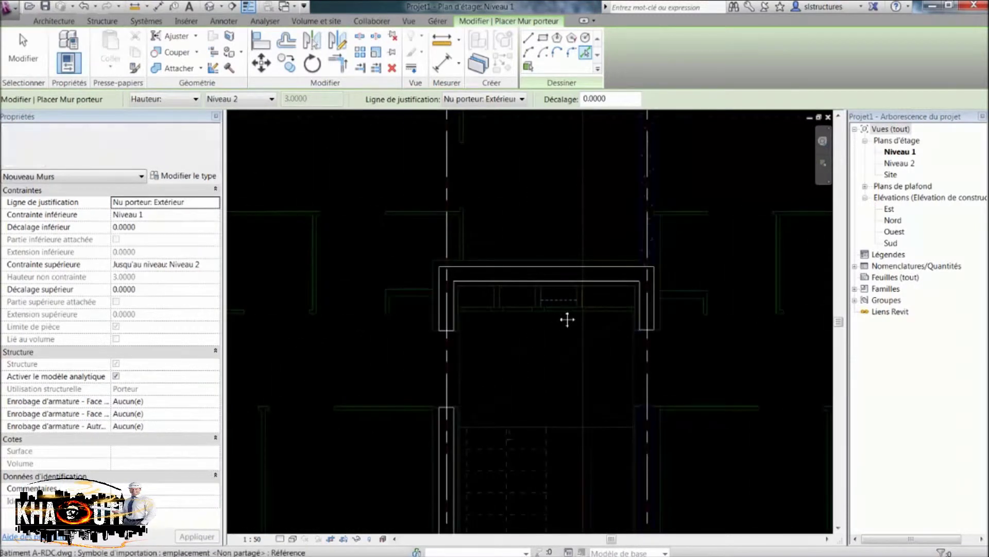
{"action": "key", "text": "Escape"}
{"action": "key", "text": "Escape"}
Select all the placed walls and examine their extent between Niveau 1 and Niveau 2 in the Sud elevation
{"action": "scroll", "coordinate": [527, 295], "scroll_direction": "down", "scroll_amount": 3}
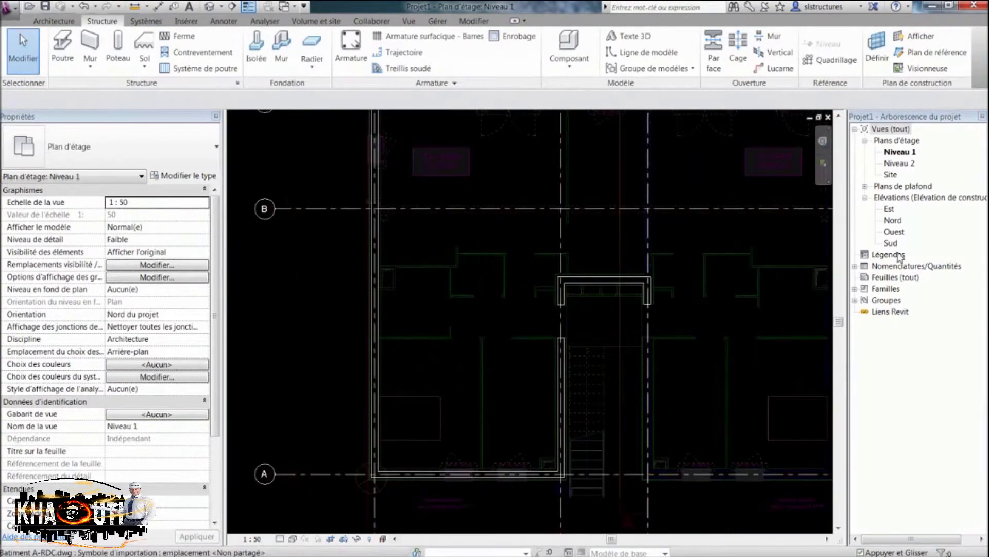
{"action": "scroll", "coordinate": [418, 305], "scroll_direction": "down", "scroll_amount": 3}
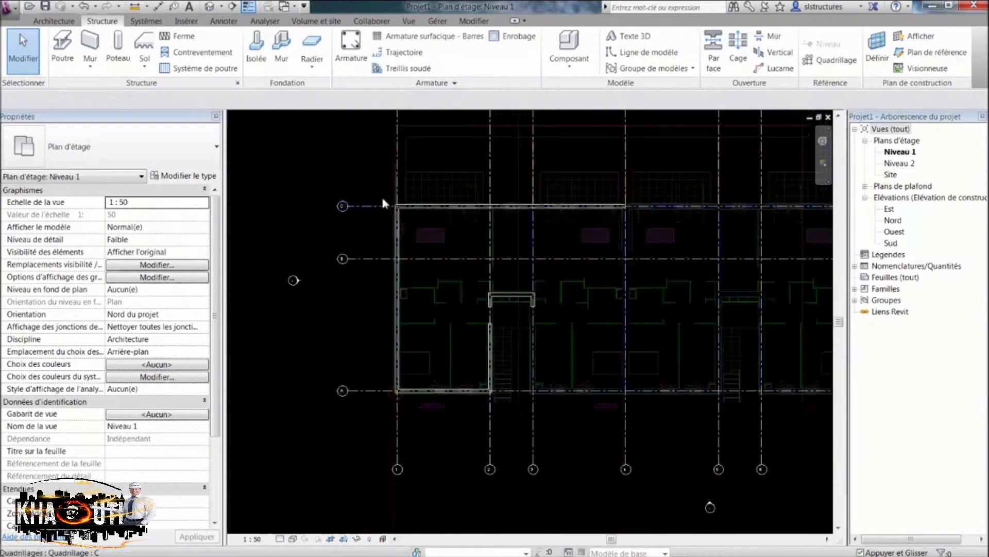
{"action": "left_click_drag", "start_coordinate": [560, 321], "coordinate": [648, 396]}
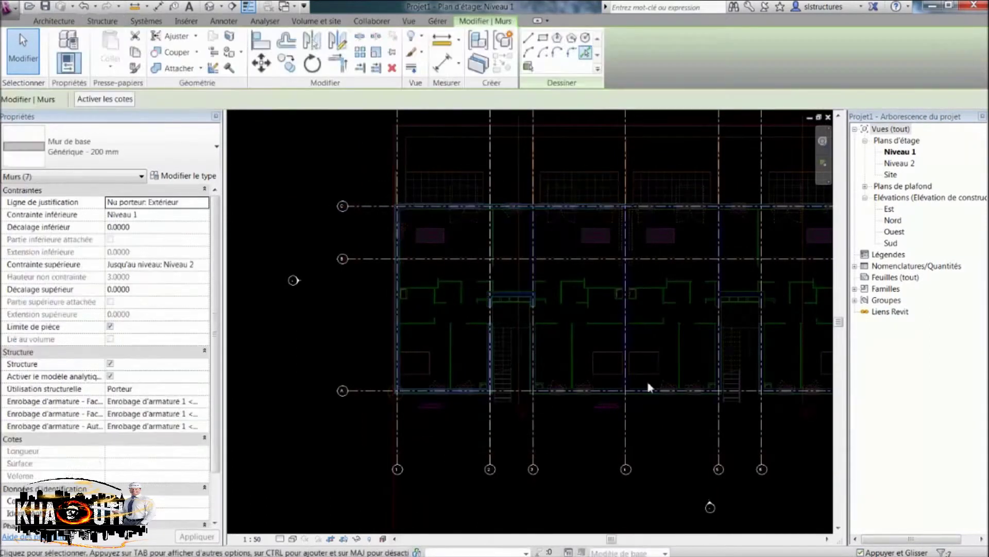
{"action": "double_click", "coordinate": [890, 242]}
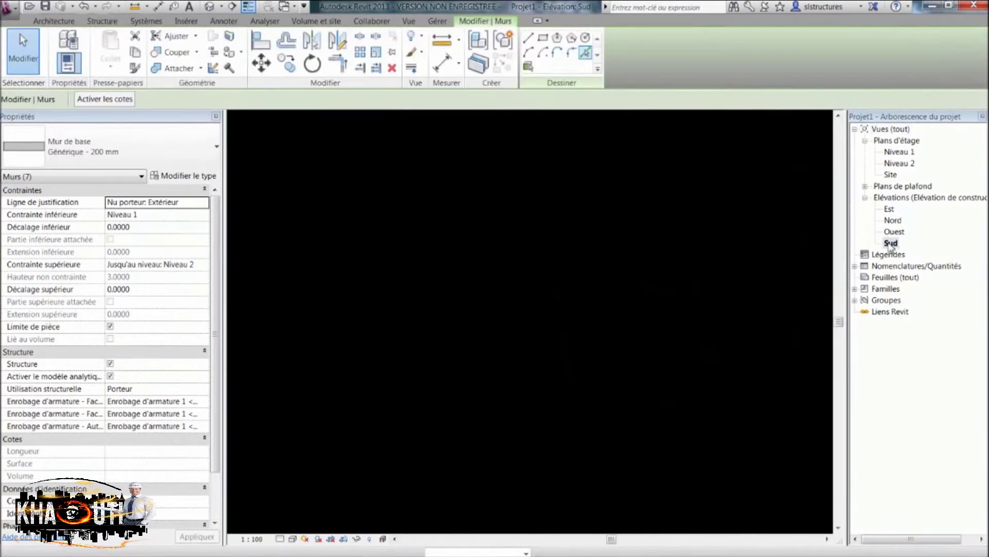
{"action": "scroll", "coordinate": [468, 332], "scroll_direction": "up", "scroll_amount": 4}
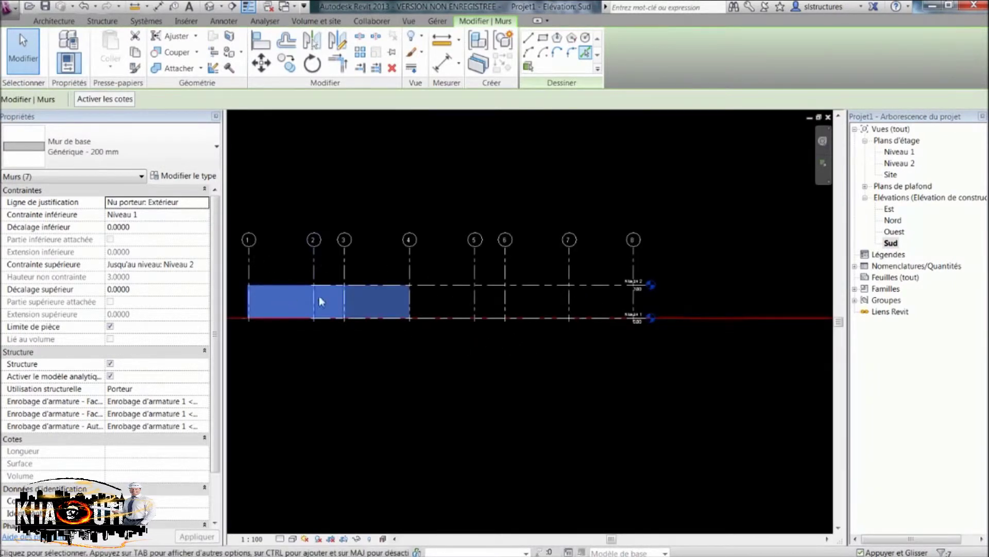
Set the top offset (Décalage supérieur) of the seven selected walls to 0.5 above Niveau 2
{"action": "scroll", "coordinate": [640, 319], "scroll_direction": "up", "scroll_amount": 2}
{"action": "scroll", "coordinate": [640, 318], "scroll_direction": "up", "scroll_amount": 2}
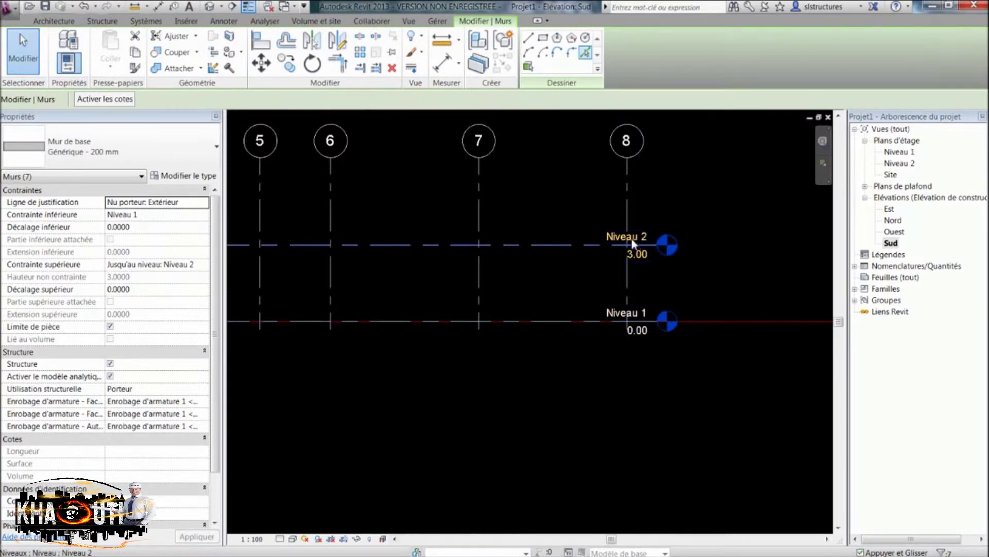
{"action": "scroll", "coordinate": [436, 286], "scroll_direction": "down", "scroll_amount": 1}
{"action": "middle_click_drag", "start_coordinate": [438, 292], "coordinate": [658, 299]}
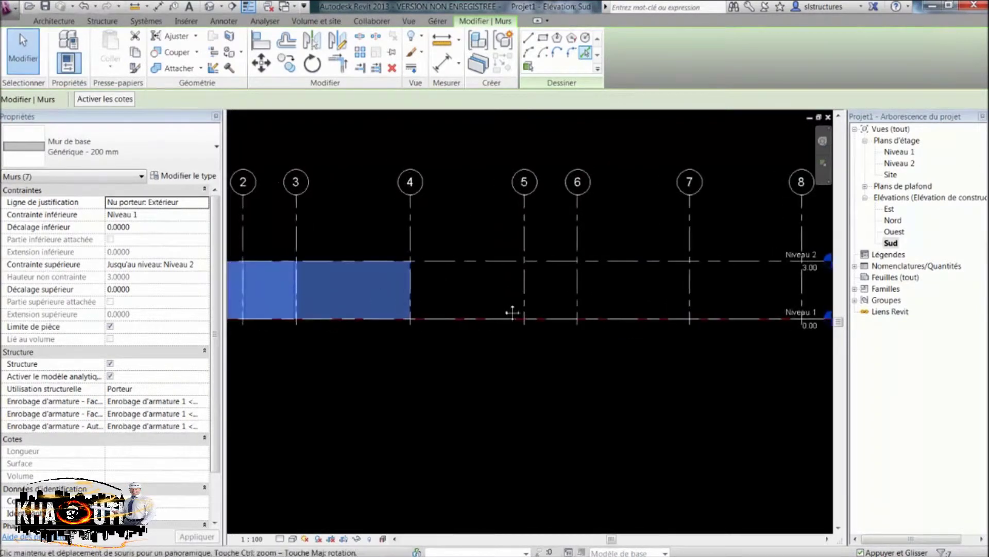
{"action": "middle_click_drag", "start_coordinate": [510, 312], "coordinate": [653, 328]}
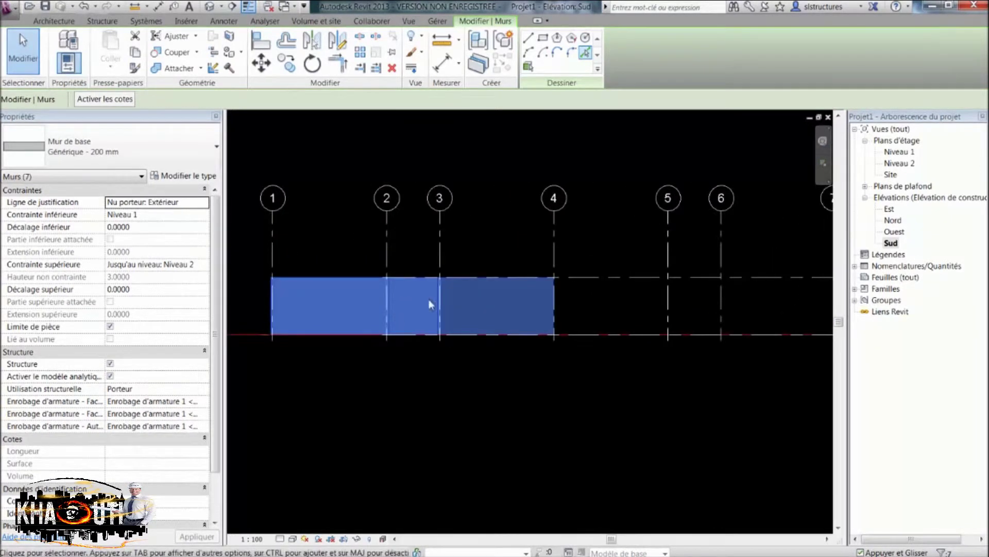
{"action": "left_click", "coordinate": [143, 291]}
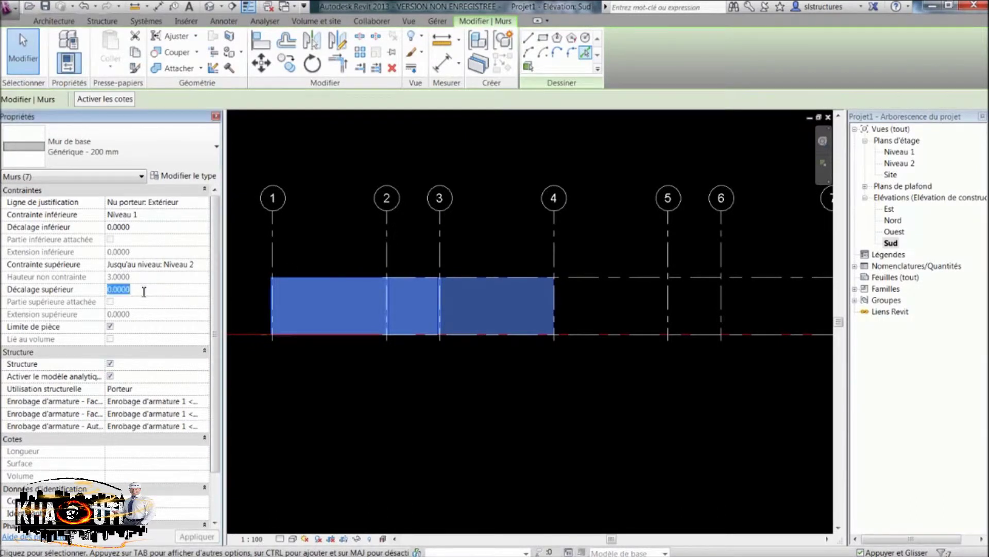
{"action": "left_click", "coordinate": [143, 292]}
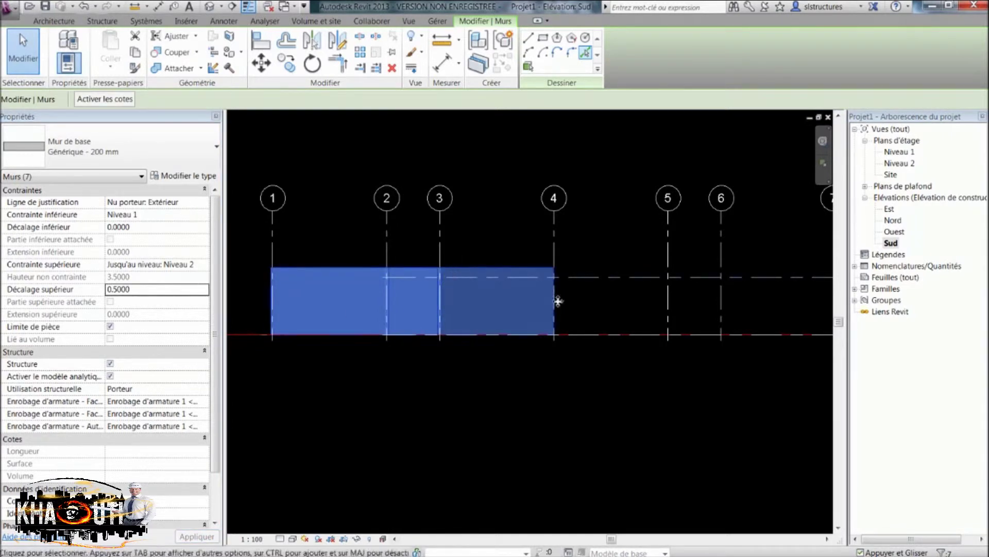
{"action": "left_click", "coordinate": [589, 266]}
Add an aligned vertical dimension chain from Niveau 1 to Niveau 2 and the top of the walls, just beyond grid 4
{"action": "scroll", "coordinate": [556, 279], "scroll_direction": "up", "scroll_amount": 1}
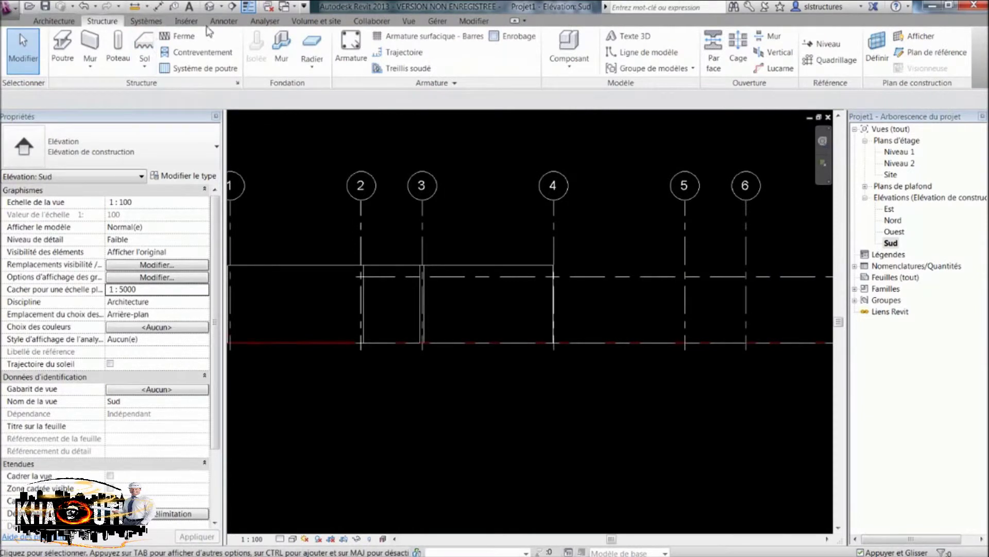
{"action": "left_click", "coordinate": [224, 20]}
{"action": "left_click", "coordinate": [63, 52]}
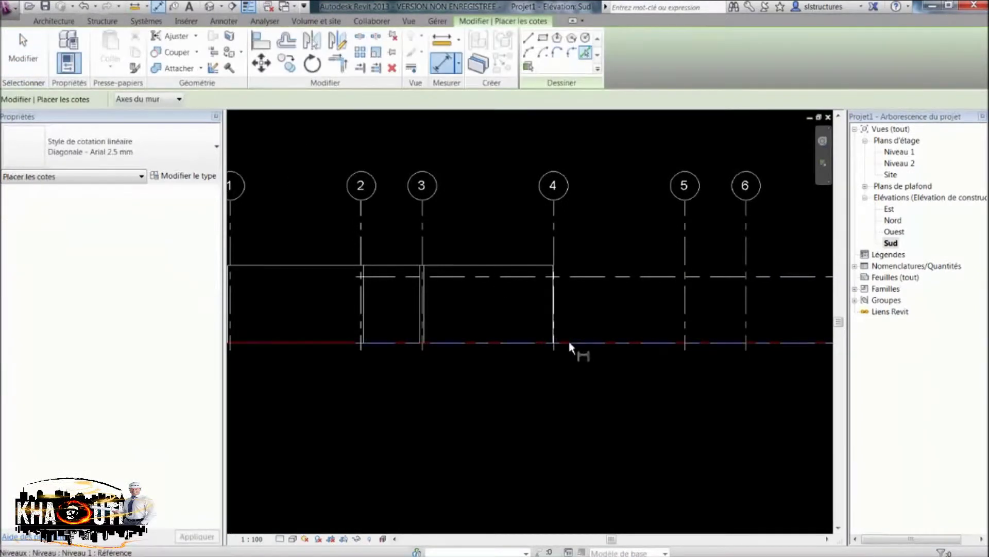
{"action": "scroll", "coordinate": [569, 317], "scroll_direction": "up", "scroll_amount": 1}
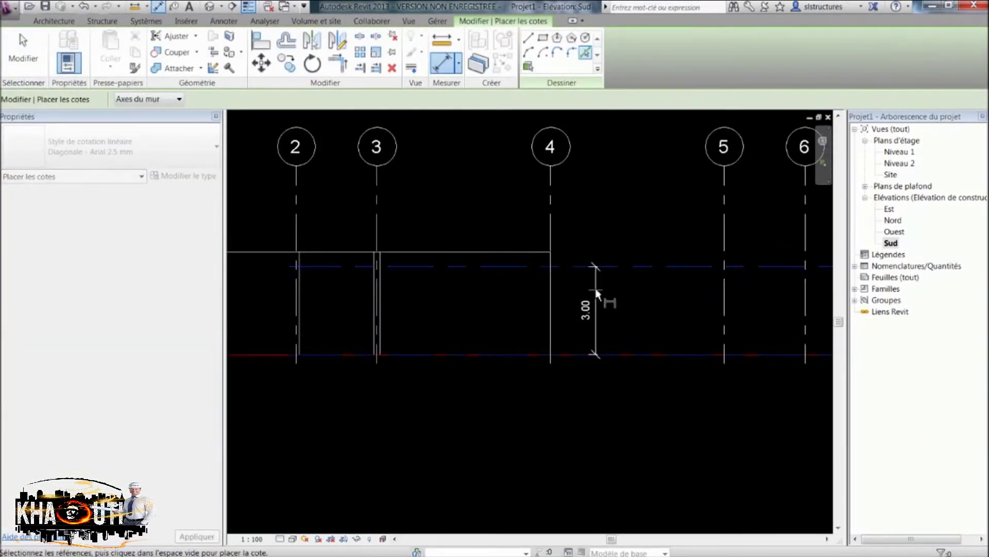
{"action": "left_click", "coordinate": [543, 253]}
{"action": "left_click", "coordinate": [582, 247]}
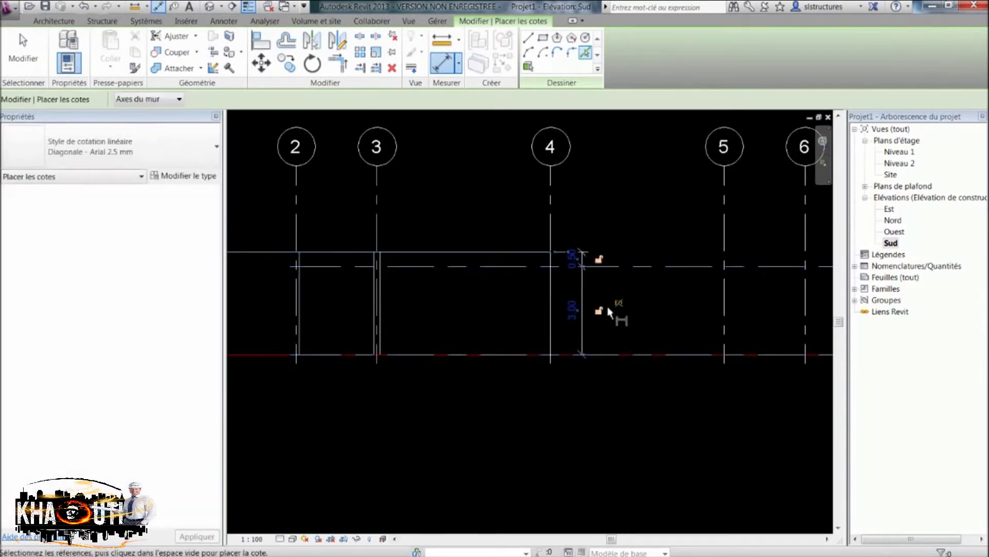
{"action": "key", "text": "Escape"}
{"action": "key", "text": "Escape"}
Set the elevation of Niveau 2 to 3.50 at its level head near grid 8
{"action": "scroll", "coordinate": [635, 297], "scroll_direction": "down", "scroll_amount": 3}
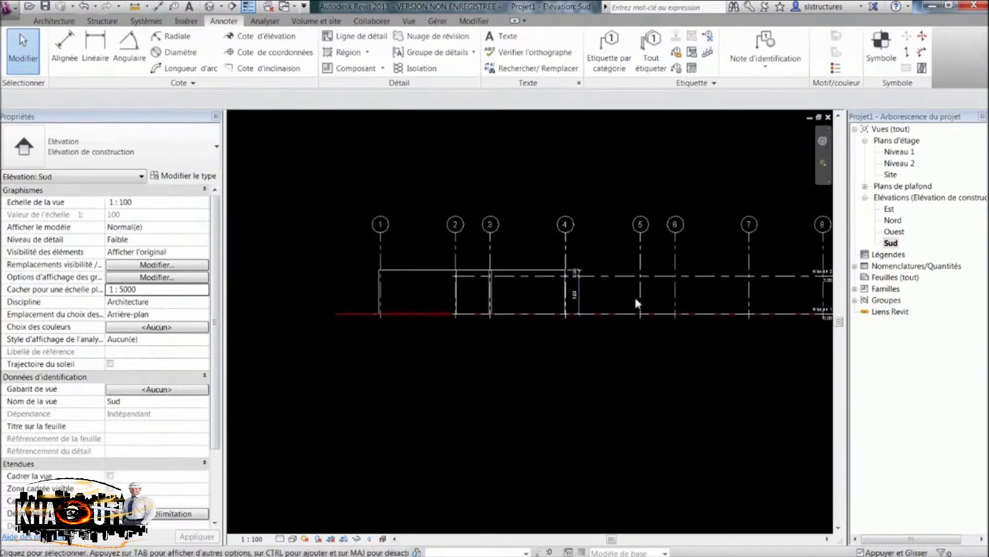
{"action": "scroll", "coordinate": [713, 262], "scroll_direction": "up", "scroll_amount": 5}
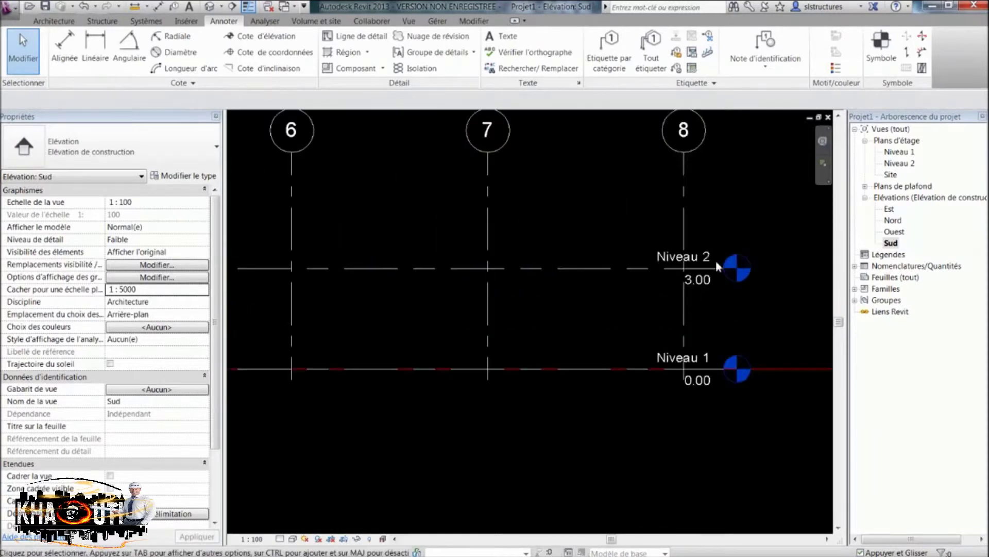
{"action": "scroll", "coordinate": [714, 262], "scroll_direction": "up", "scroll_amount": 2}
{"action": "left_click", "coordinate": [692, 307]}
{"action": "left_click", "coordinate": [691, 307]}
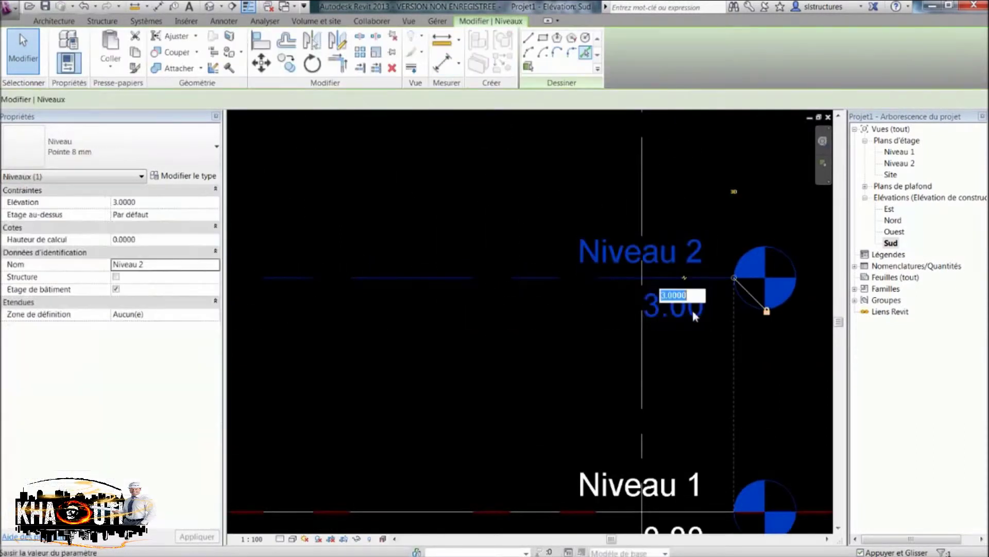
{"action": "type", "text": "3"}
{"action": "key", "text": "Return"}
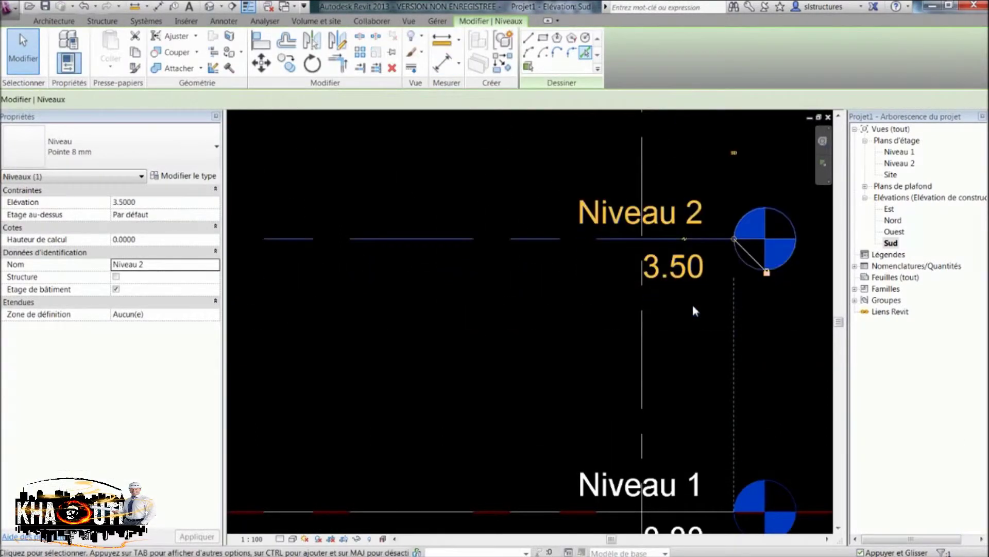
{"action": "left_click", "coordinate": [424, 314]}
Examine the wall tops and the vertical dimensions near grid 4 against the changed Niveau 2
{"action": "scroll", "coordinate": [366, 334], "scroll_direction": "down", "scroll_amount": 3}
{"action": "middle_click_drag", "start_coordinate": [388, 316], "coordinate": [500, 323]}
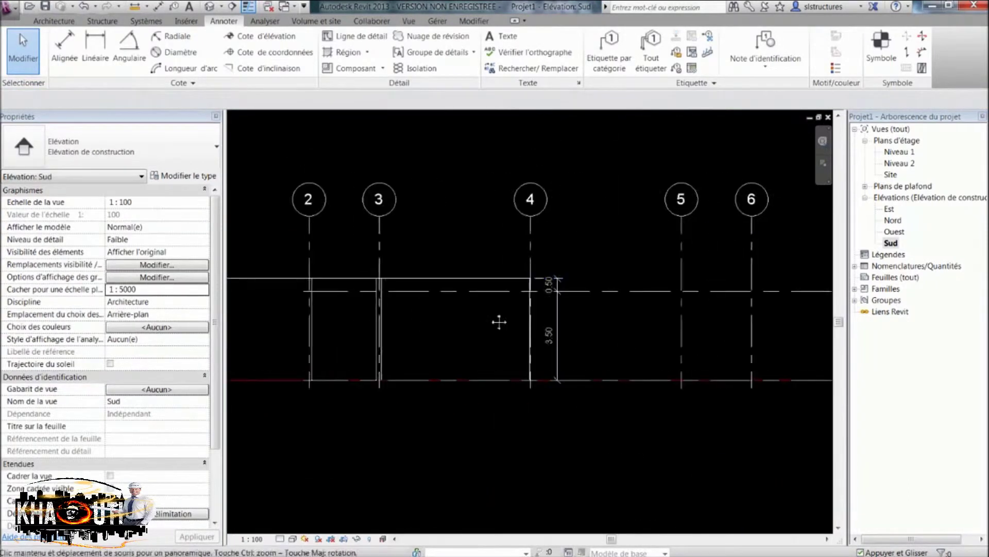
{"action": "scroll", "coordinate": [552, 281], "scroll_direction": "up", "scroll_amount": 3}
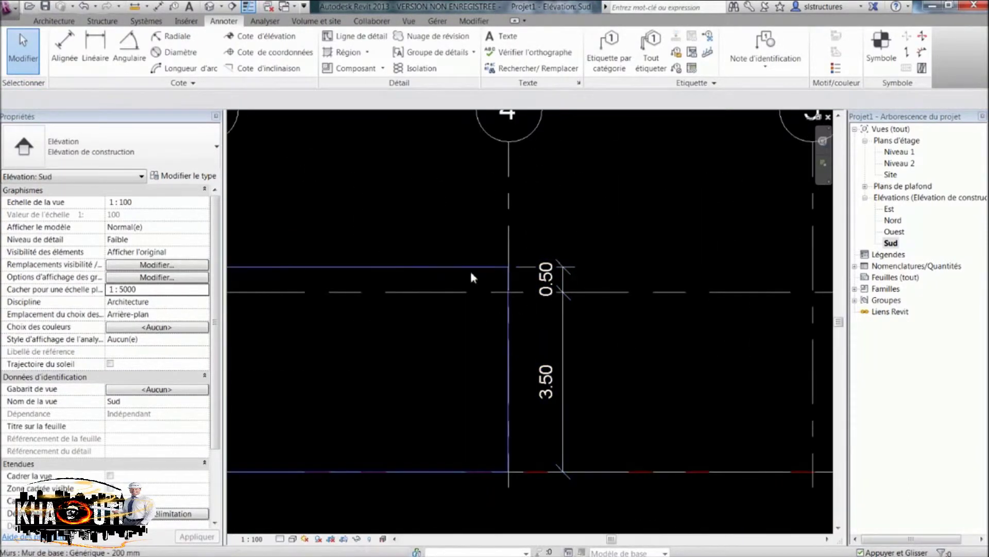
{"action": "scroll", "coordinate": [452, 278], "scroll_direction": "down", "scroll_amount": 1}
{"action": "middle_click_drag", "start_coordinate": [452, 288], "coordinate": [645, 289]}
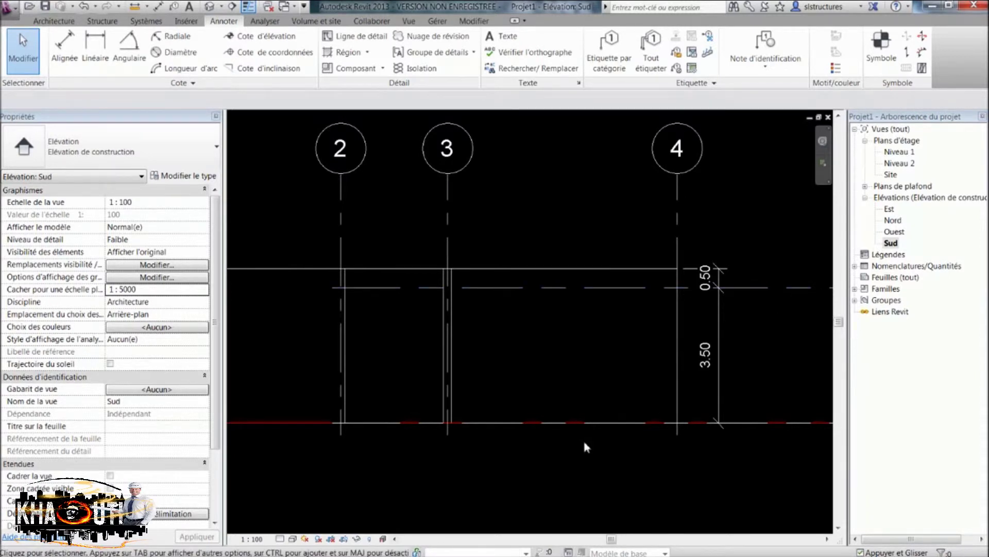
{"action": "scroll", "coordinate": [552, 301], "scroll_direction": "down", "scroll_amount": 2}
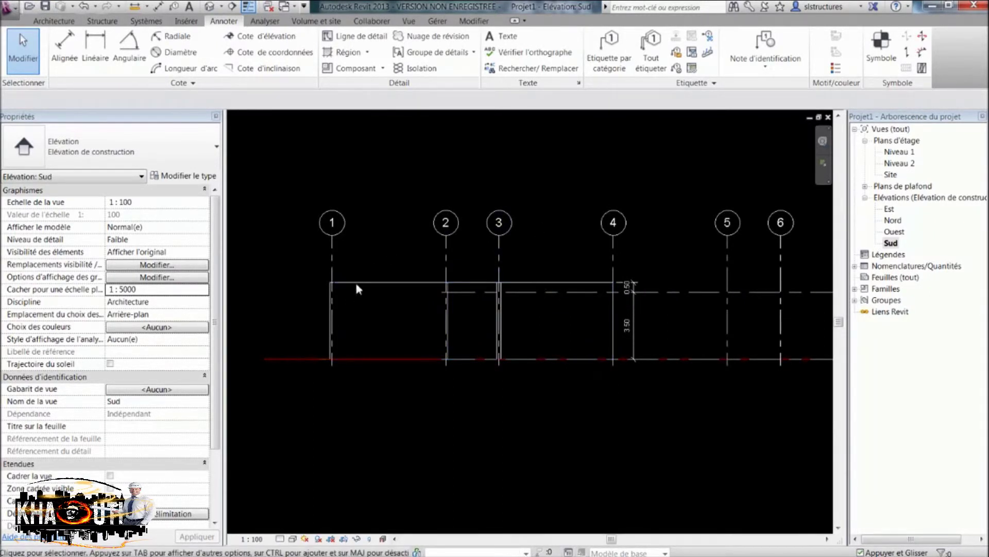
Select the wall between grids 2 and 3 and review the modification commands available for it
{"action": "left_click", "coordinate": [98, 21]}
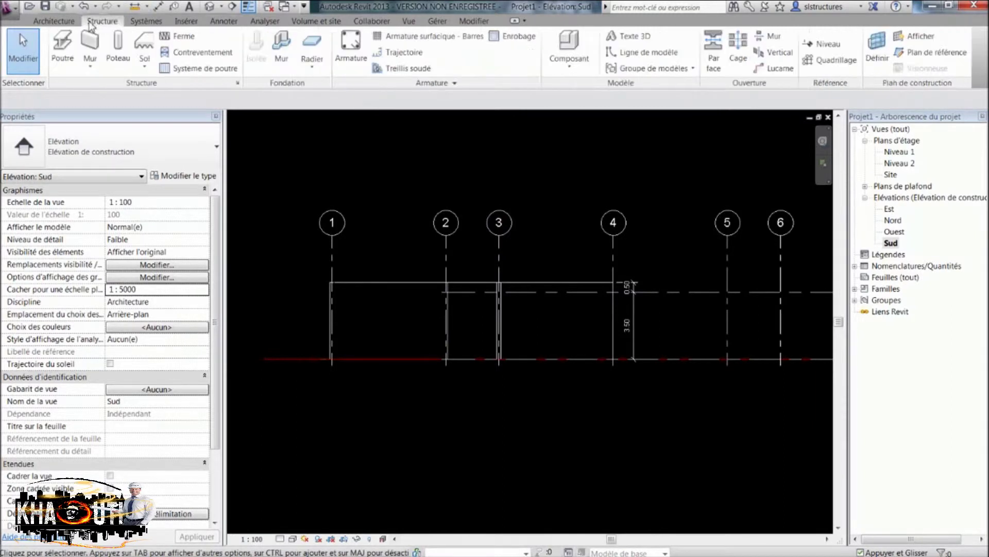
{"action": "left_click", "coordinate": [54, 22]}
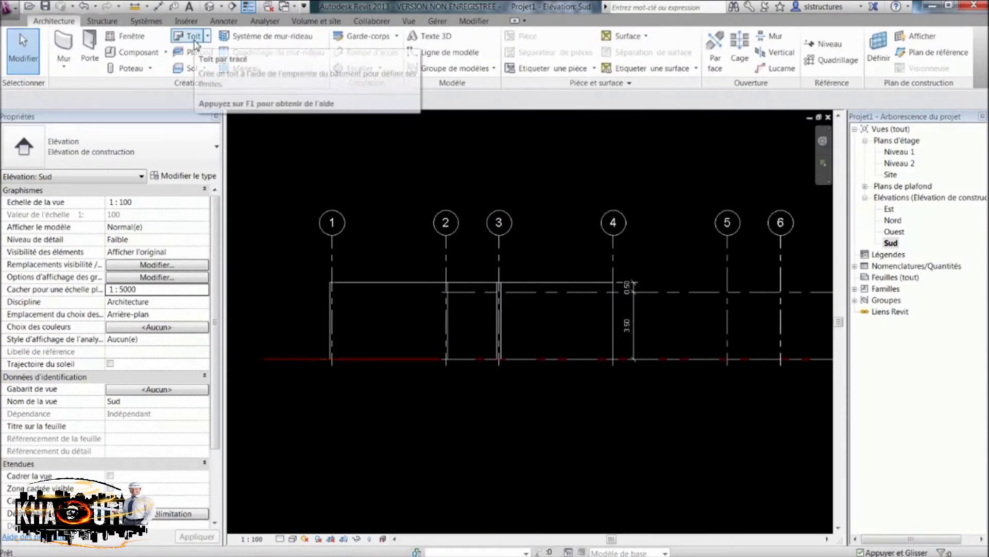
{"action": "left_click", "coordinate": [481, 280]}
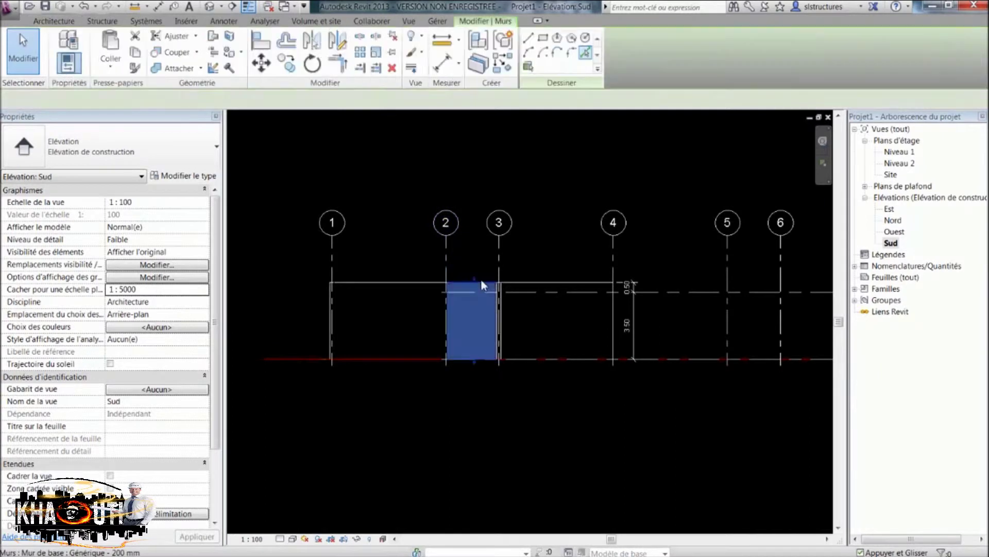
{"action": "left_click", "coordinate": [536, 23]}
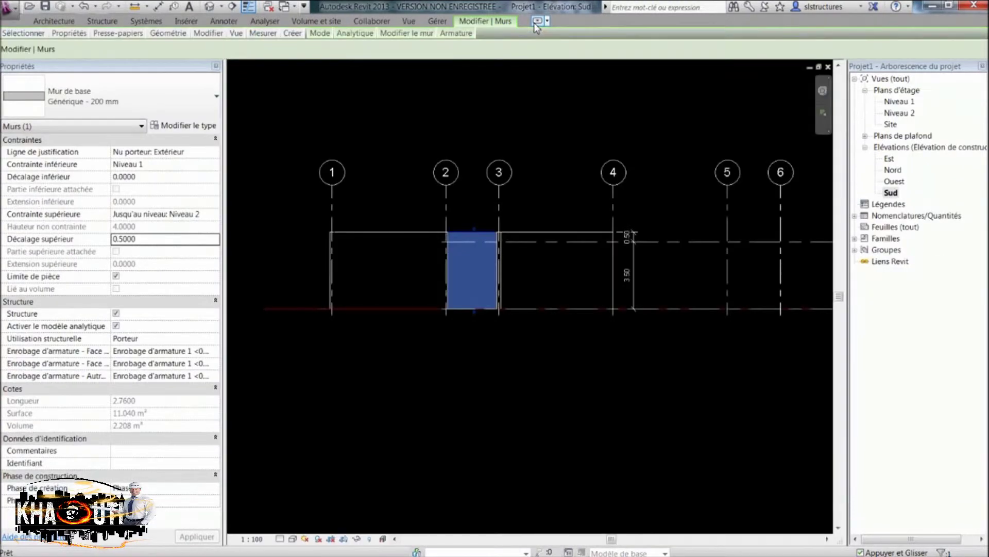
{"action": "left_click", "coordinate": [536, 23]}
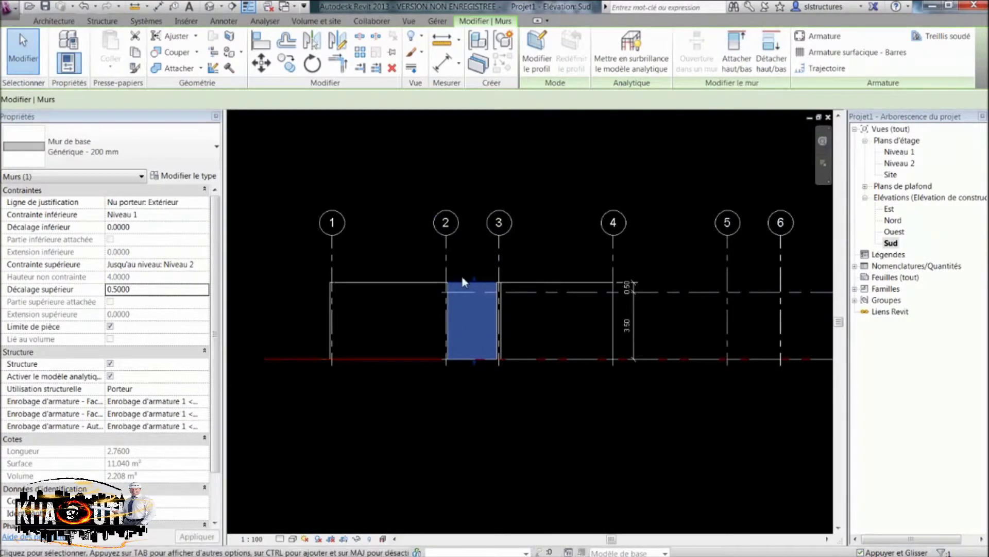
{"action": "scroll", "coordinate": [462, 282], "scroll_direction": "up", "scroll_amount": 2}
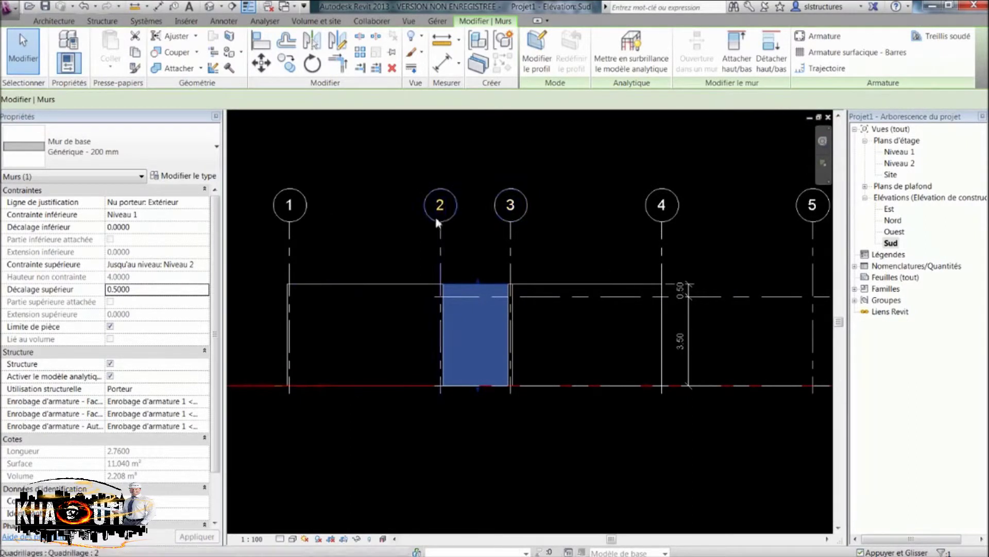
{"action": "middle_click_drag", "start_coordinate": [574, 279], "coordinate": [532, 267]}
{"action": "left_click", "coordinate": [521, 236]}
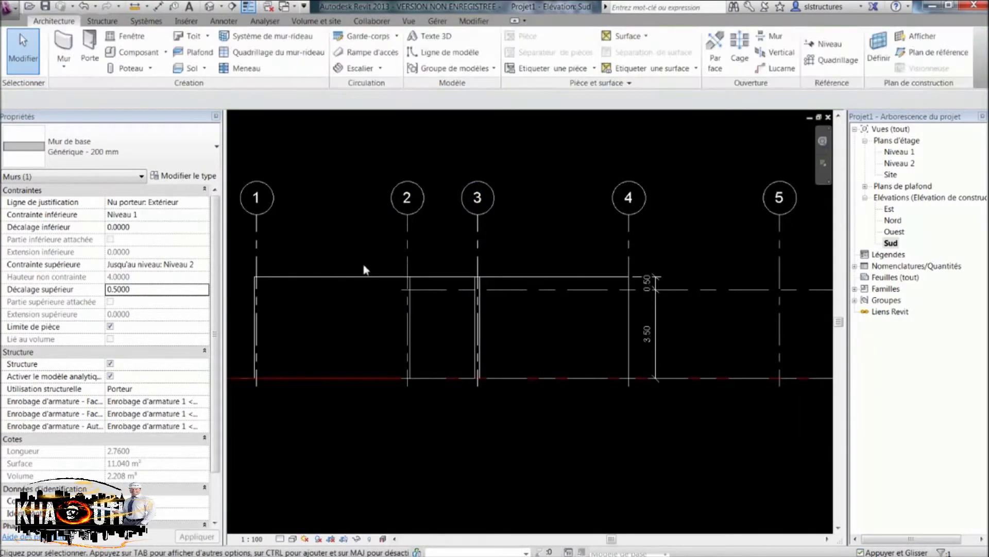
Open the profile sketch of the façade wall between grids 1 and 2 for editing
{"action": "middle_click_drag", "start_coordinate": [336, 245], "coordinate": [497, 219]}
{"action": "left_click", "coordinate": [495, 251]}
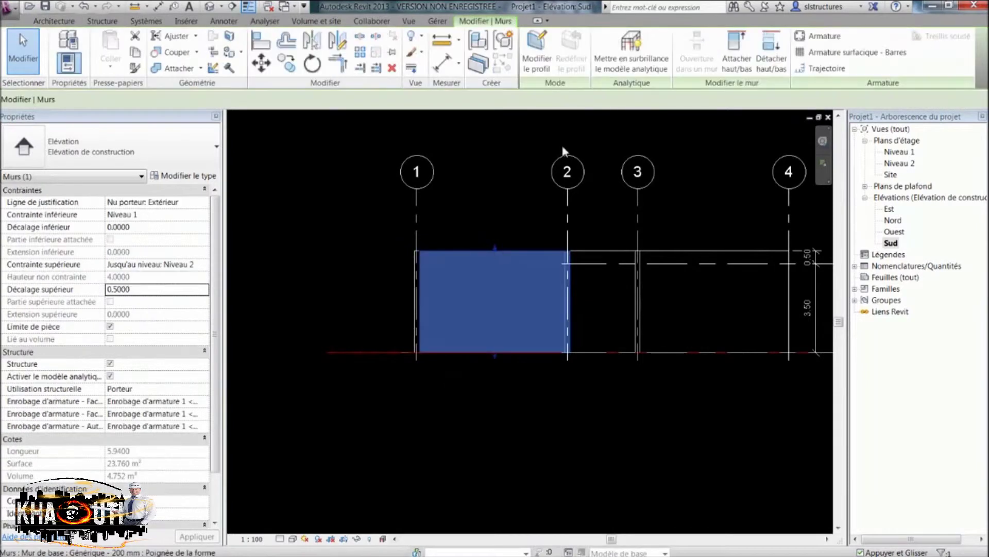
{"action": "left_click", "coordinate": [539, 56]}
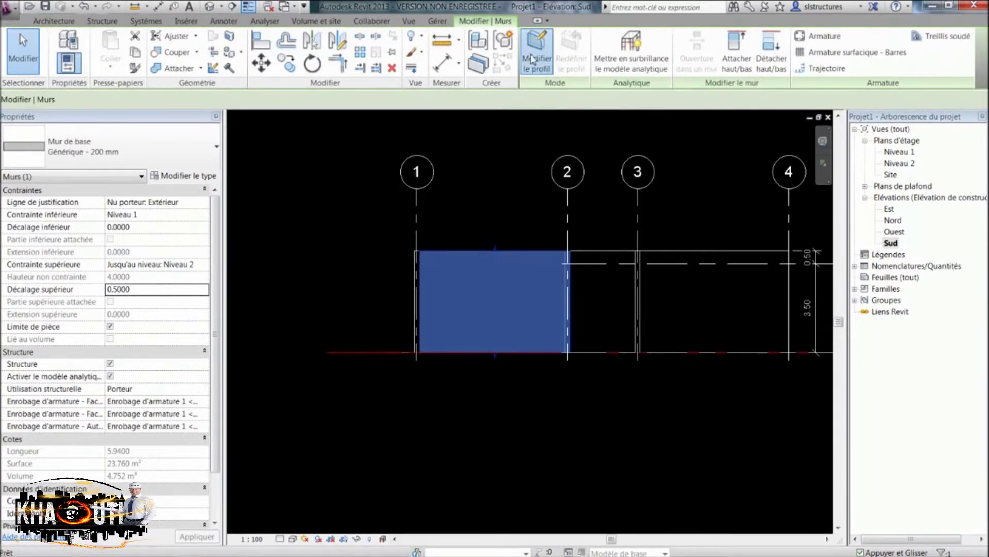
{"action": "scroll", "coordinate": [510, 278], "scroll_direction": "up", "scroll_amount": 2}
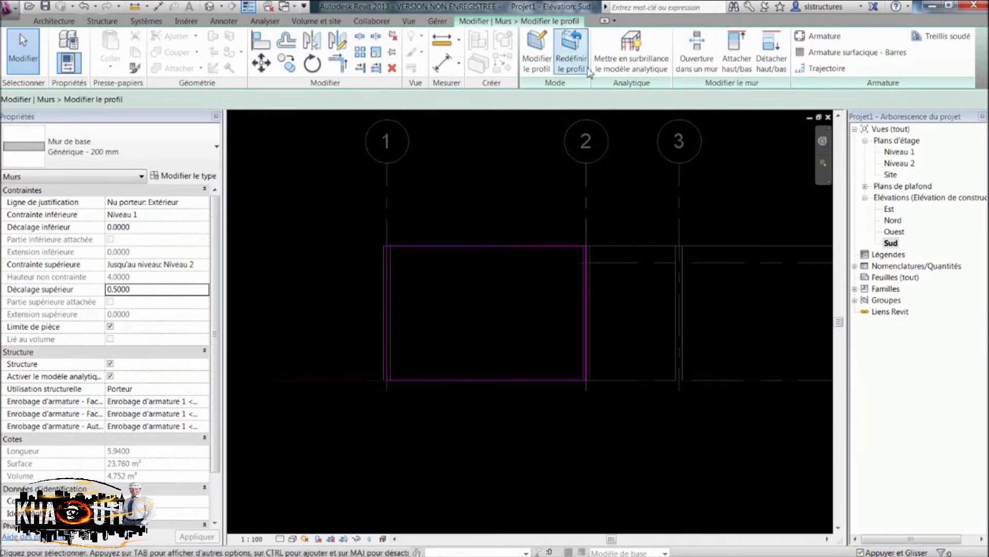
{"action": "left_click", "coordinate": [605, 21]}
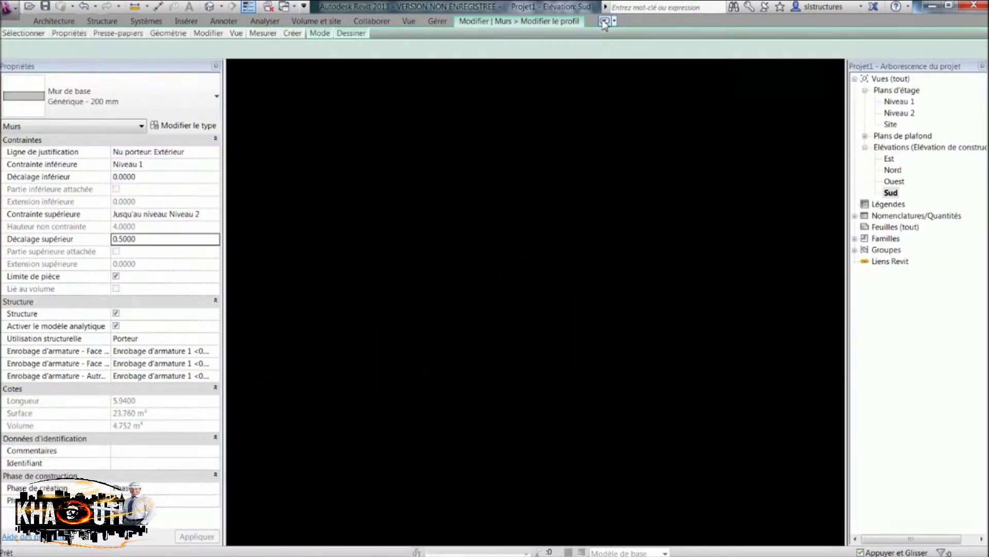
{"action": "left_click", "coordinate": [604, 20]}
{"action": "left_click", "coordinate": [605, 20]}
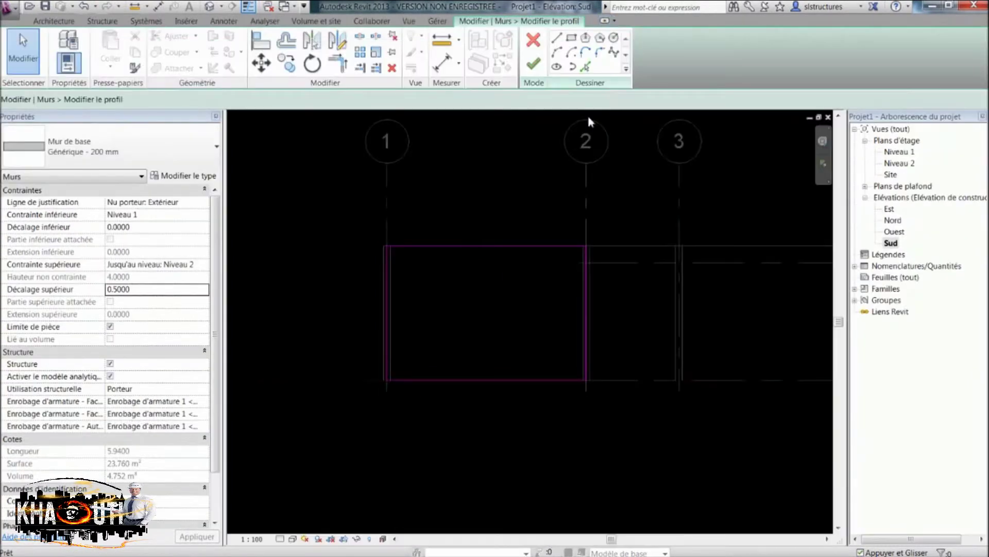
Replace the profile's straight top edge with an upward arc between its two upper corners, and finish the profile edit
{"action": "left_click", "coordinate": [557, 52]}
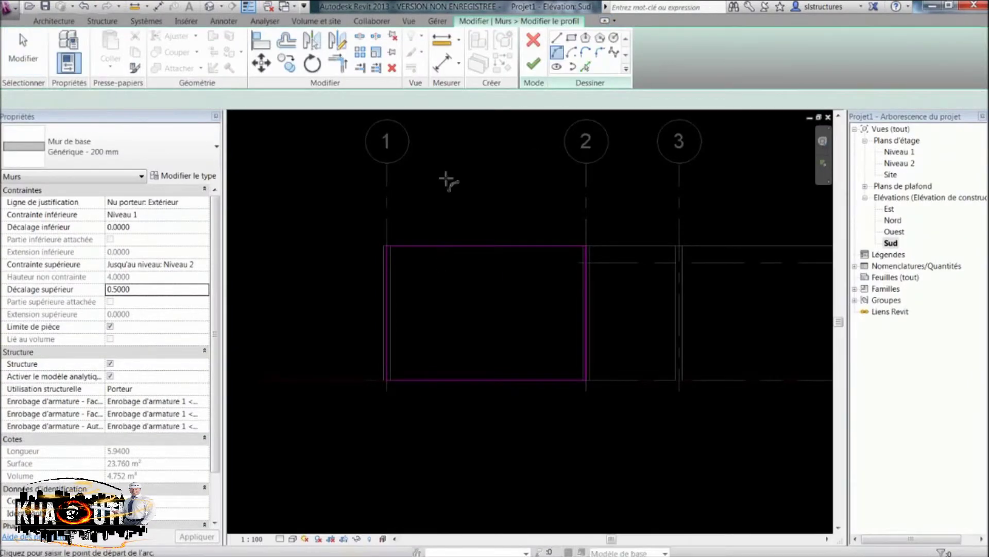
{"action": "scroll", "coordinate": [387, 247], "scroll_direction": "up", "scroll_amount": 2}
{"action": "left_click", "coordinate": [386, 247]}
{"action": "left_click", "coordinate": [689, 248]}
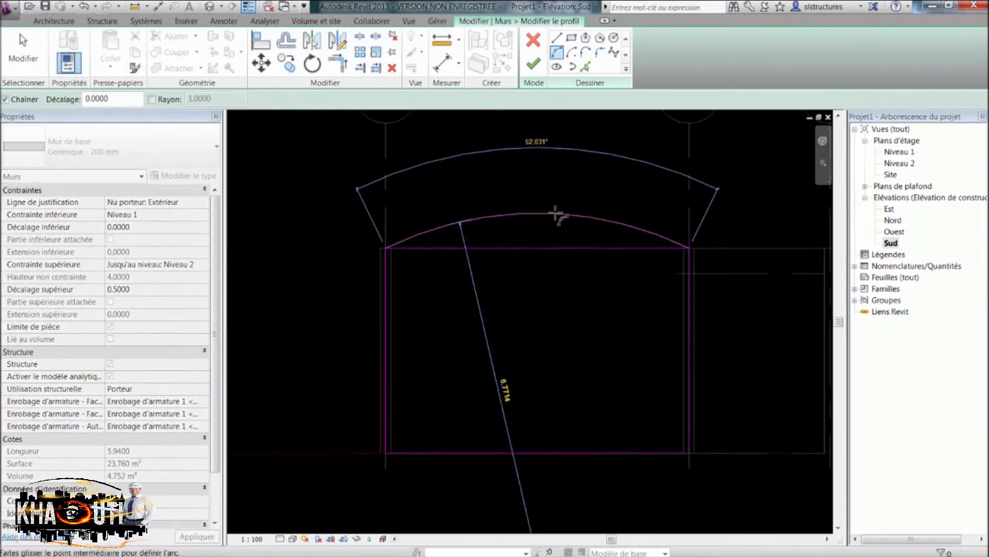
{"action": "left_click", "coordinate": [552, 206]}
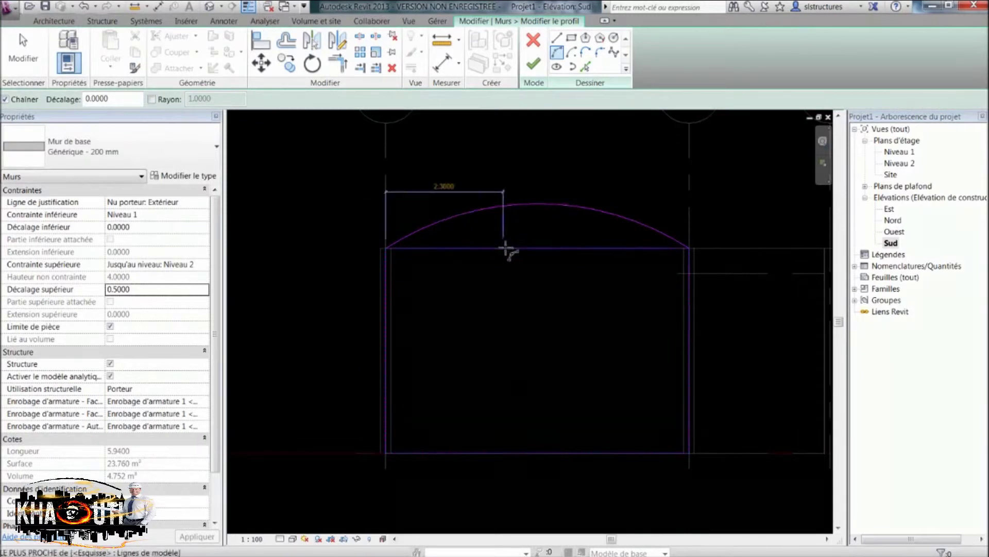
{"action": "key", "text": "Escape"}
{"action": "key", "text": "Escape"}
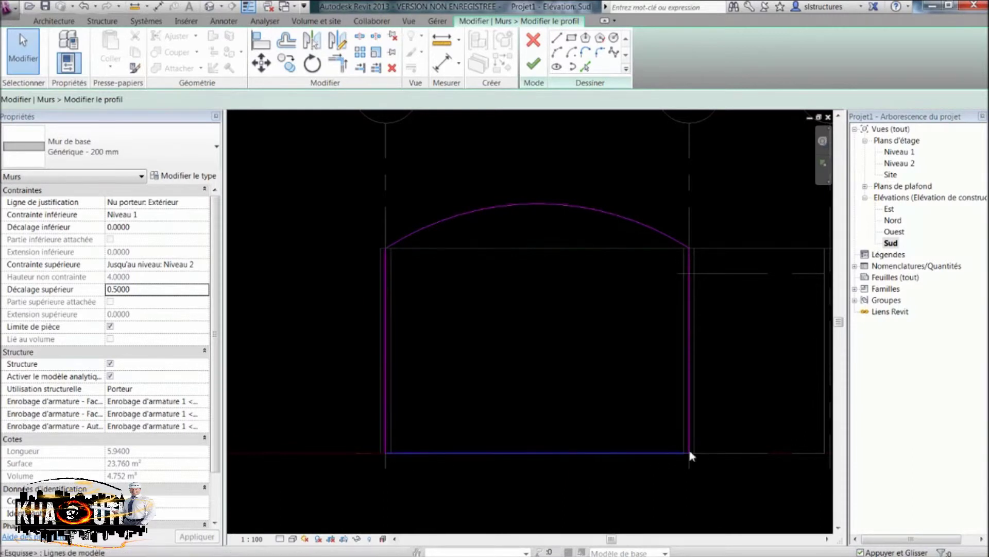
{"action": "left_click", "coordinate": [533, 63]}
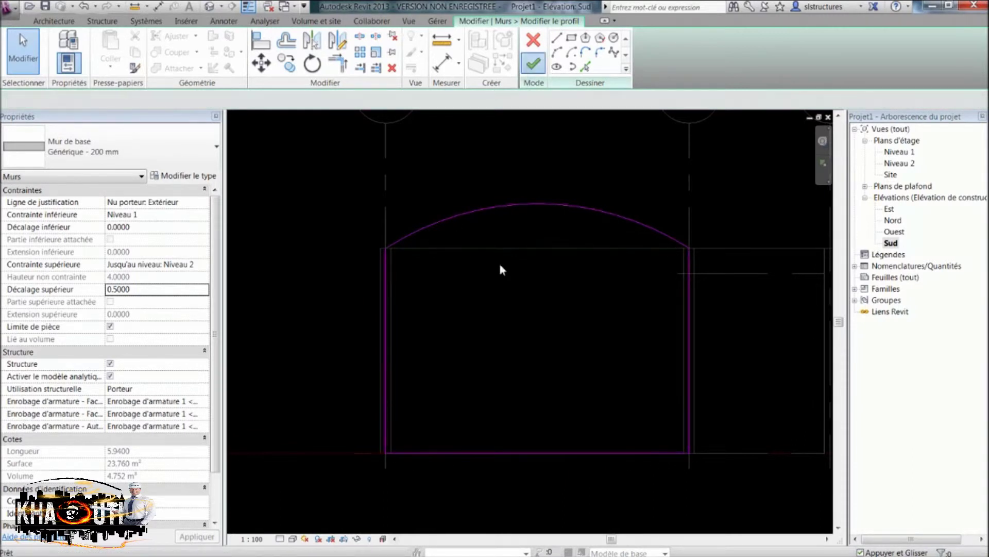
{"action": "left_click", "coordinate": [603, 182]}
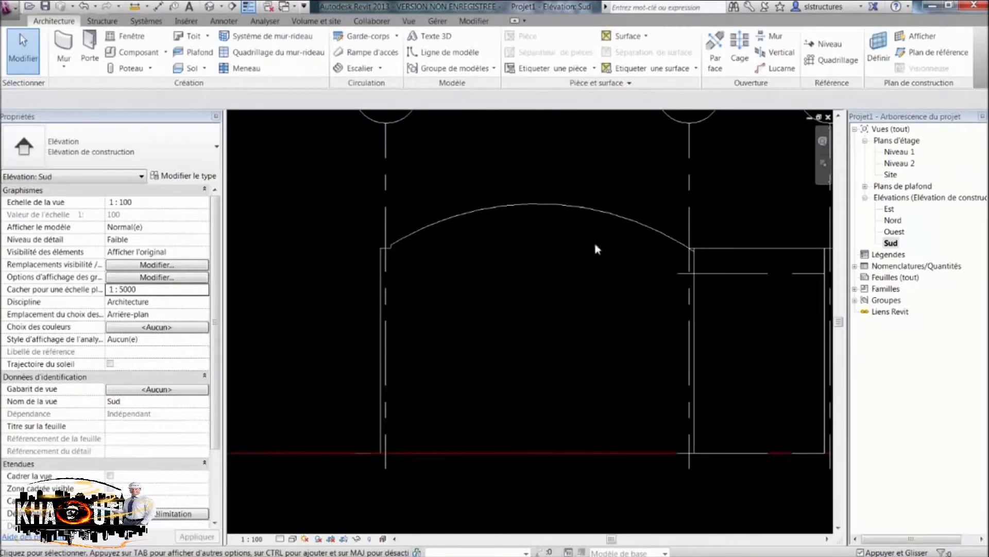
Examine the arched façade wall and the surrounding walls in the 3D view
{"action": "scroll", "coordinate": [494, 224], "scroll_direction": "down", "scroll_amount": 2}
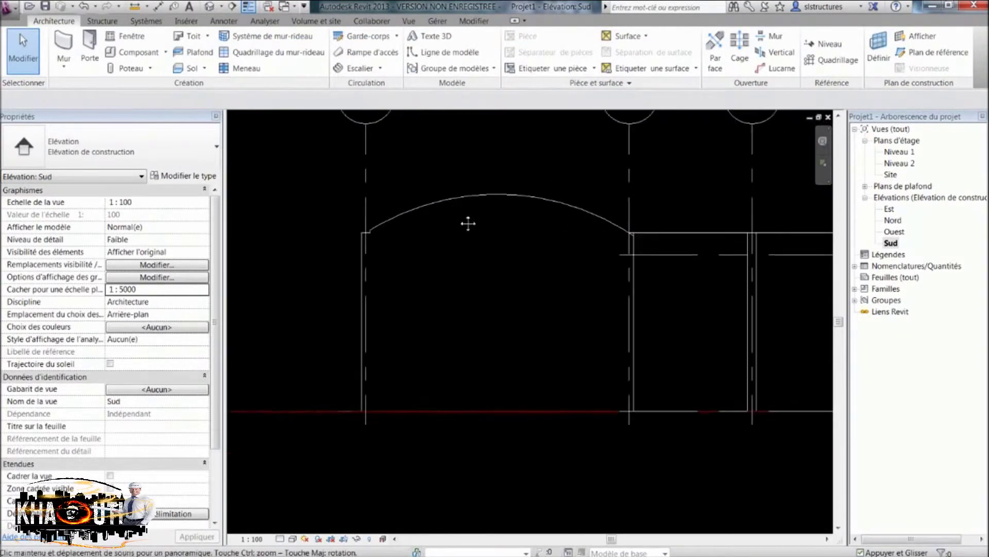
{"action": "left_click", "coordinate": [235, 6]}
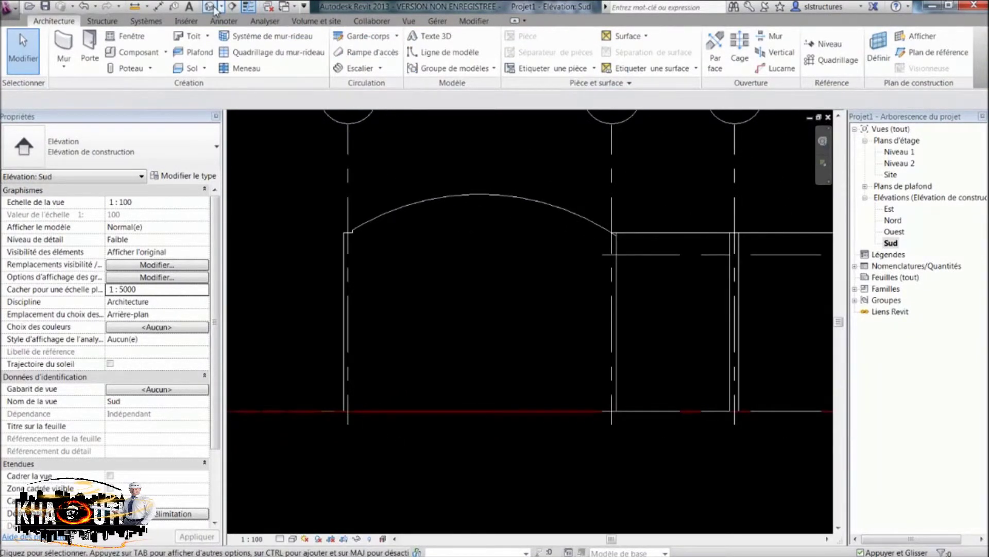
{"action": "scroll", "coordinate": [412, 334], "scroll_direction": "up", "scroll_amount": 10}
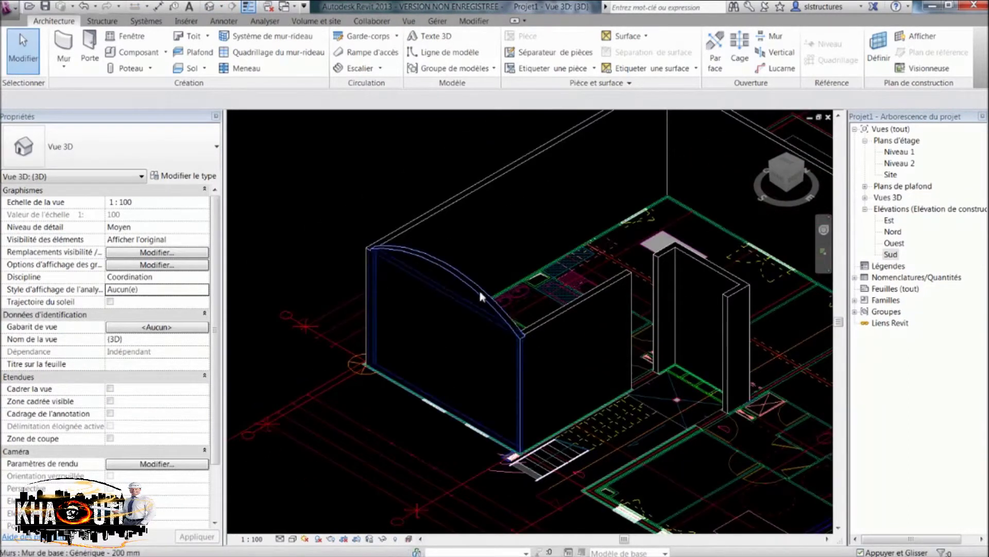
{"action": "scroll", "coordinate": [396, 266], "scroll_direction": "down", "scroll_amount": 2}
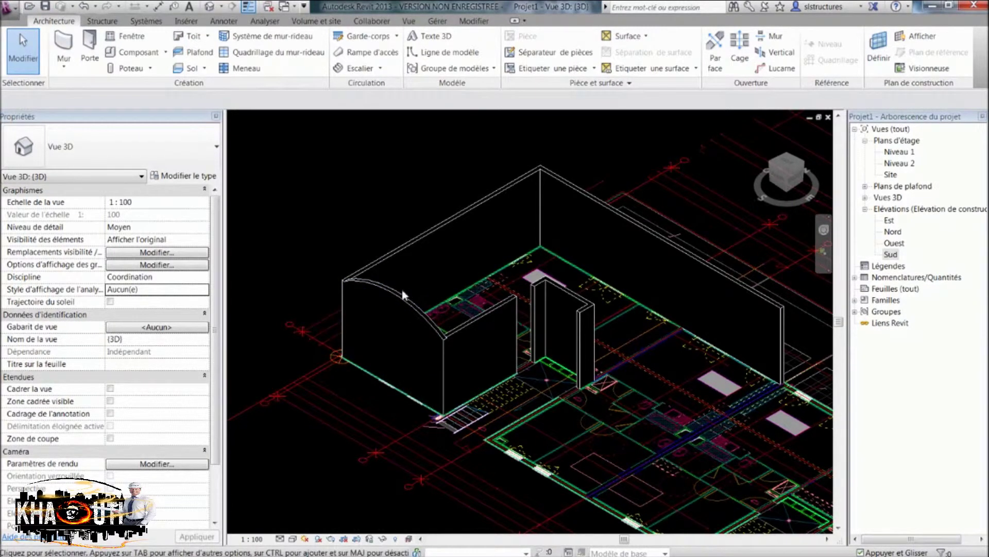
{"action": "middle_click_drag", "start_coordinate": [517, 296], "coordinate": [496, 259]}
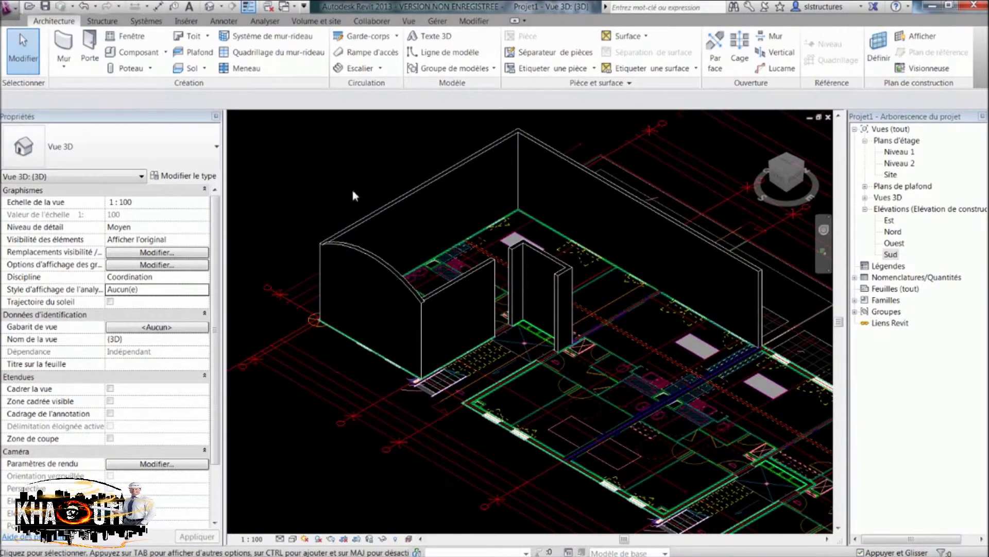
{"action": "middle_click_drag", "start_coordinate": [353, 192], "coordinate": [378, 212]}
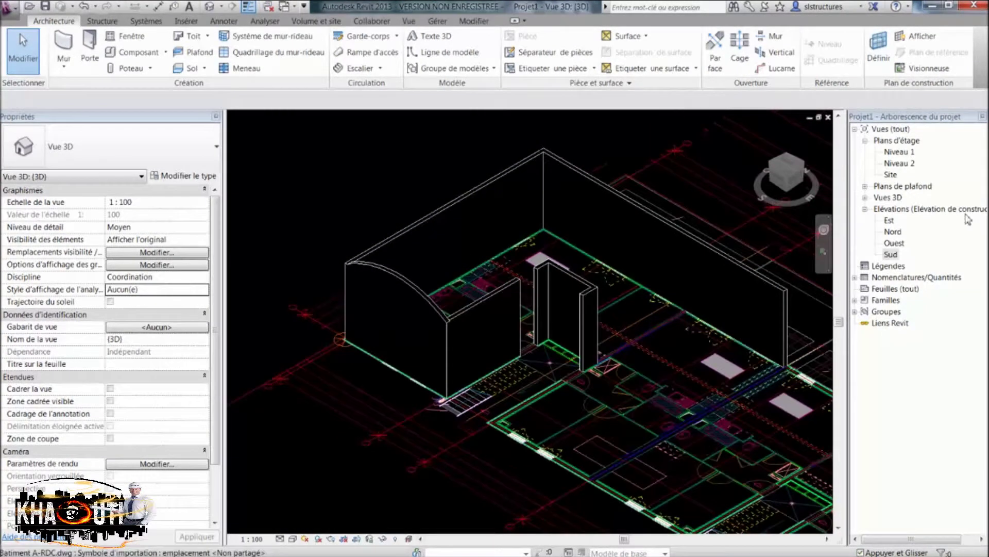
Open the Niveau 1 floor plan and review the window types available for placement, leaving the Window command without placing one
{"action": "double_click", "coordinate": [906, 153]}
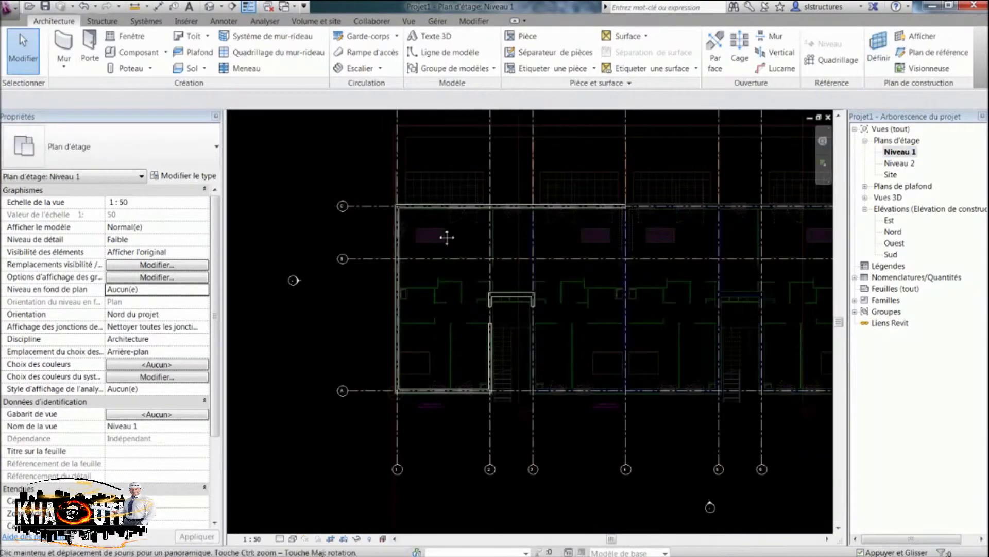
{"action": "scroll", "coordinate": [438, 247], "scroll_direction": "up", "scroll_amount": 4}
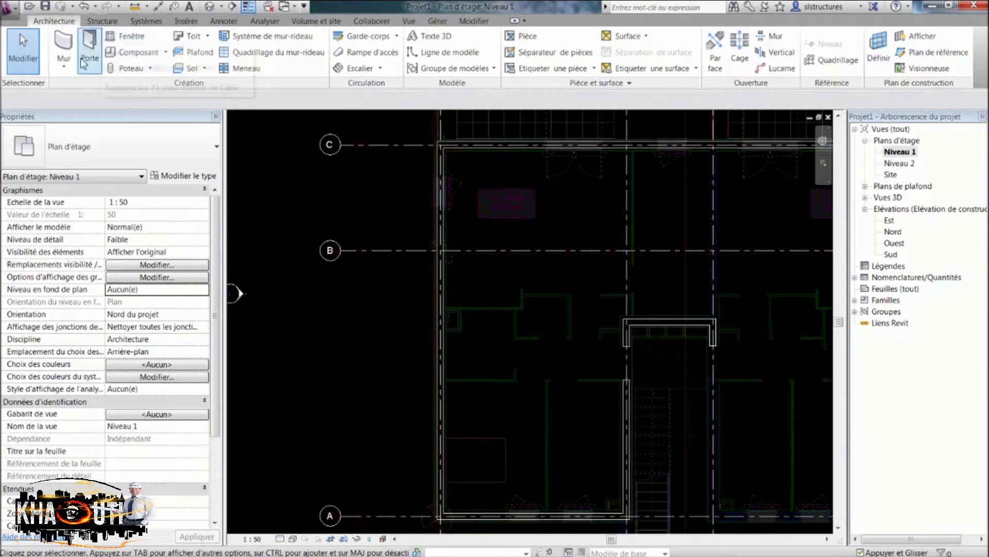
{"action": "left_click", "coordinate": [127, 37]}
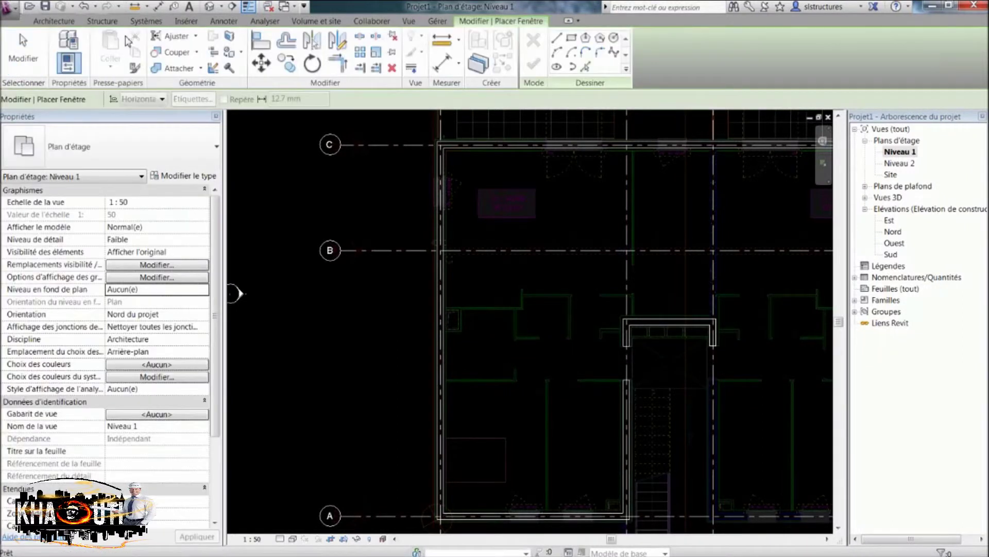
{"action": "left_click", "coordinate": [175, 161]}
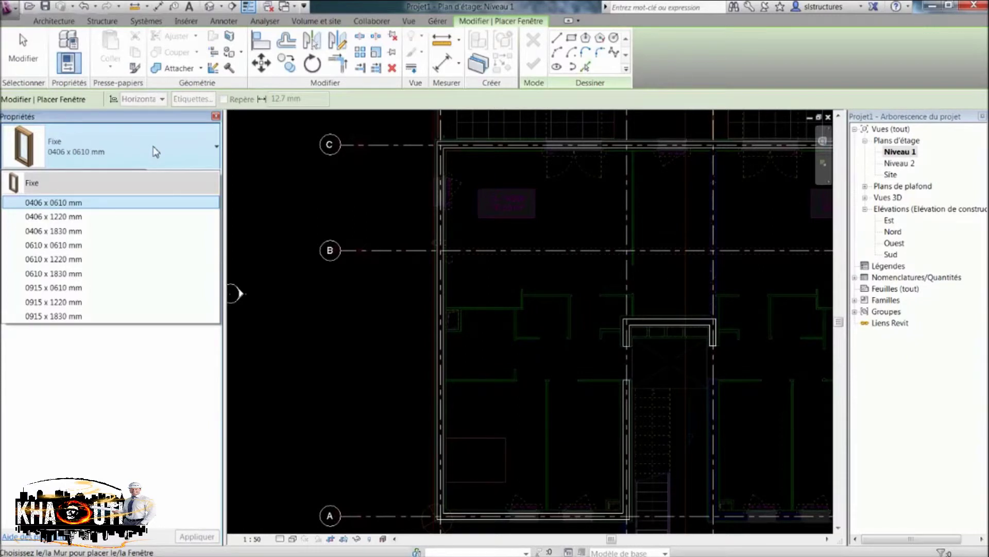
{"action": "left_click", "coordinate": [253, 160]}
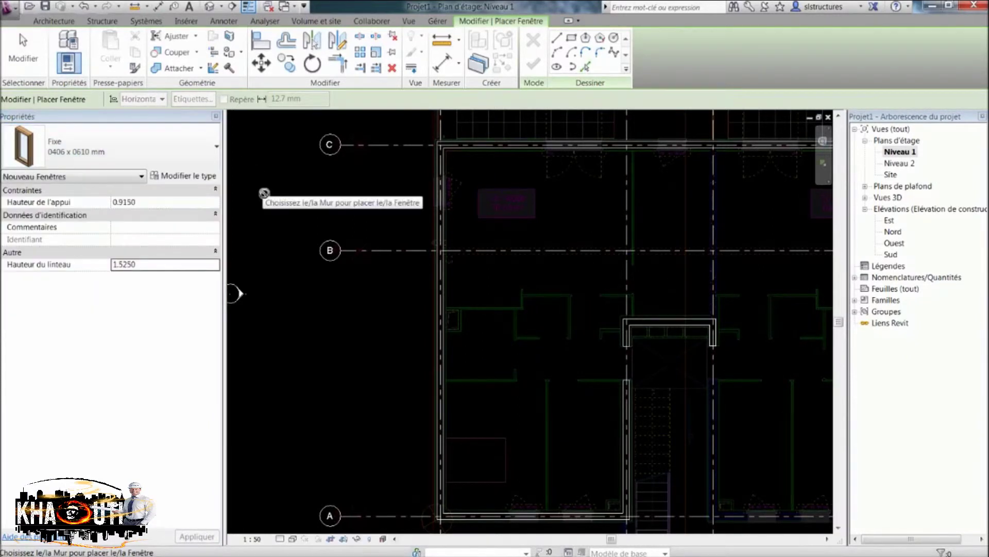
{"action": "key", "text": "Escape"}
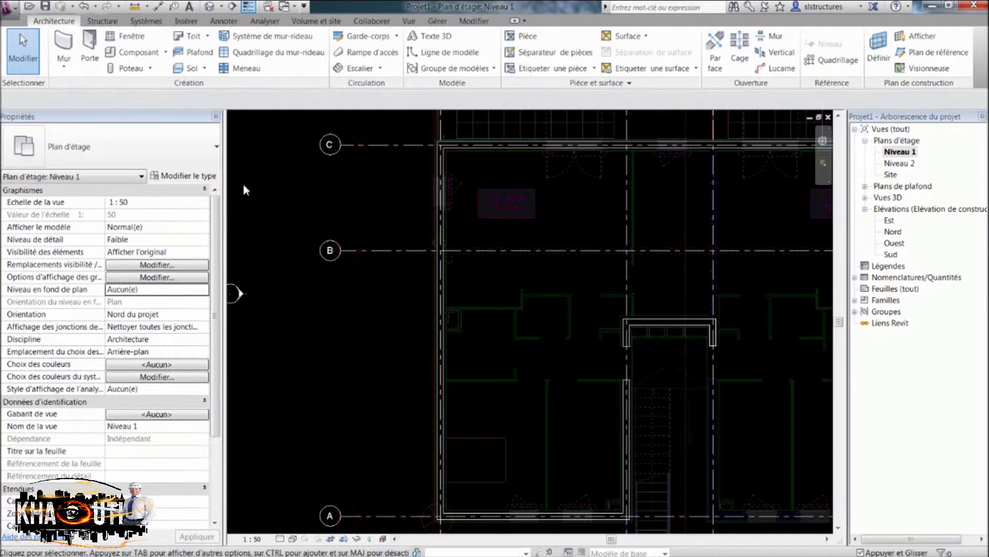
Load the Fenêtre-Ouverture carrée family from the Fenêtres folder of the Structure library into the project
{"action": "left_click", "coordinate": [195, 26]}
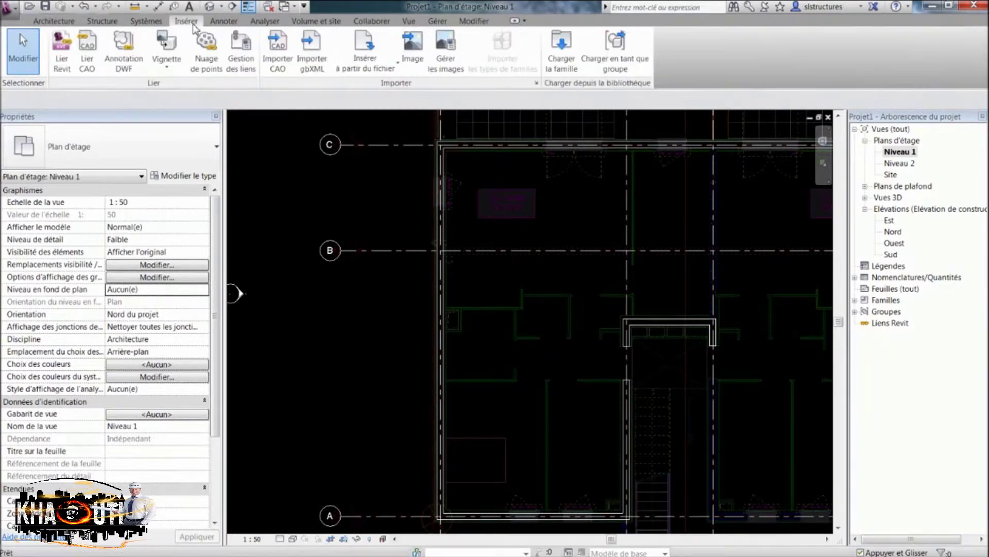
{"action": "left_click", "coordinate": [569, 61]}
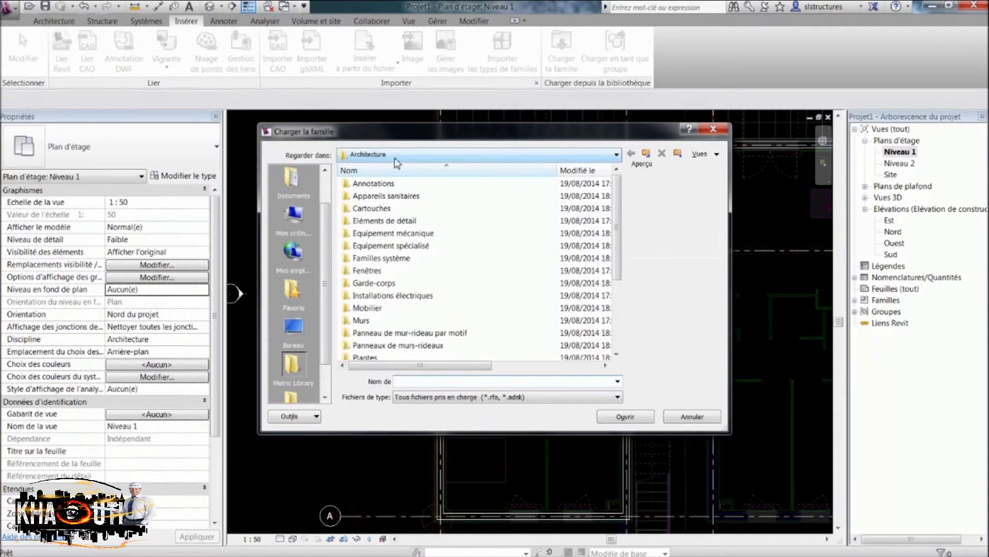
{"action": "left_click", "coordinate": [646, 154]}
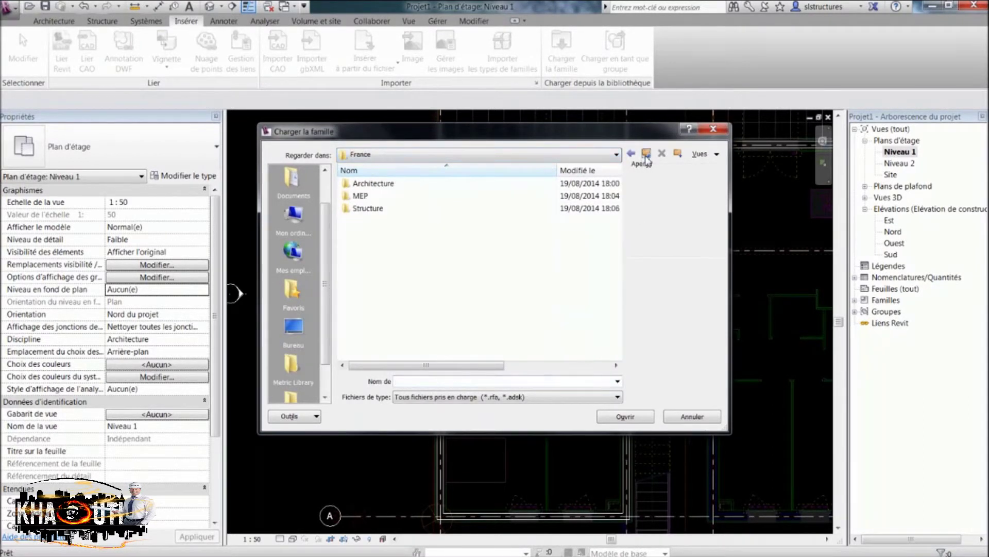
{"action": "double_click", "coordinate": [376, 208]}
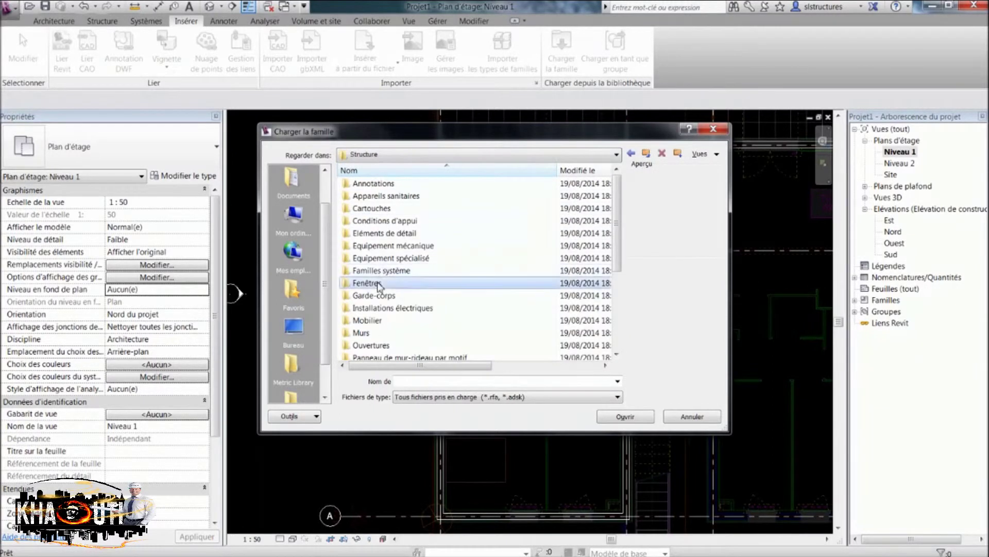
{"action": "double_click", "coordinate": [378, 284]}
{"action": "left_click", "coordinate": [426, 270]}
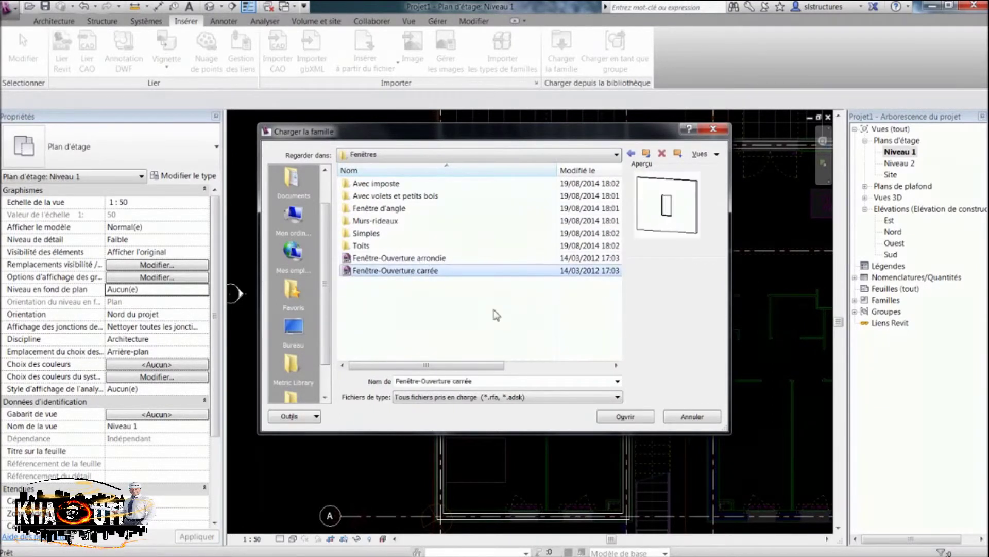
{"action": "left_click", "coordinate": [626, 417]}
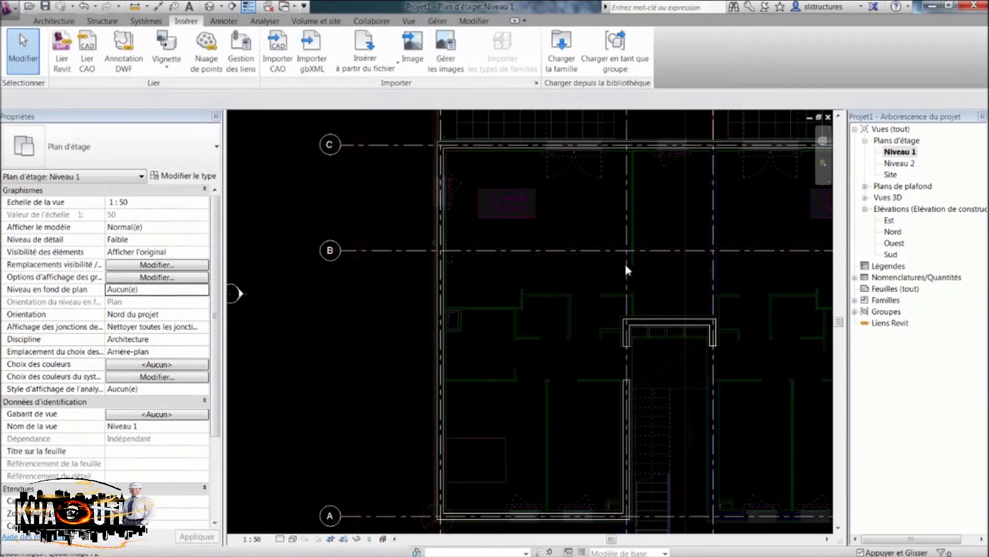
Delete the Fixe window family and all its types from the project's Fenêtres families
{"action": "left_click", "coordinate": [855, 300]}
{"action": "scroll", "coordinate": [983, 257], "scroll_direction": "down", "scroll_amount": 3}
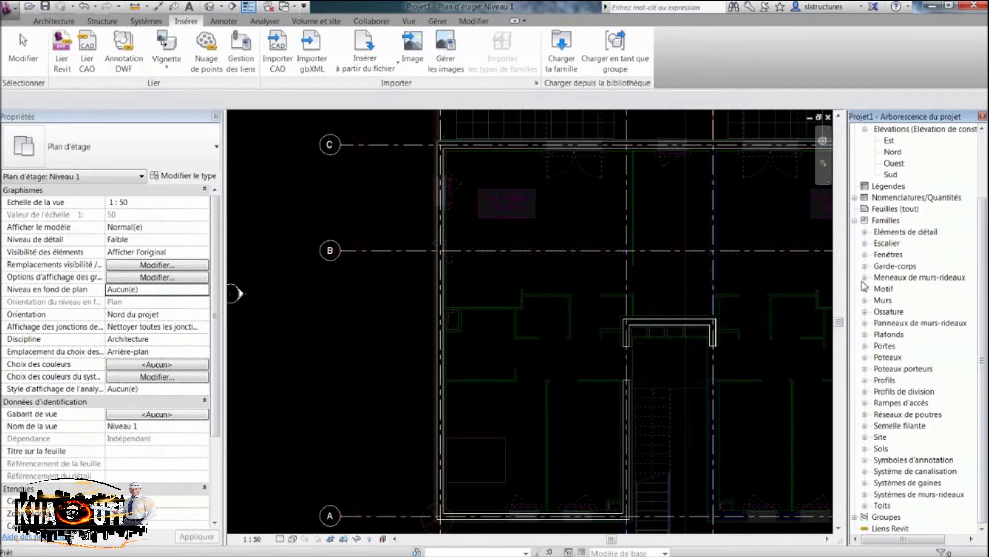
{"action": "left_click", "coordinate": [866, 232]}
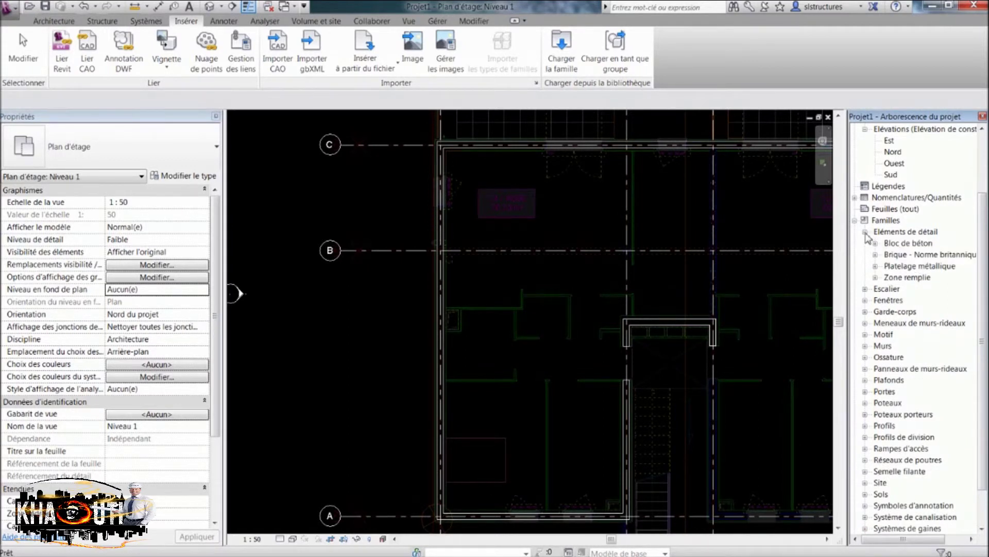
{"action": "left_click", "coordinate": [866, 231]}
{"action": "left_click", "coordinate": [866, 255]}
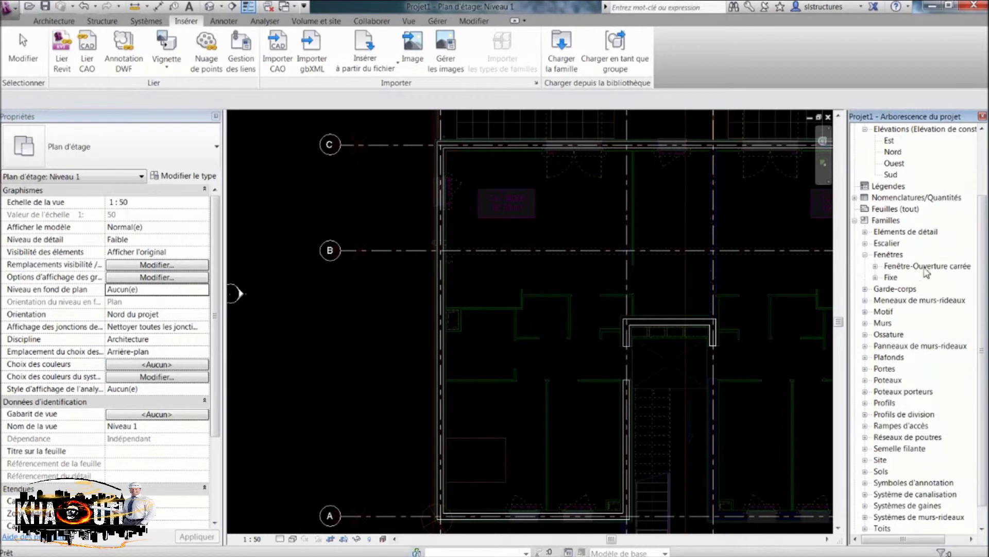
{"action": "left_click", "coordinate": [876, 277]}
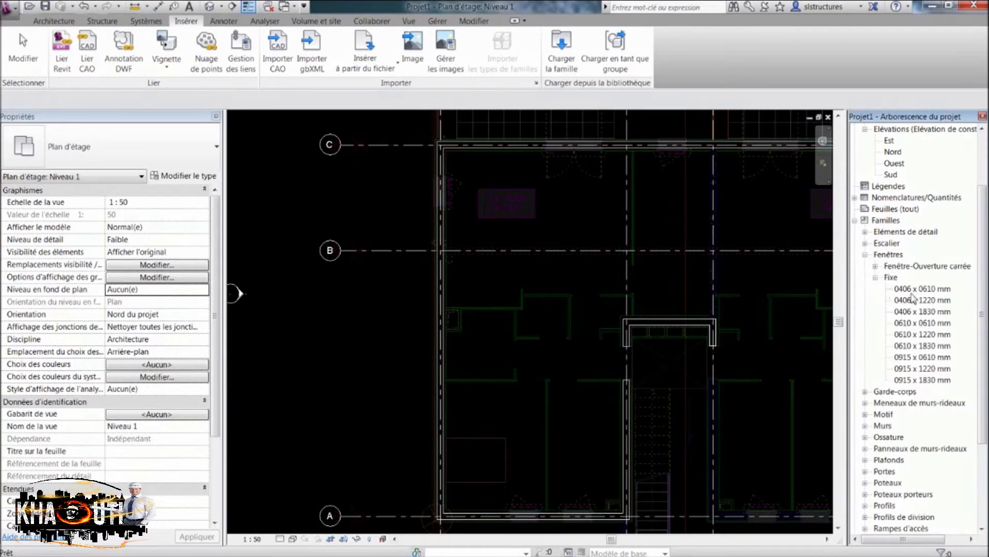
{"action": "left_click", "coordinate": [916, 291]}
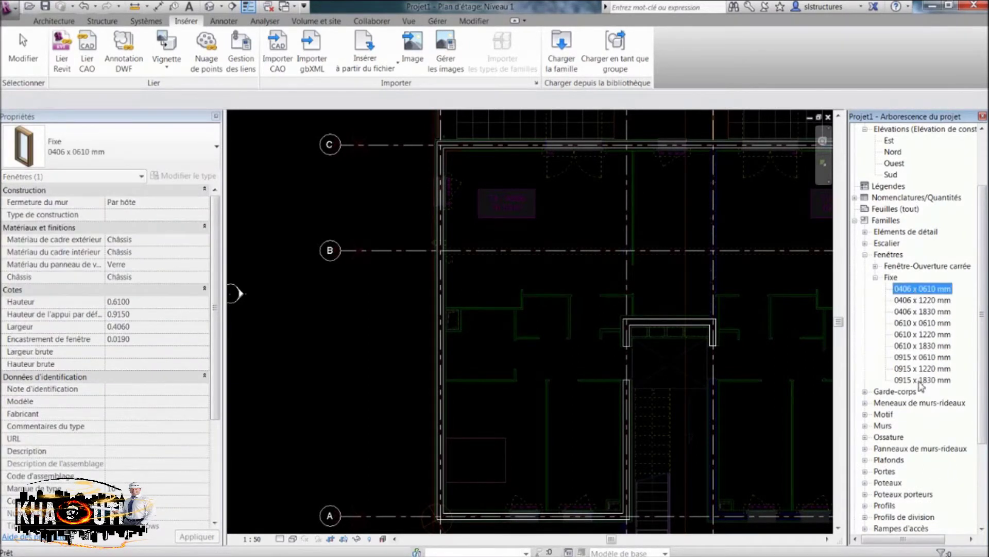
{"action": "left_click", "coordinate": [919, 381], "text": "shift"}
{"action": "right_click", "coordinate": [915, 326]}
{"action": "left_click", "coordinate": [919, 335]}
{"action": "right_click", "coordinate": [902, 281]}
{"action": "left_click", "coordinate": [892, 325]}
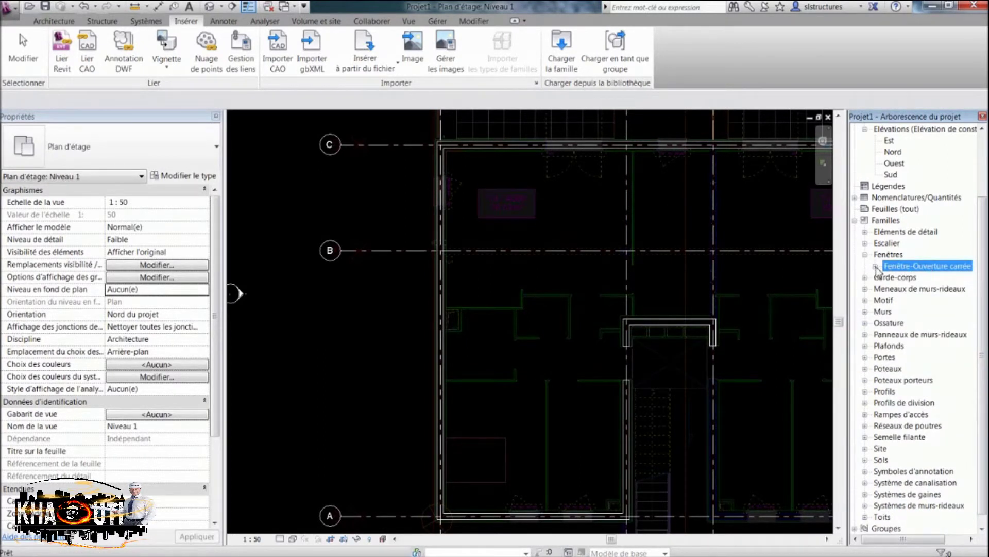
Delete every type of the Fenêtre-Ouverture carrée family except 0900 x 1800 mm
{"action": "left_click", "coordinate": [875, 266]}
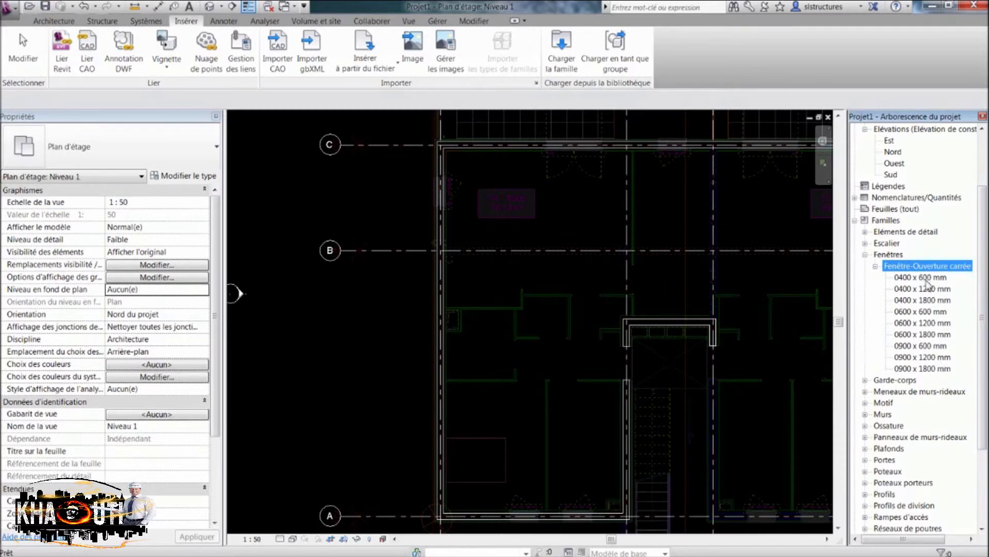
{"action": "left_click", "coordinate": [926, 278]}
{"action": "left_click", "coordinate": [929, 358], "text": "shift"}
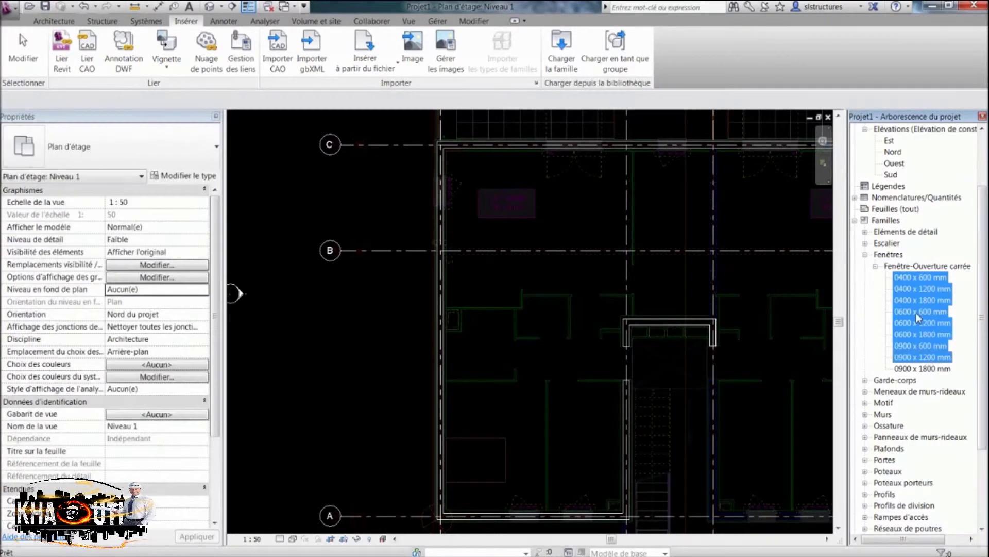
{"action": "right_click", "coordinate": [920, 314]}
{"action": "left_click", "coordinate": [912, 321]}
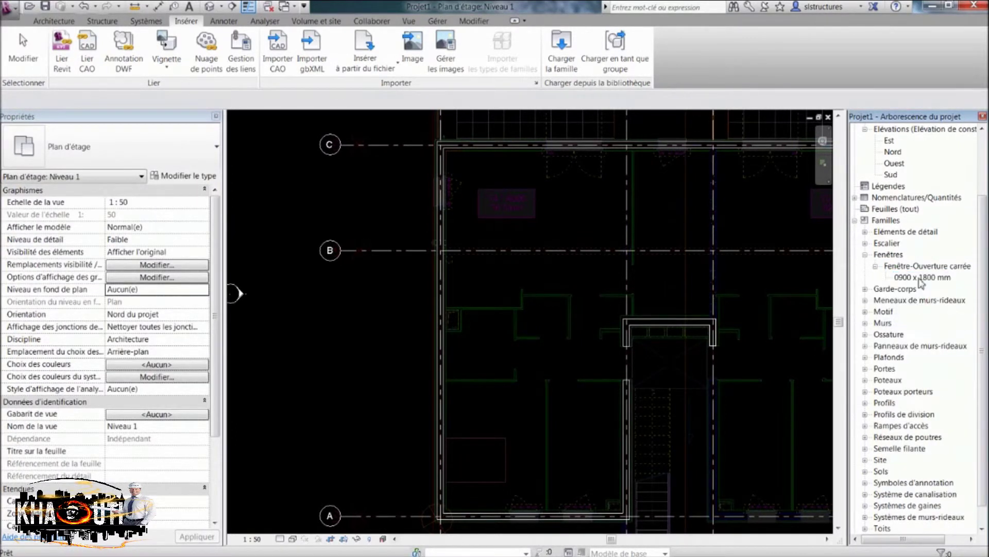
Start the Window command with the Fenêtre-Ouverture carrée 0900 x 1800 mm type and check the list of available types
{"action": "left_click", "coordinate": [922, 278]}
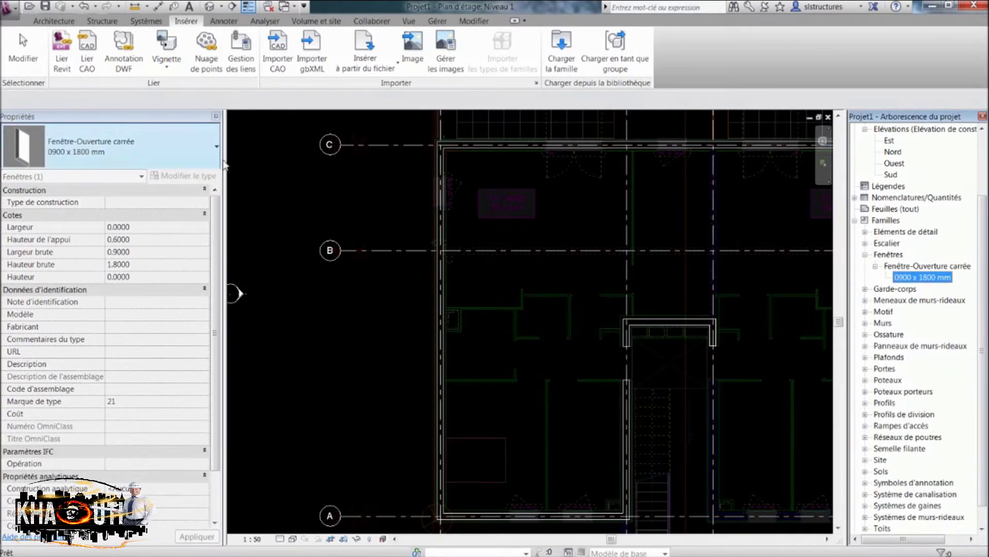
{"action": "left_click", "coordinate": [284, 178]}
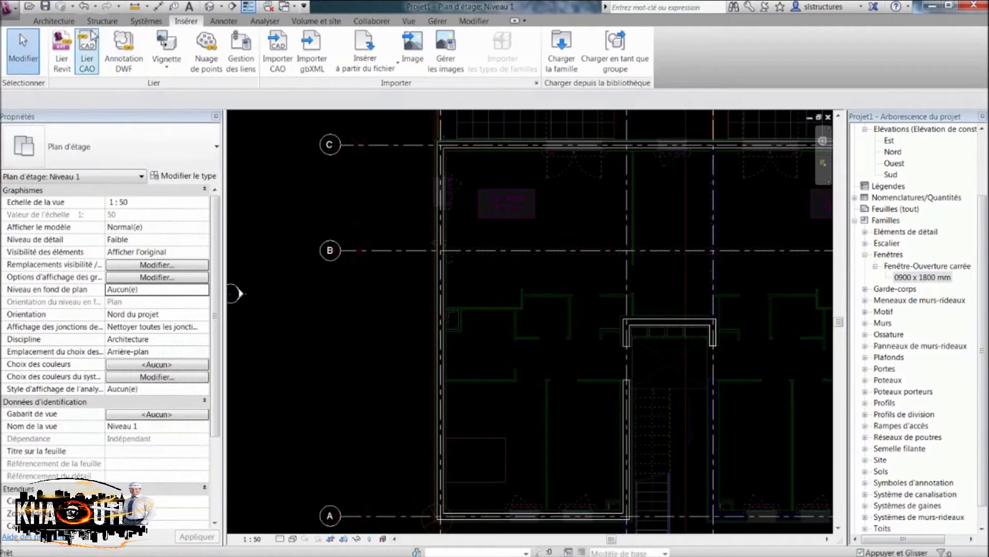
{"action": "left_click", "coordinate": [54, 21]}
{"action": "left_click", "coordinate": [129, 36]}
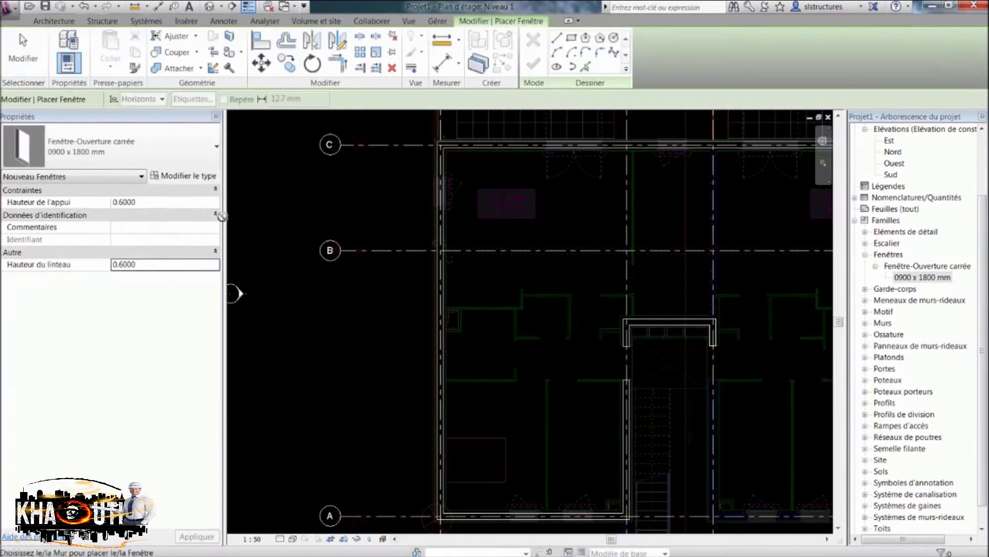
{"action": "left_click", "coordinate": [168, 158]}
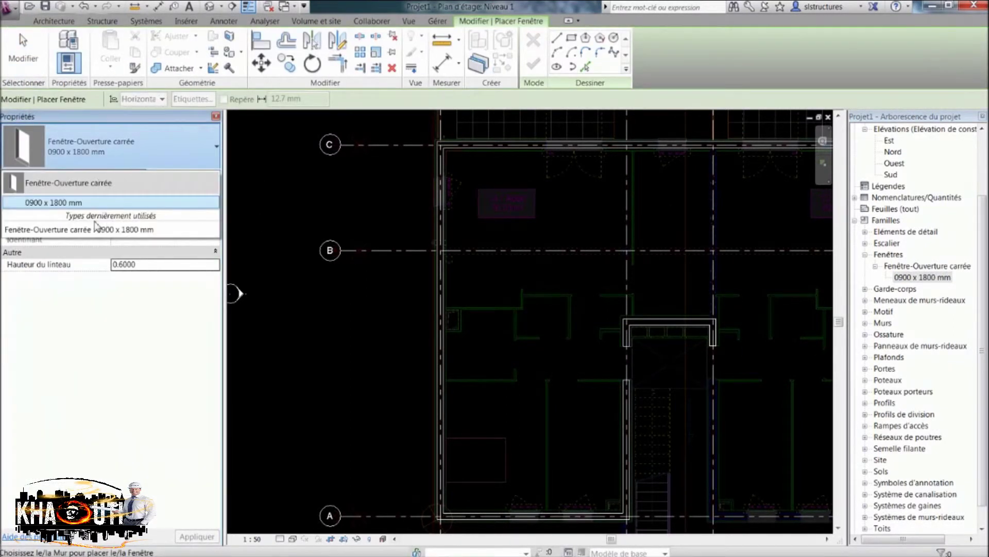
{"action": "left_click", "coordinate": [123, 164]}
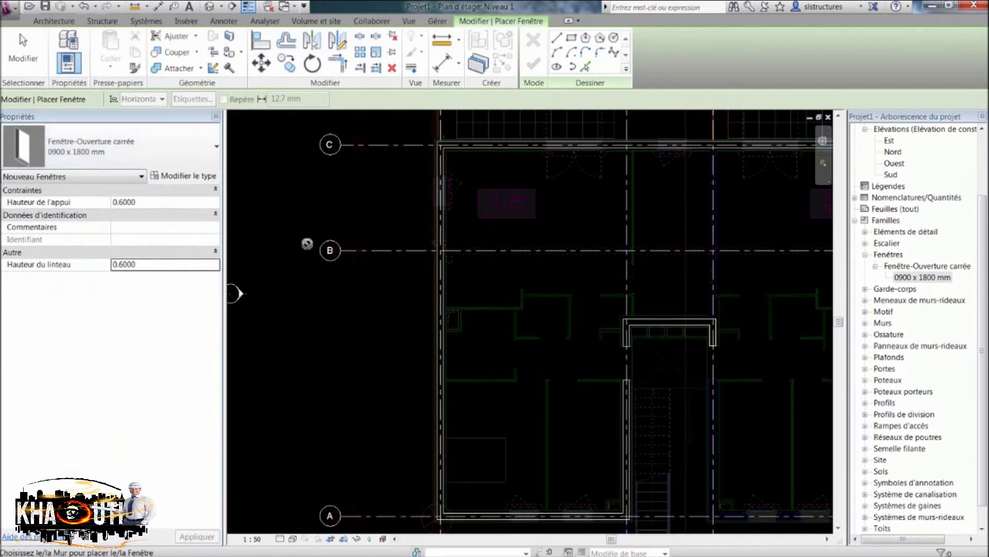
Rename the Fenêtre-Ouverture carrée window type 0900 x 1800 mm to 103x210ht
{"action": "left_click", "coordinate": [191, 176]}
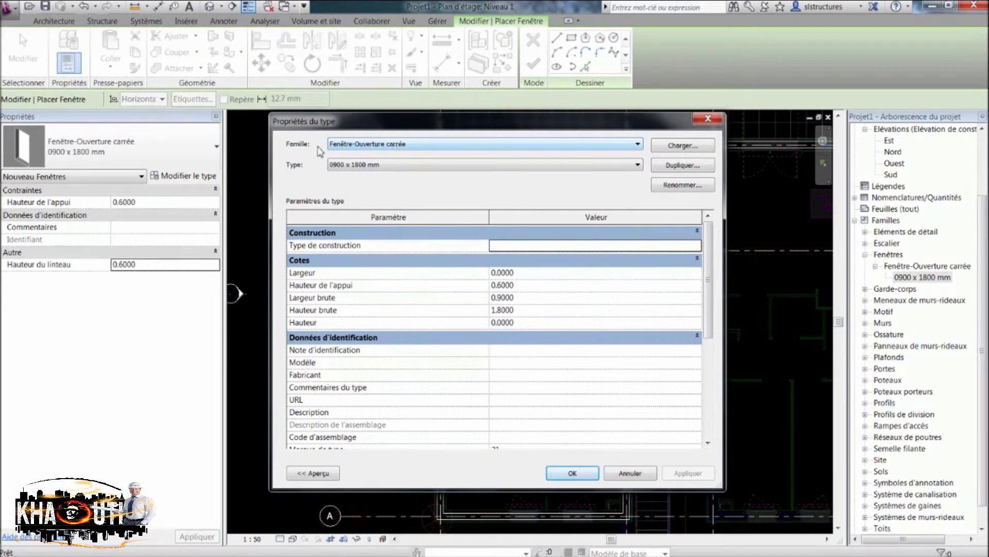
{"action": "left_click", "coordinate": [353, 167]}
{"action": "left_click", "coordinate": [355, 167]}
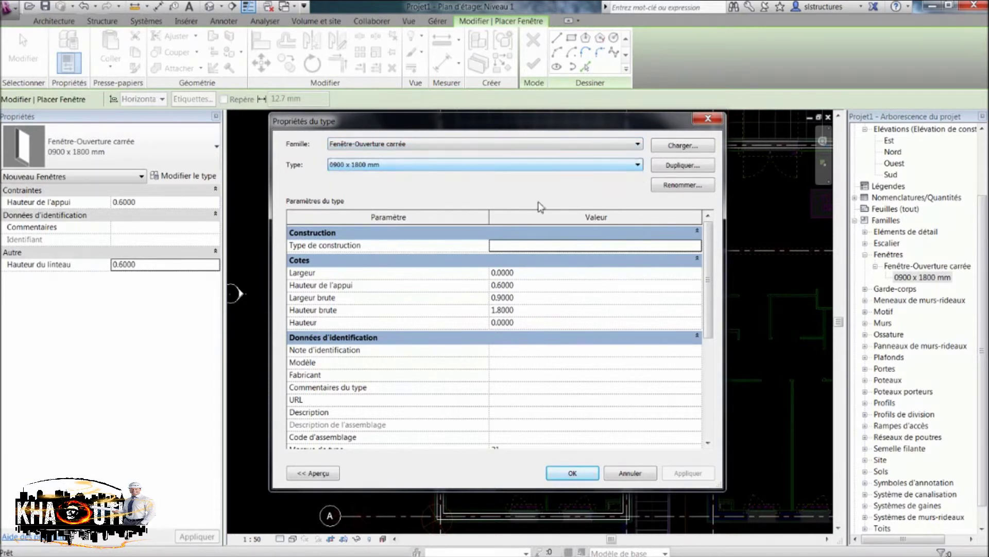
{"action": "left_click", "coordinate": [683, 187]}
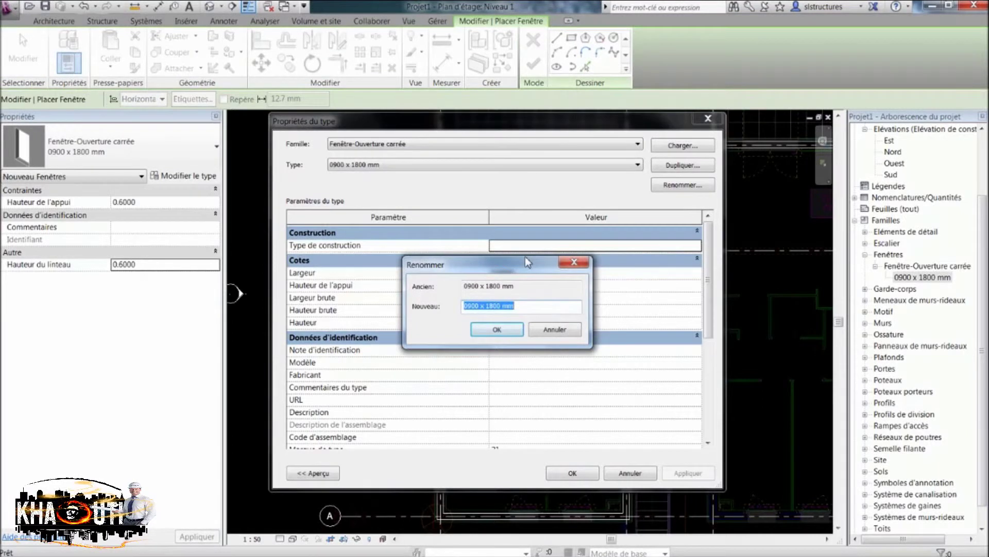
{"action": "type", "text": "103x210ht"}
{"action": "left_click", "coordinate": [500, 334]}
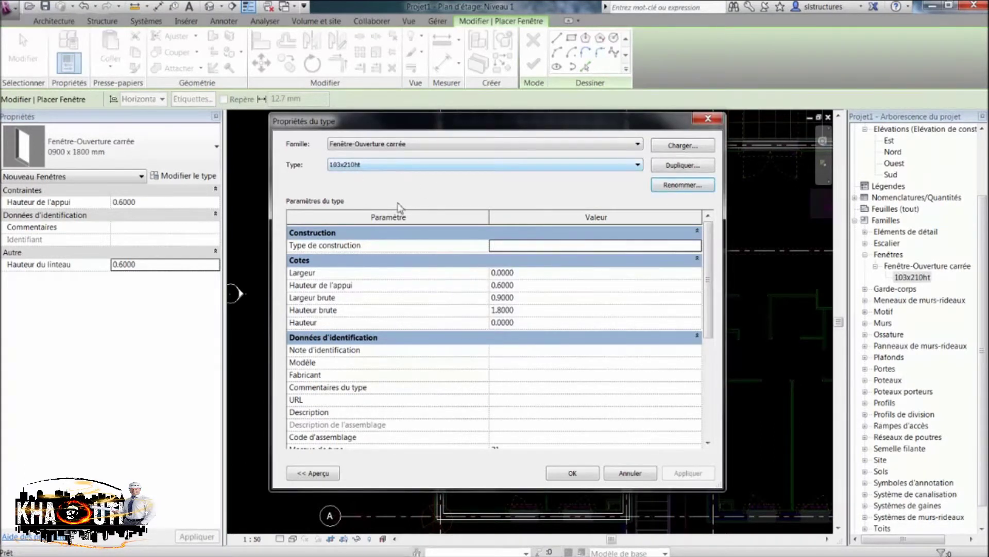
Set the 103x210ht type's Hauteur de l'appui to 0, Largeur brute to 1.03 and Hauteur brute to 2.1
{"action": "left_click", "coordinate": [524, 286]}
{"action": "type", "text": "0"}
{"action": "left_click", "coordinate": [526, 300]}
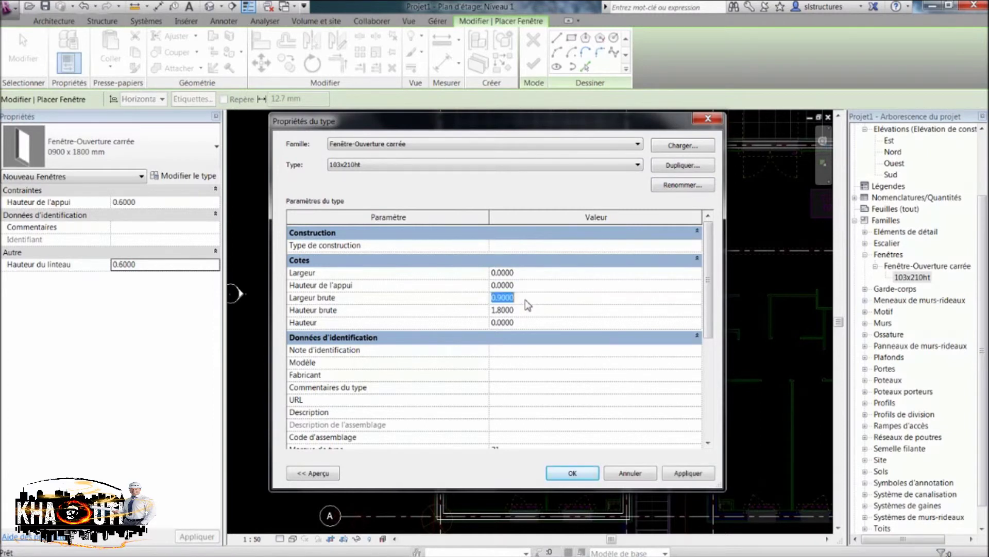
{"action": "type", "text": "1.03"}
{"action": "left_click", "coordinate": [531, 314]}
{"action": "type", "text": "2.1"}
{"action": "left_click", "coordinate": [572, 472]}
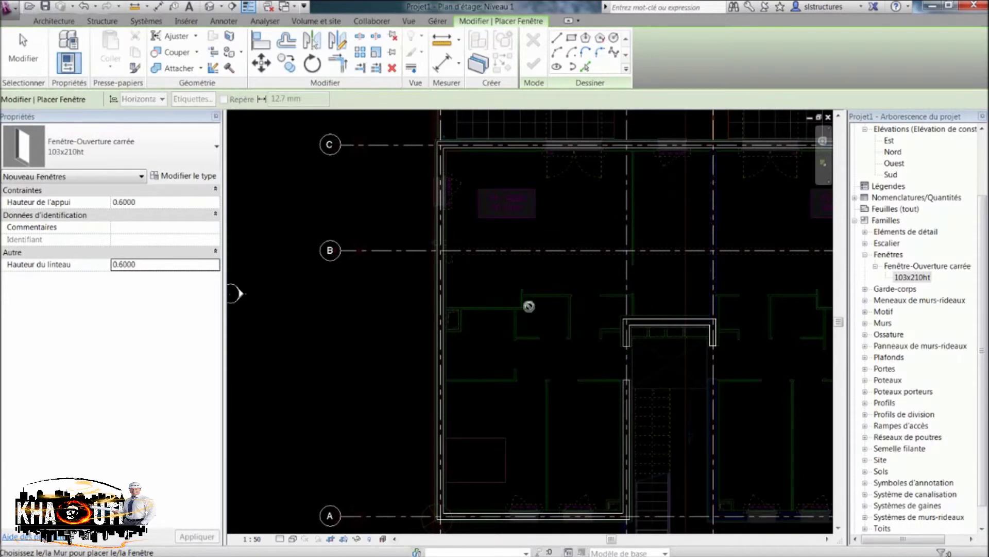
Place a 103x210ht window in the west wall over the opening drawn beside the T4 / A006 label
{"action": "scroll", "coordinate": [462, 296], "scroll_direction": "up", "scroll_amount": 2}
{"action": "scroll", "coordinate": [462, 295], "scroll_direction": "up", "scroll_amount": 2}
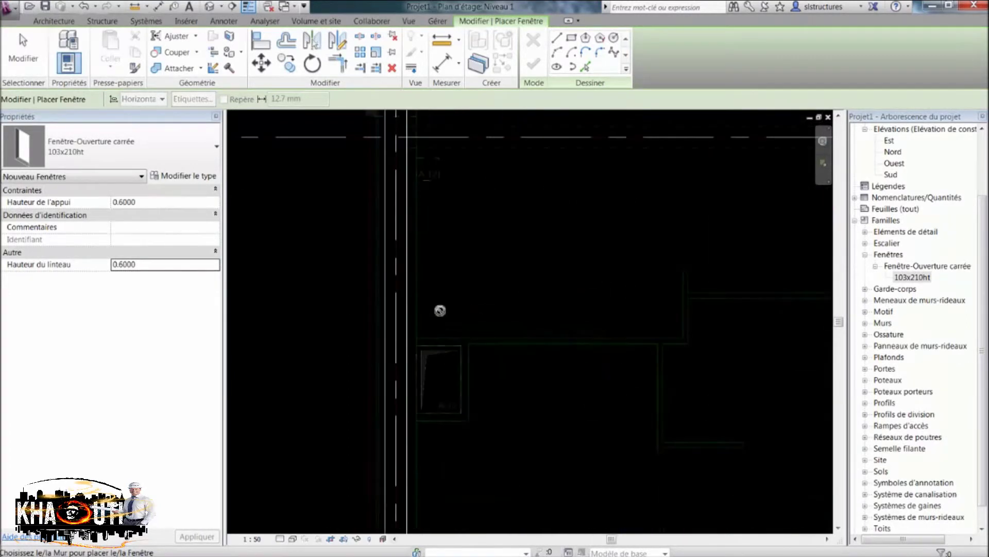
{"action": "scroll", "coordinate": [421, 244], "scroll_direction": "down", "scroll_amount": 3}
{"action": "middle_click_drag", "start_coordinate": [428, 240], "coordinate": [428, 376]}
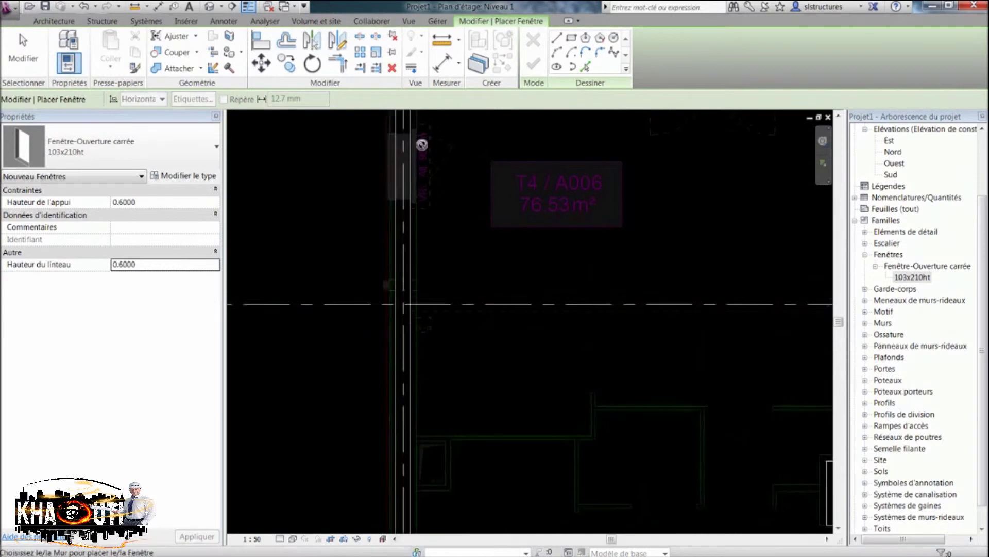
{"action": "middle_click_drag", "start_coordinate": [422, 147], "coordinate": [429, 255]}
{"action": "scroll", "coordinate": [419, 267], "scroll_direction": "up", "scroll_amount": 4}
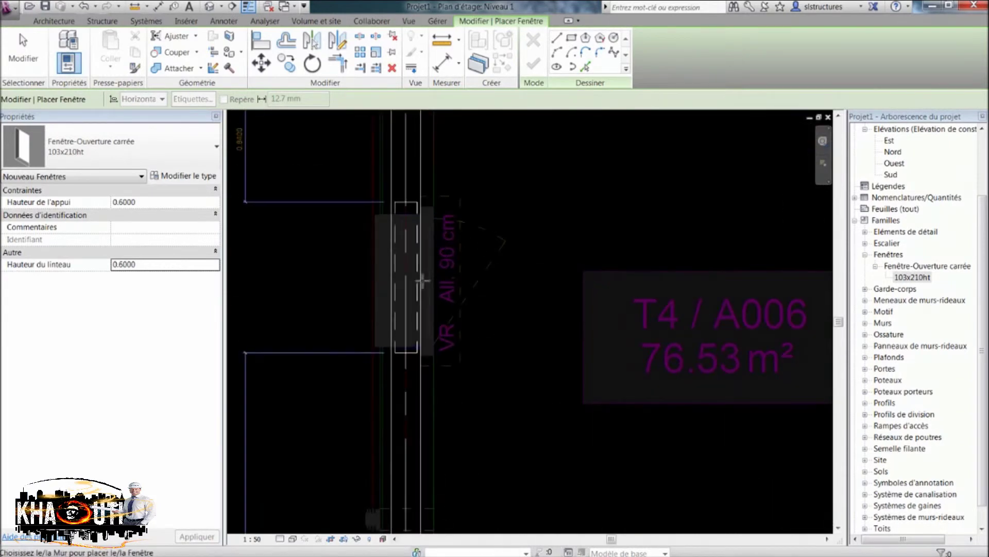
{"action": "scroll", "coordinate": [423, 284], "scroll_direction": "down", "scroll_amount": 2}
{"action": "middle_click_drag", "start_coordinate": [424, 282], "coordinate": [421, 230]}
{"action": "scroll", "coordinate": [421, 213], "scroll_direction": "up", "scroll_amount": 2}
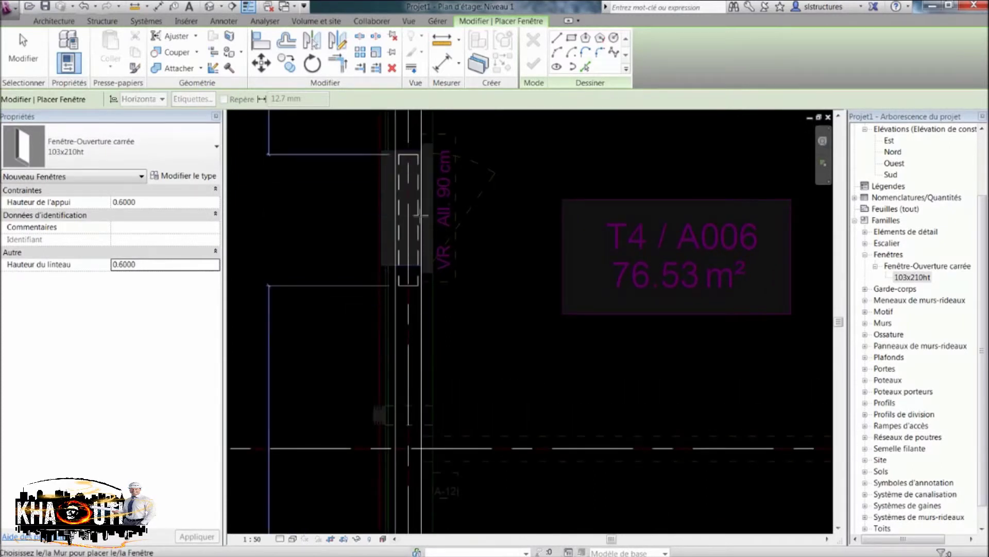
{"action": "left_click", "coordinate": [421, 215]}
{"action": "scroll", "coordinate": [443, 257], "scroll_direction": "down", "scroll_amount": 2}
{"action": "middle_click_drag", "start_coordinate": [444, 259], "coordinate": [501, 340]}
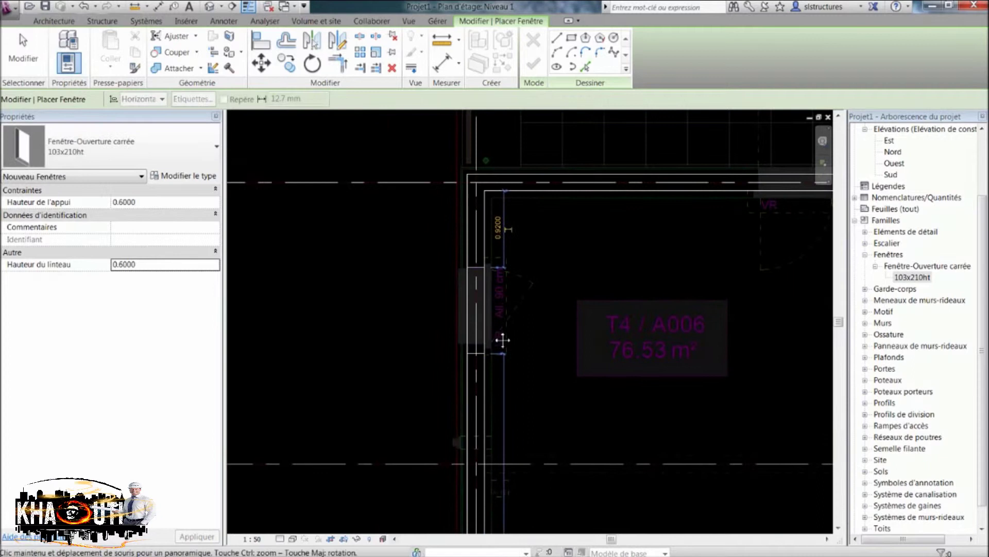
{"action": "key", "text": "Escape"}
{"action": "key", "text": "Escape"}
Set the window's distance from the inner face of the wall on axis C to 0.95 m
{"action": "left_click", "coordinate": [490, 304]}
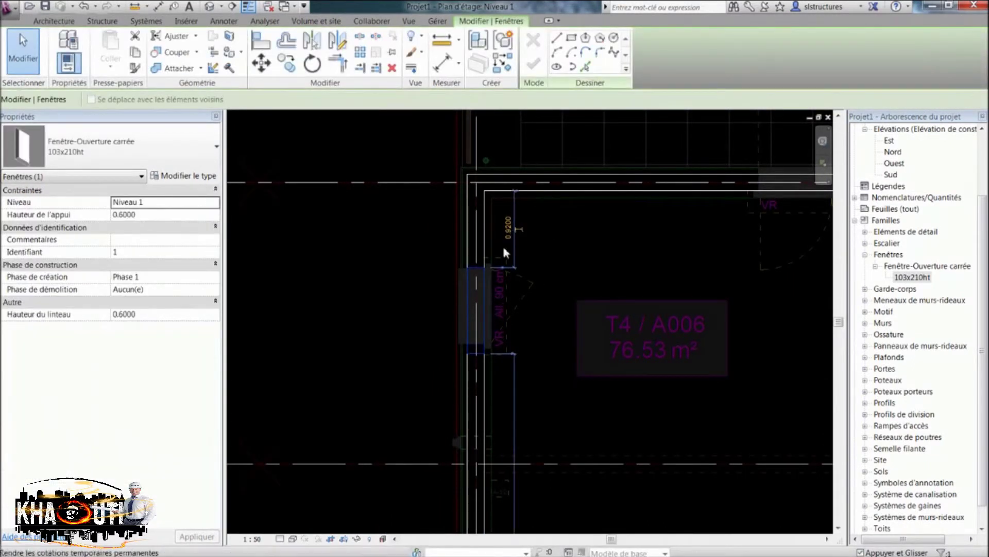
{"action": "scroll", "coordinate": [524, 223], "scroll_direction": "up", "scroll_amount": 1}
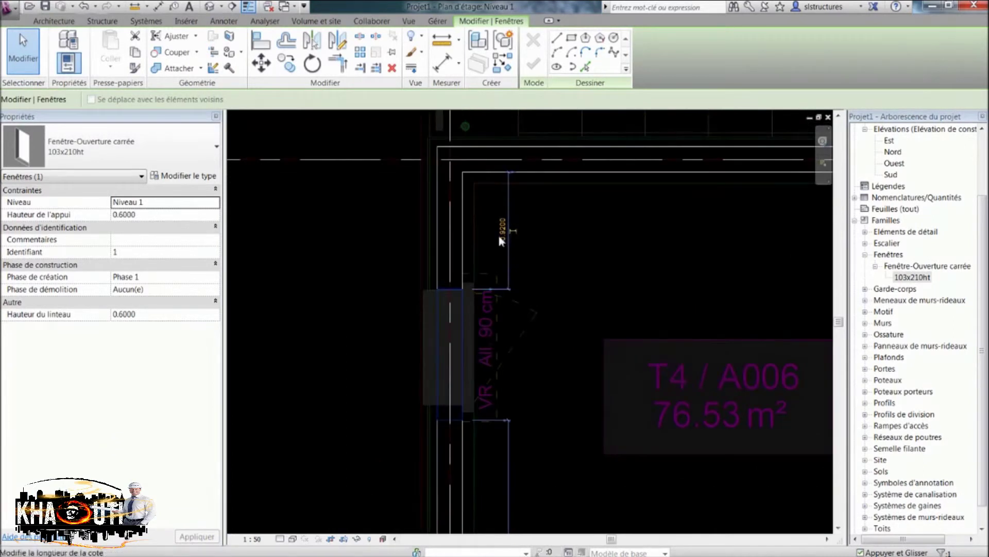
{"action": "left_click", "coordinate": [504, 231]}
{"action": "type", "text": "0.95"}
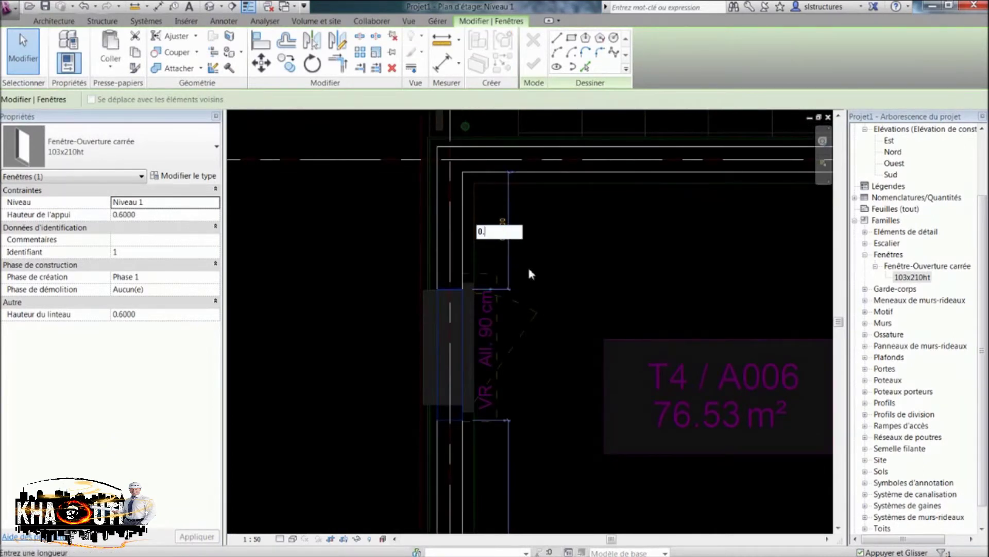
{"action": "key", "text": "Return"}
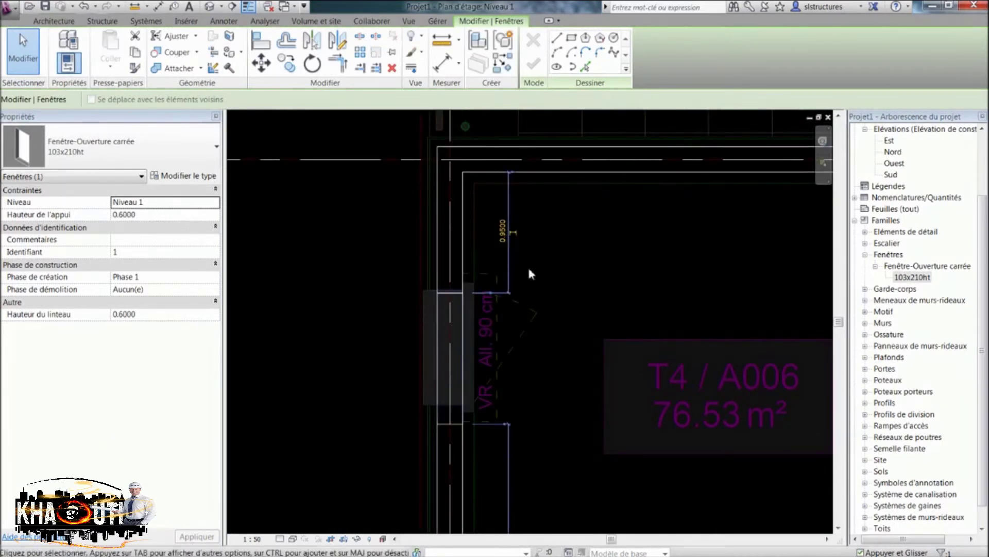
Change the window's distance from the inner face of the axis C wall to 1 m
{"action": "left_click", "coordinate": [502, 237]}
{"action": "type", "text": "1"}
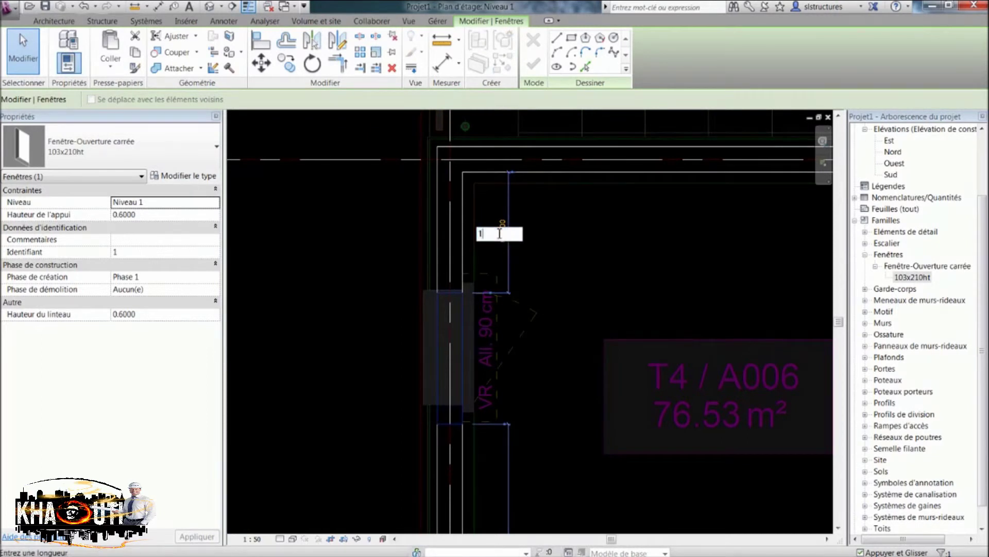
{"action": "key", "text": "Return"}
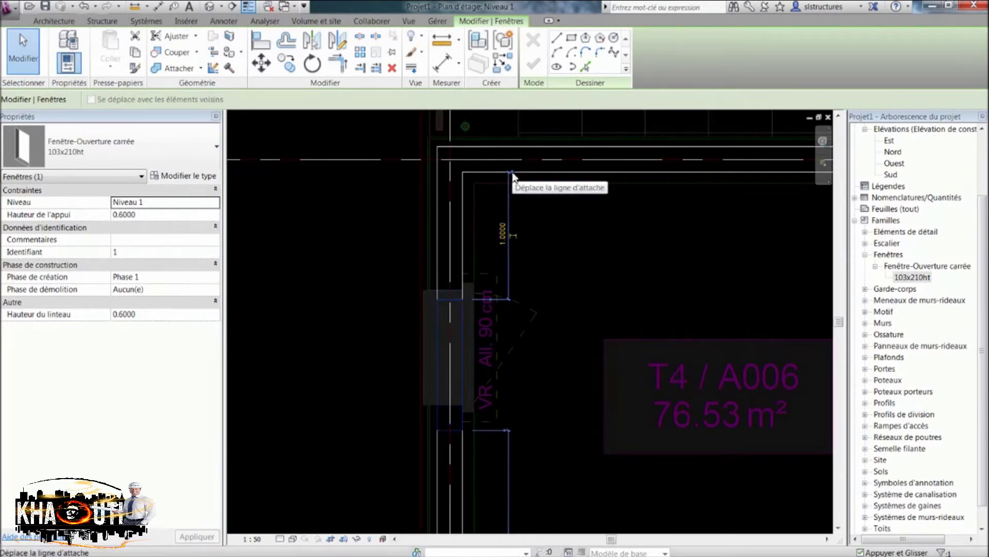
{"action": "left_click", "coordinate": [547, 273]}
{"action": "scroll", "coordinate": [546, 265], "scroll_direction": "down", "scroll_amount": 1}
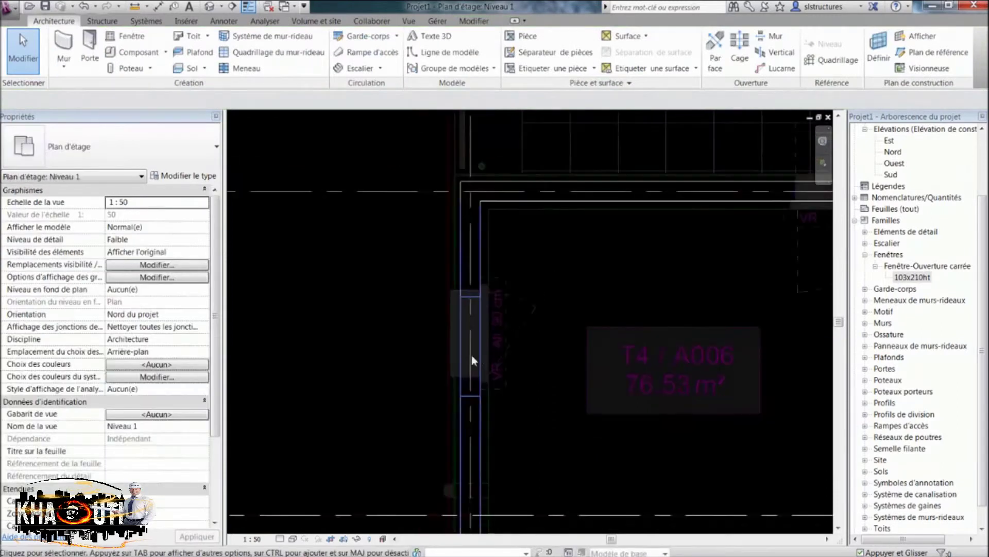
Switch the window's temporary dimension to the outer face of the axis C wall and set it to 1.5 m
{"action": "left_click", "coordinate": [478, 346]}
{"action": "left_click", "coordinate": [292, 479]}
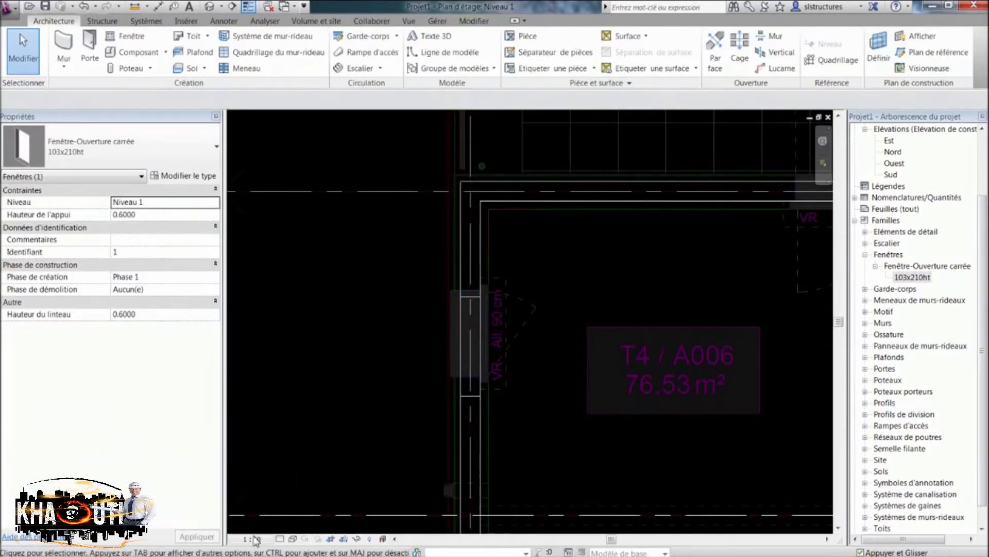
{"action": "left_click", "coordinate": [478, 304]}
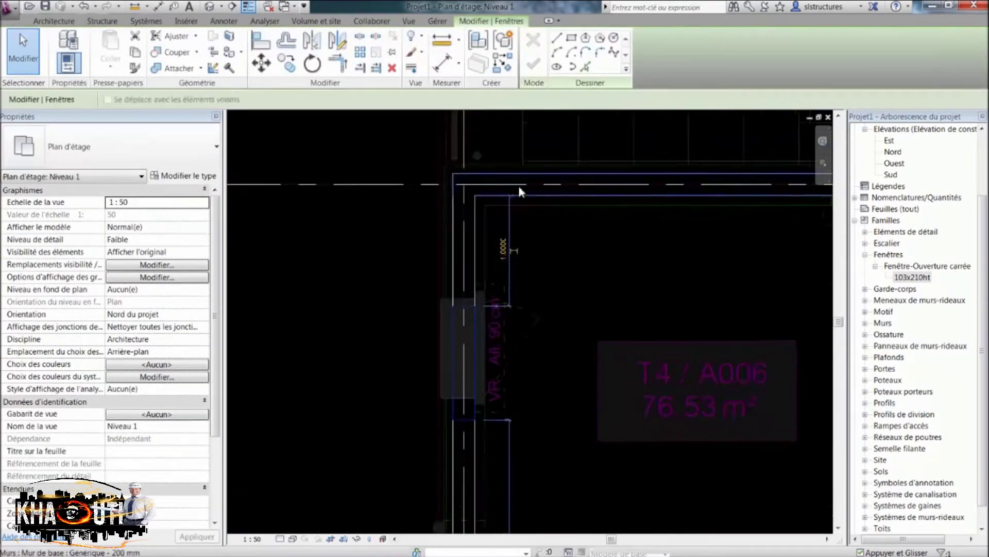
{"action": "scroll", "coordinate": [511, 193], "scroll_direction": "up", "scroll_amount": 3}
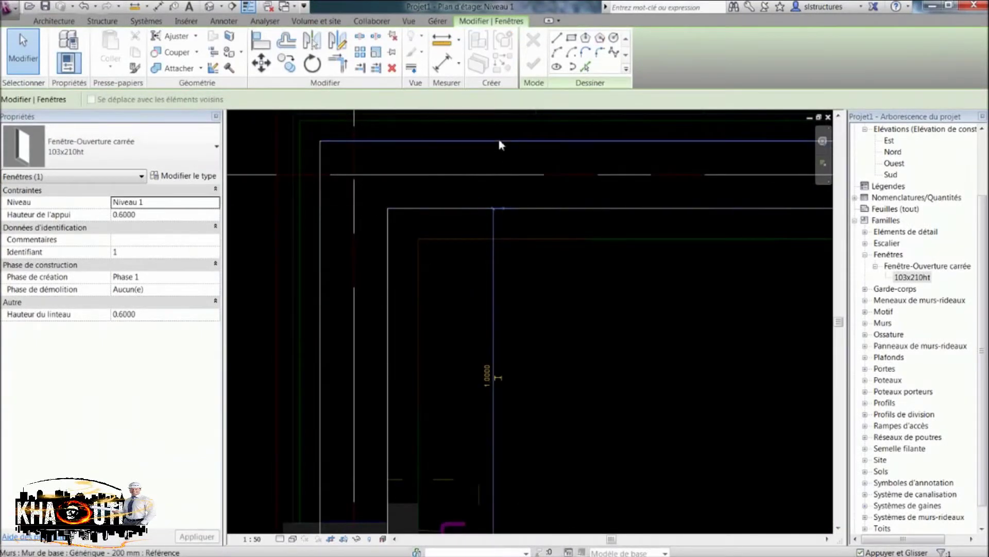
{"action": "scroll", "coordinate": [479, 258], "scroll_direction": "down", "scroll_amount": 2}
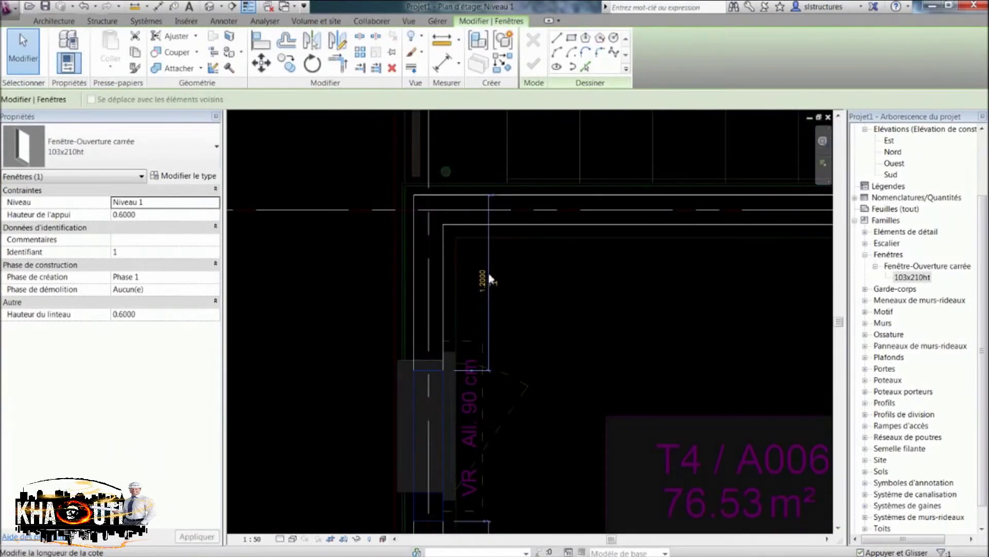
{"action": "left_click", "coordinate": [483, 274]}
{"action": "type", "text": "1"}
{"action": "key", "text": "Return"}
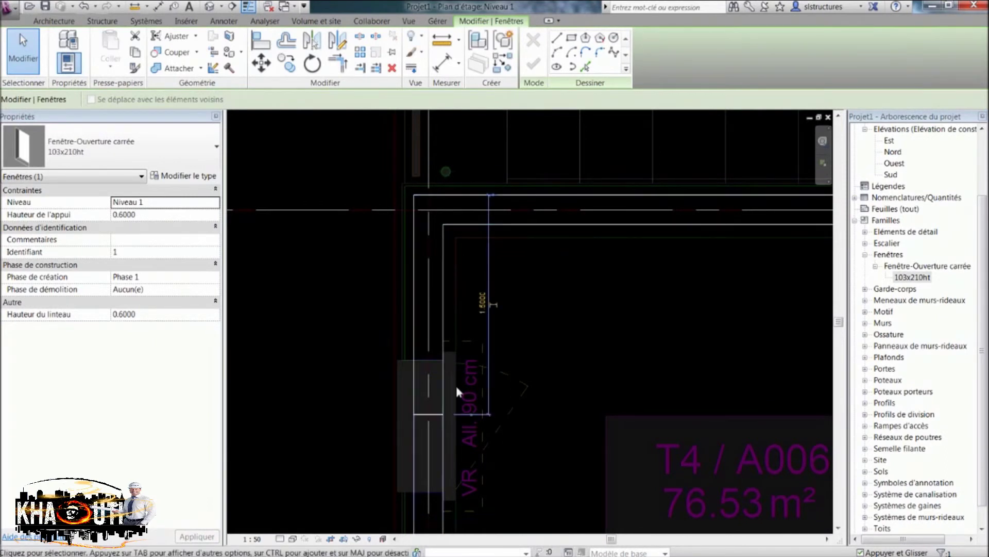
{"action": "scroll", "coordinate": [456, 385], "scroll_direction": "down", "scroll_amount": 2}
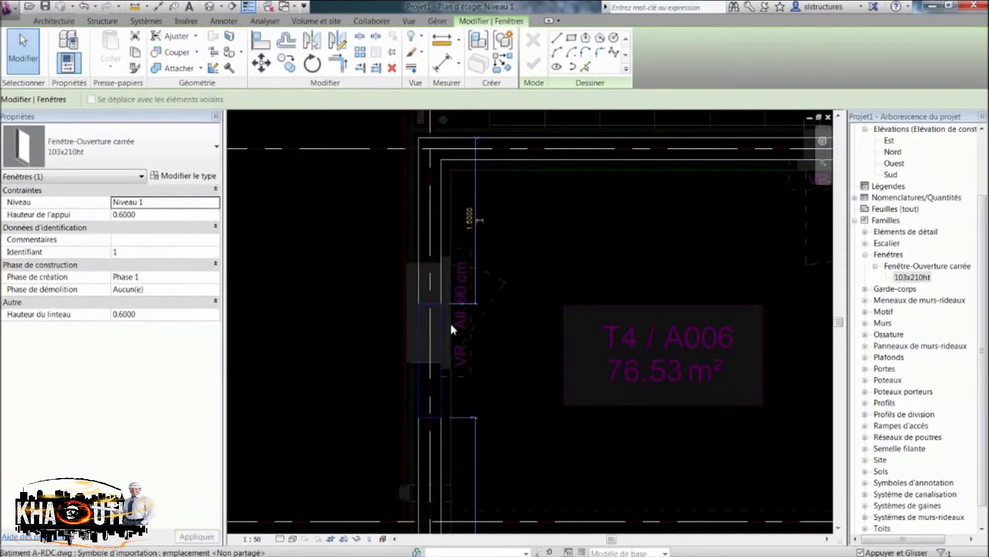
Move the window along the wall so its upper edge aligns with the upper edge of the opening in the imported plan
{"action": "left_click", "coordinate": [491, 354]}
{"action": "scroll", "coordinate": [417, 317], "scroll_direction": "up", "scroll_amount": 2}
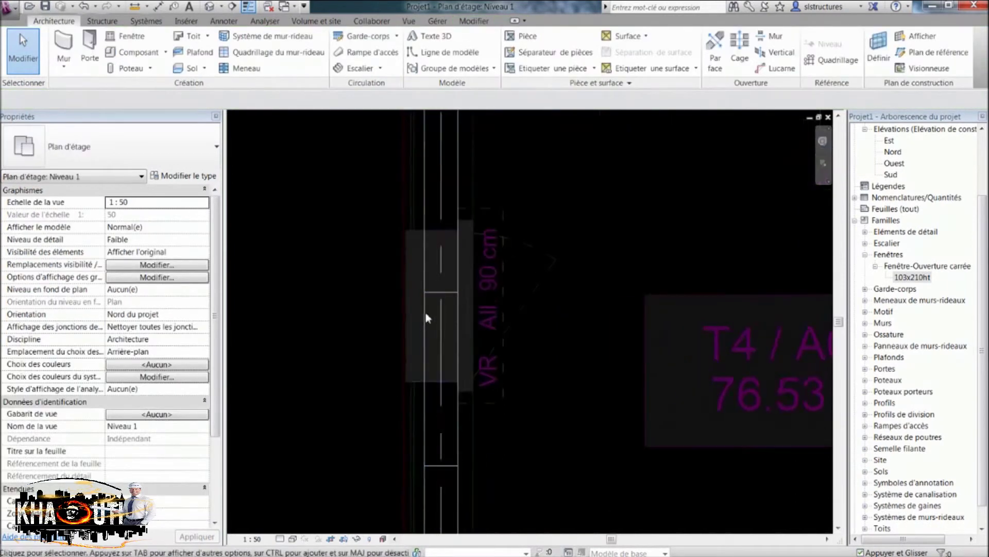
{"action": "left_click", "coordinate": [436, 289]}
{"action": "left_click", "coordinate": [261, 62]}
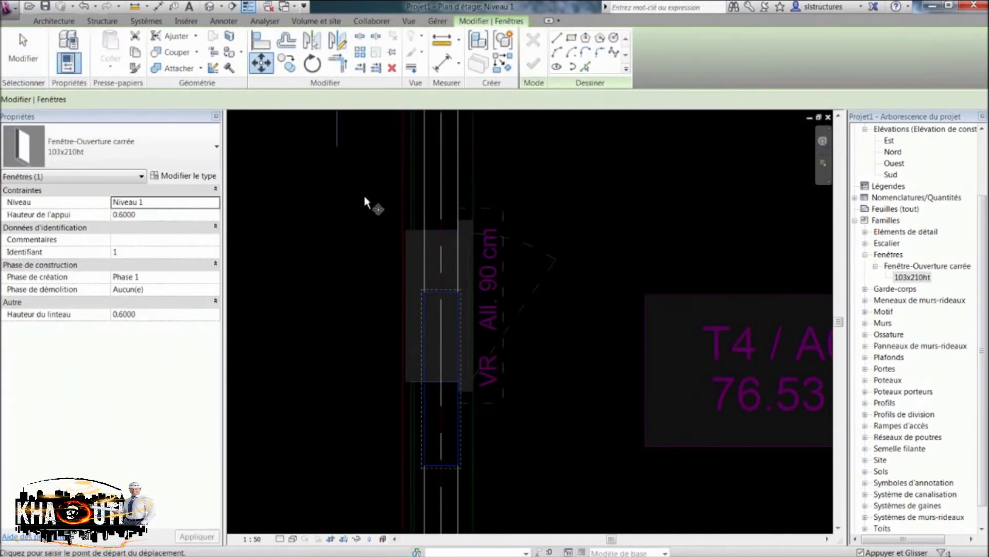
{"action": "left_click", "coordinate": [436, 294]}
{"action": "left_click", "coordinate": [435, 233]}
{"action": "key", "text": "Escape"}
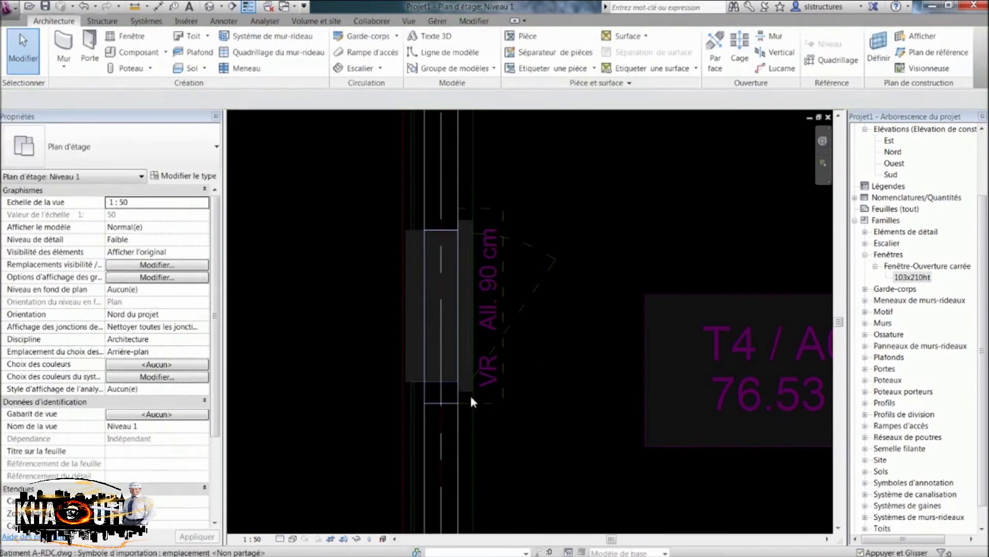
{"action": "scroll", "coordinate": [444, 247], "scroll_direction": "down", "scroll_amount": 2}
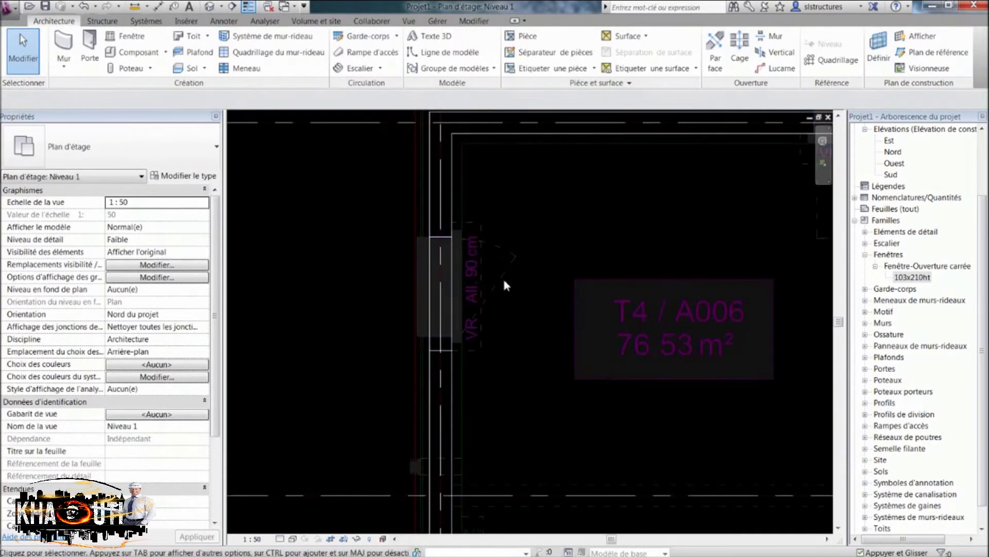
Open the 3D view and examine the window opening from outside the wall
{"action": "left_click", "coordinate": [231, 7]}
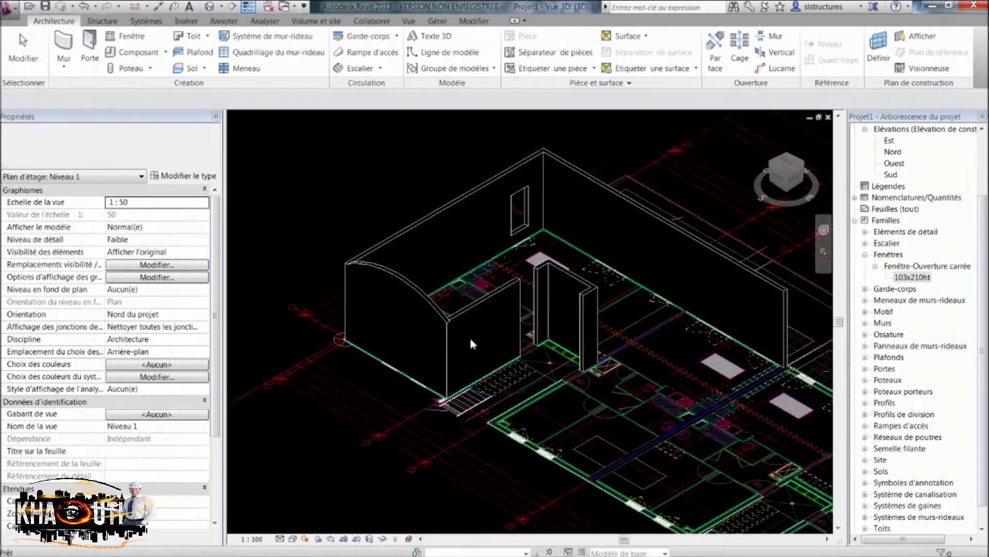
{"action": "left_click", "coordinate": [525, 247]}
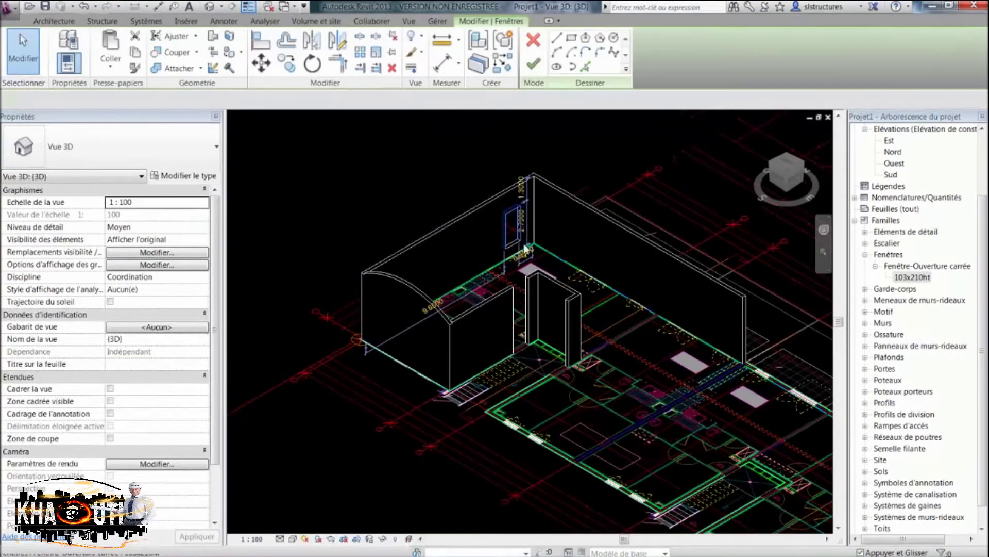
{"action": "middle_click_drag", "start_coordinate": [525, 247], "coordinate": [634, 262], "text": "shift"}
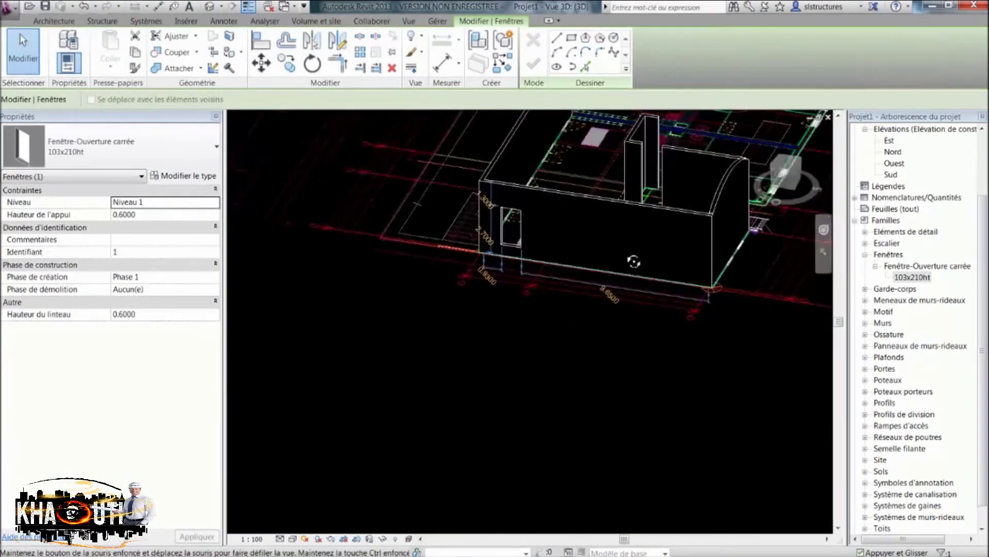
{"action": "scroll", "coordinate": [507, 205], "scroll_direction": "up", "scroll_amount": 5}
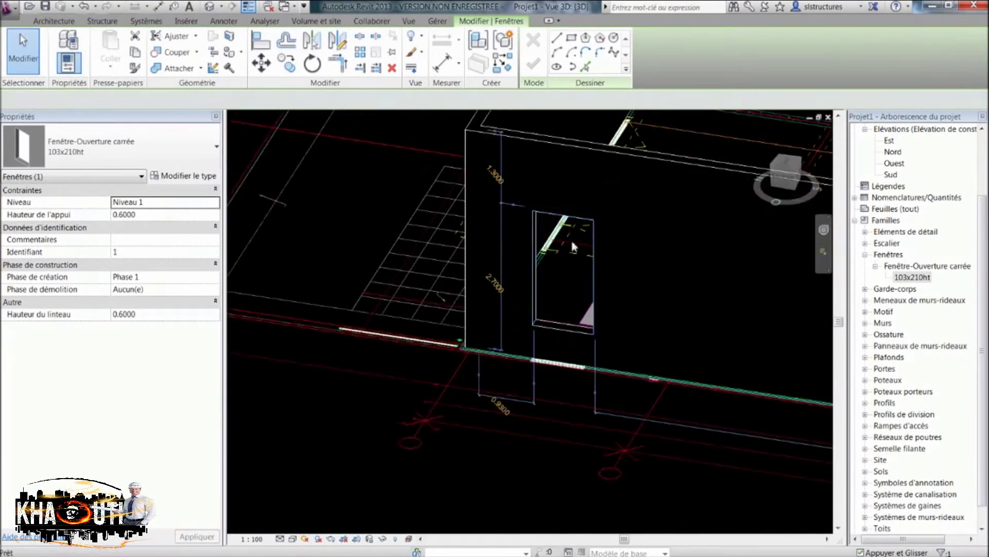
{"action": "key", "text": "Escape"}
{"action": "middle_click_drag", "start_coordinate": [586, 274], "coordinate": [432, 248]}
{"action": "scroll", "coordinate": [430, 250], "scroll_direction": "down", "scroll_amount": 2}
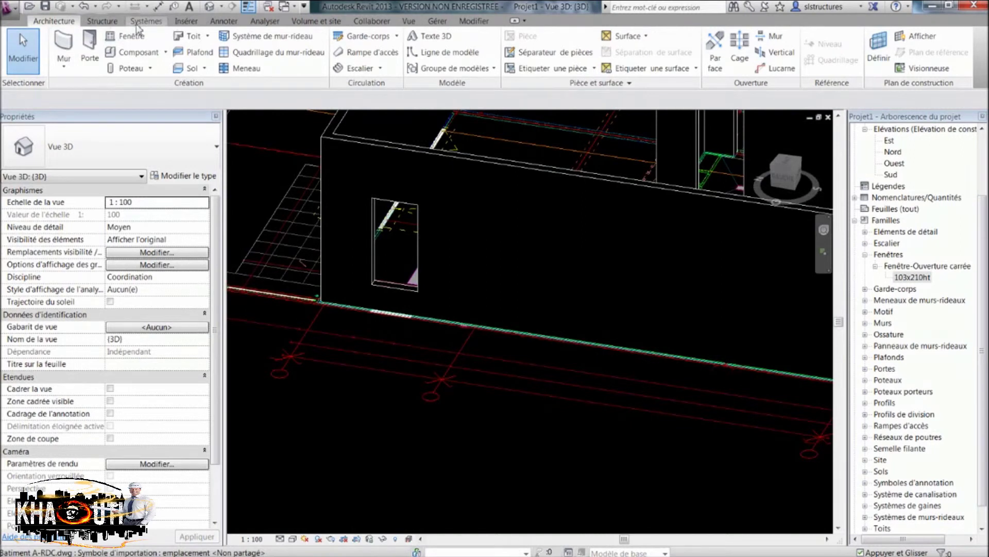
Place a second 103x210ht window in the same wall in the 3D view, about 1.8 m from the first
{"action": "left_click", "coordinate": [123, 36]}
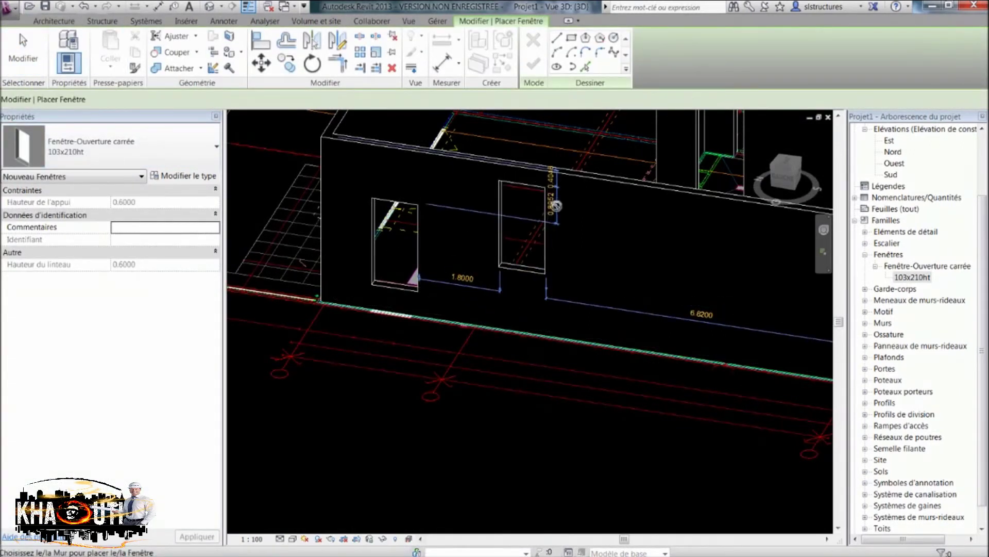
{"action": "left_click", "coordinate": [557, 205]}
{"action": "key", "text": "Escape"}
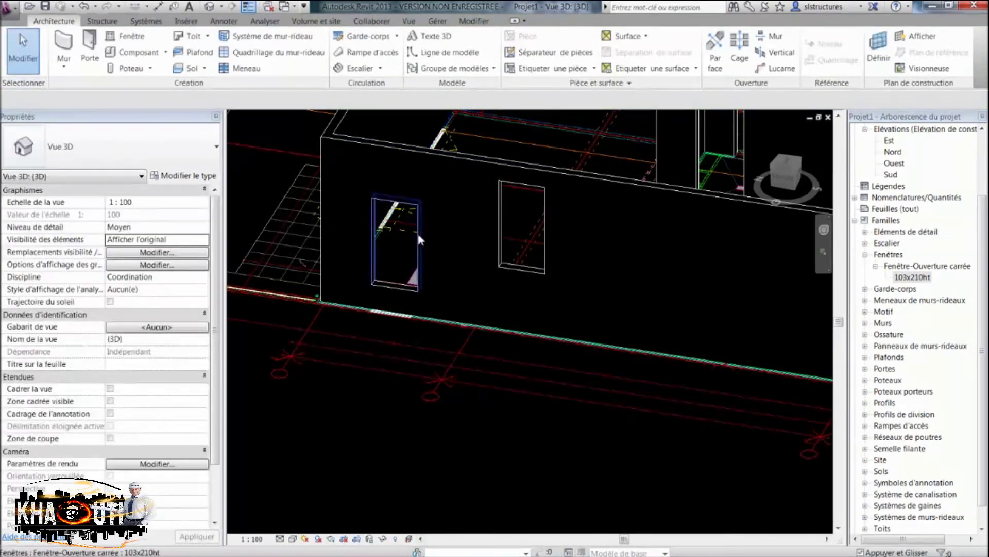
Set the second window's sill height to 0.6 m, the same as the first window in the wall
{"action": "left_click", "coordinate": [381, 237]}
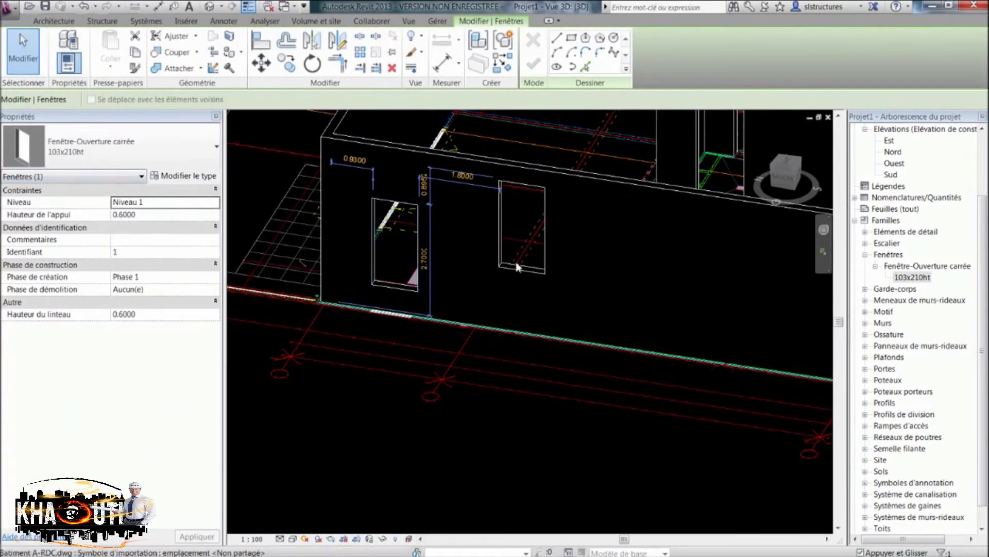
{"action": "key", "text": "Escape"}
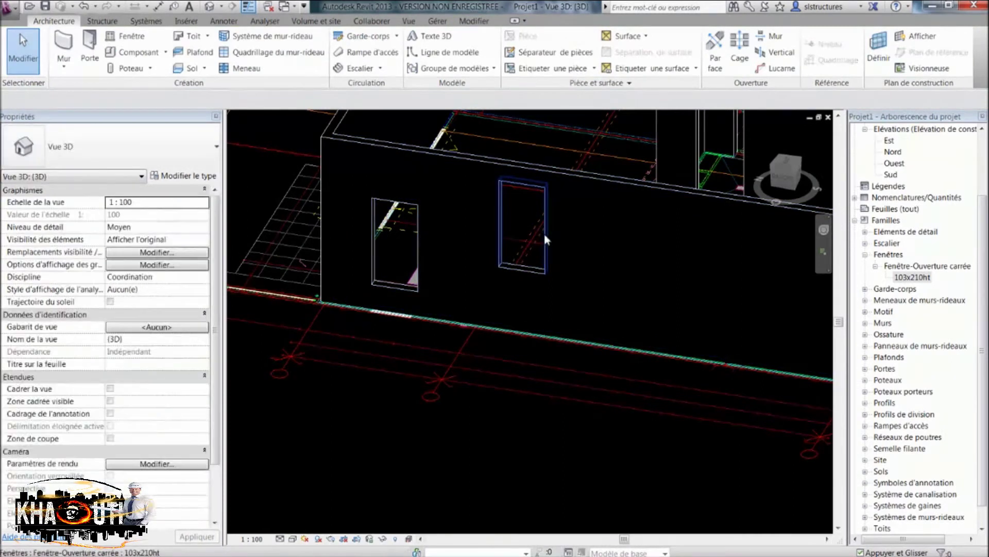
{"action": "left_click", "coordinate": [543, 231]}
{"action": "left_click", "coordinate": [144, 219]}
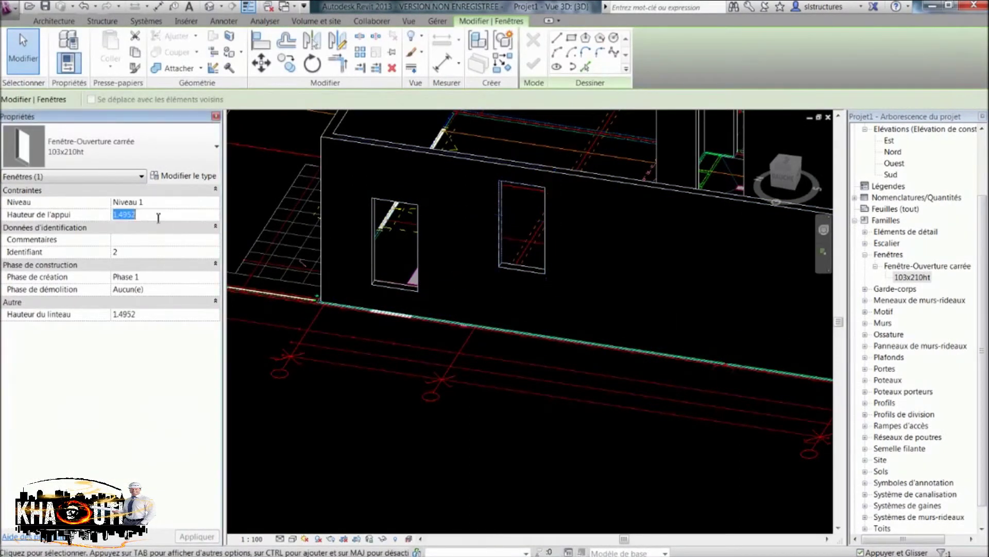
{"action": "double_click", "coordinate": [188, 217]}
{"action": "type", "text": "0.6"}
{"action": "key", "text": "Return"}
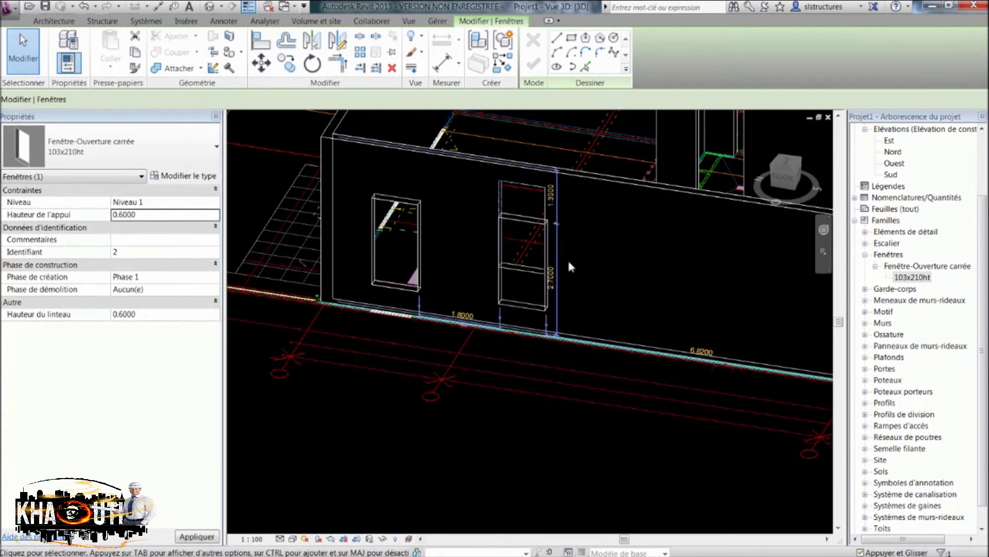
{"action": "left_click", "coordinate": [567, 258]}
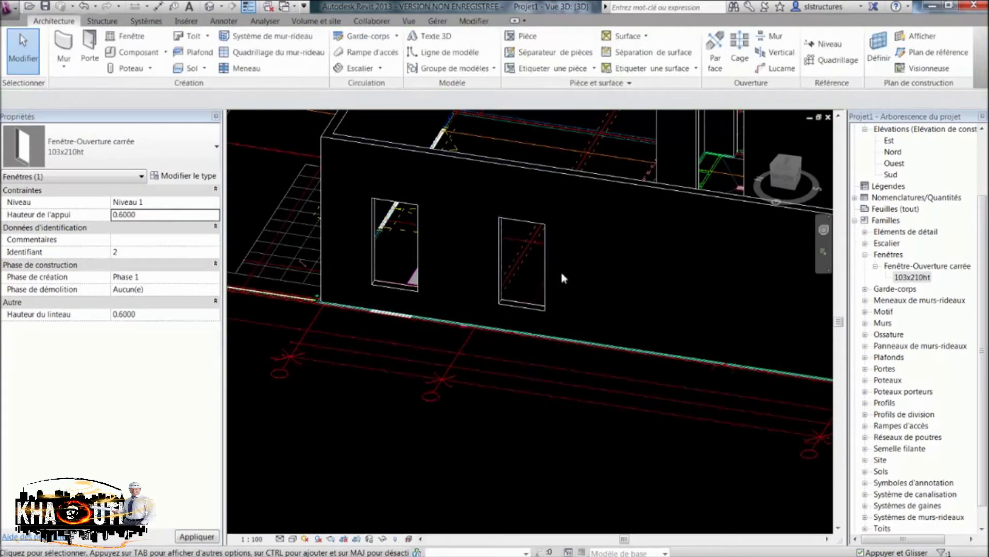
Duplicate the second window's 103x210ht type under the name 203x210ht
{"action": "left_click", "coordinate": [532, 226]}
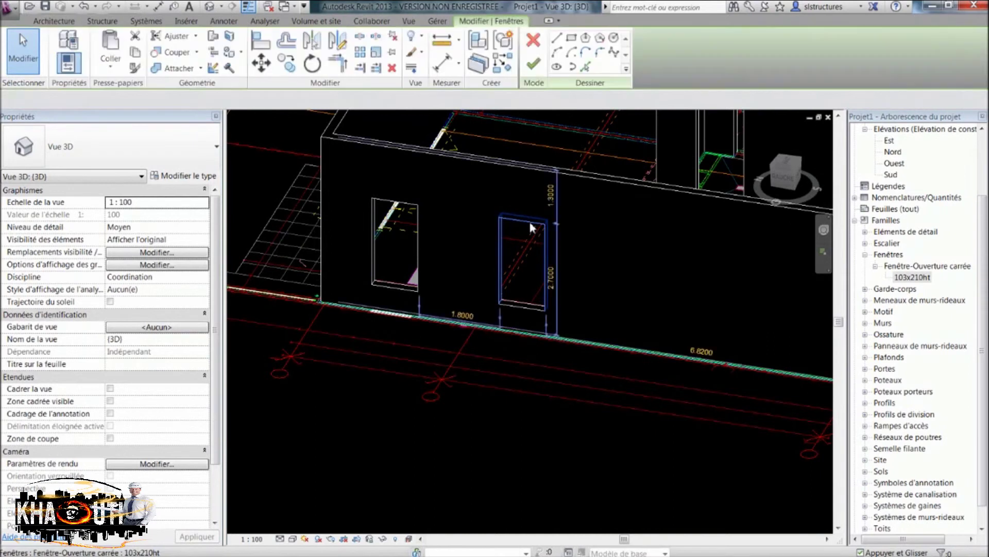
{"action": "left_click", "coordinate": [184, 176]}
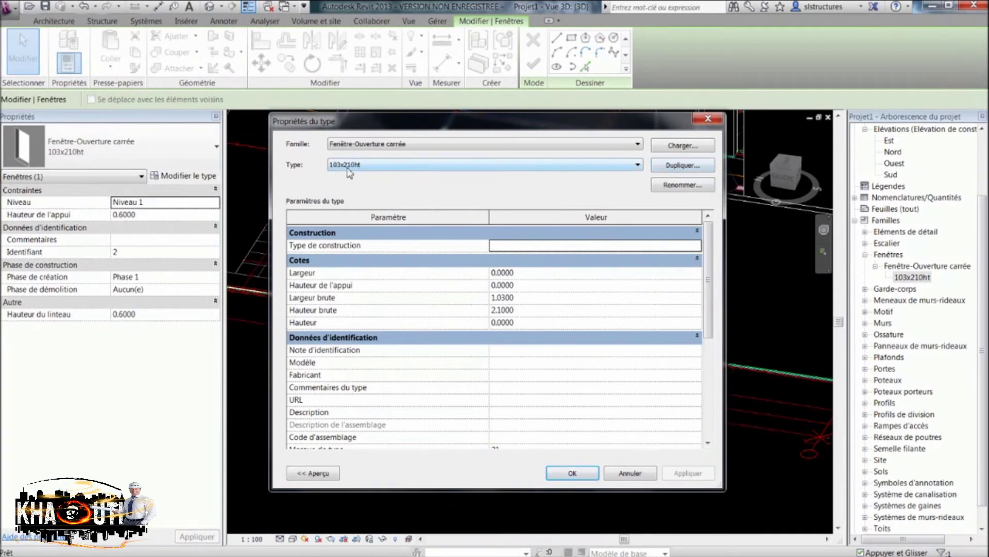
{"action": "left_click", "coordinate": [667, 166]}
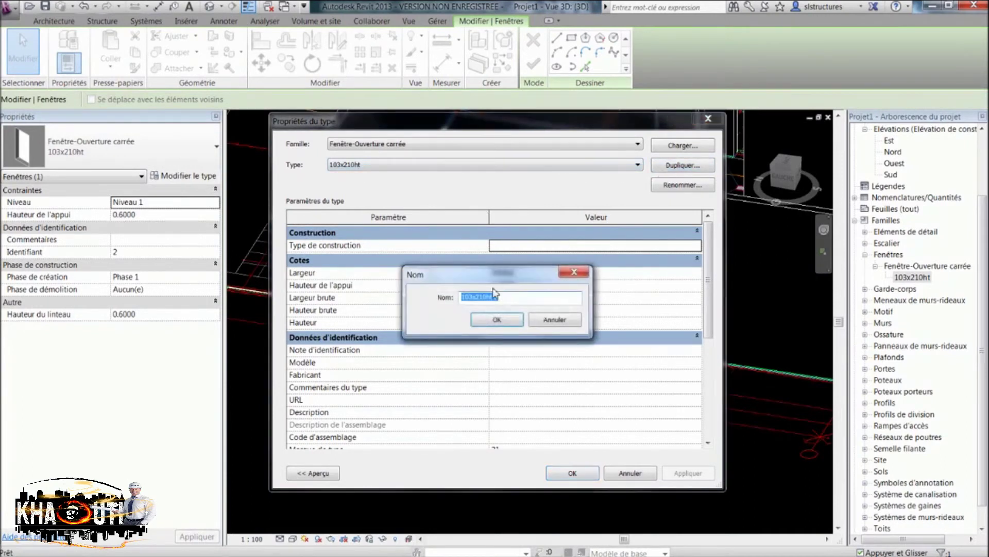
{"action": "left_click", "coordinate": [463, 298]}
{"action": "key", "text": "Delete"}
{"action": "type", "text": "2"}
{"action": "left_click", "coordinate": [499, 319]}
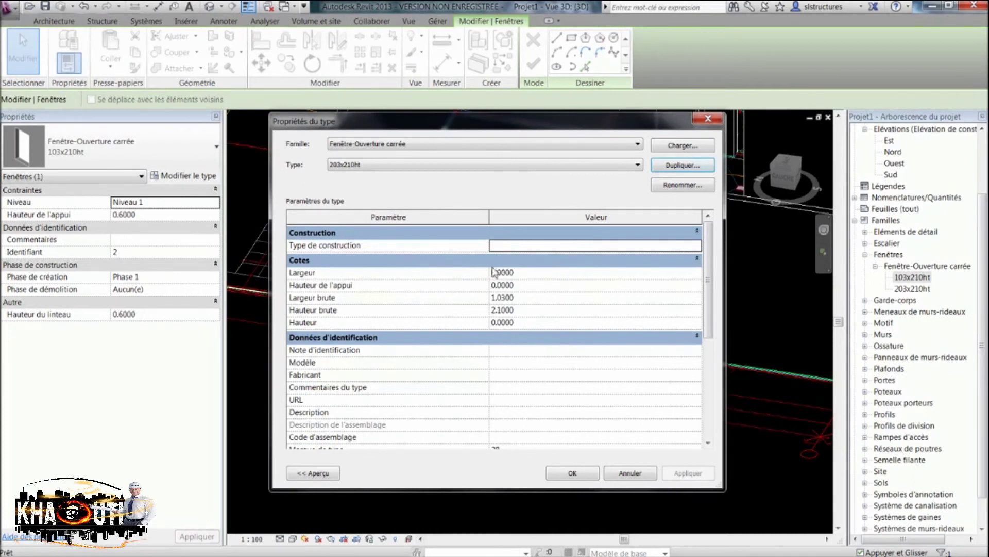
Set the rough width of the 203x210ht type to 2.03 m and apply it to the second window
{"action": "left_click", "coordinate": [527, 299]}
{"action": "type", "text": "2.03"}
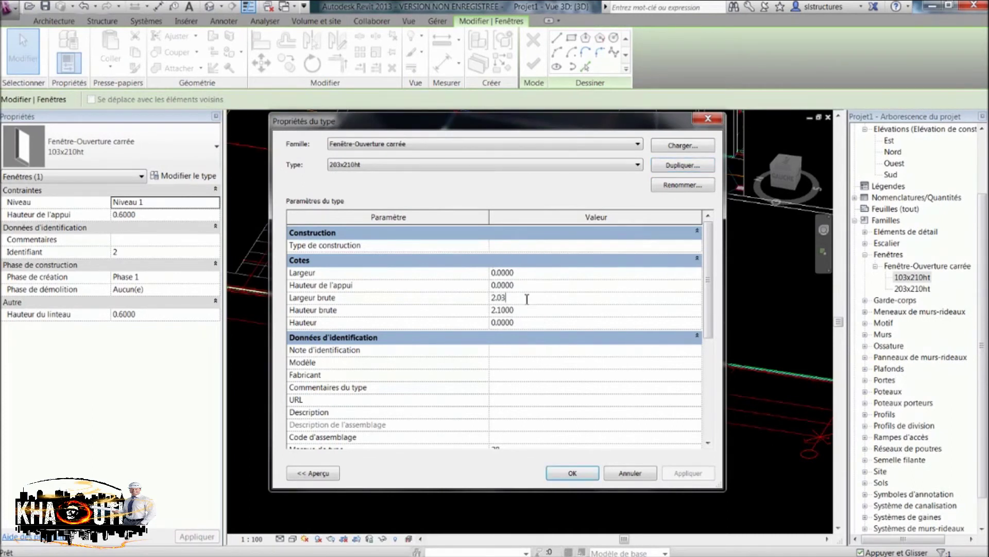
{"action": "left_click", "coordinate": [572, 472]}
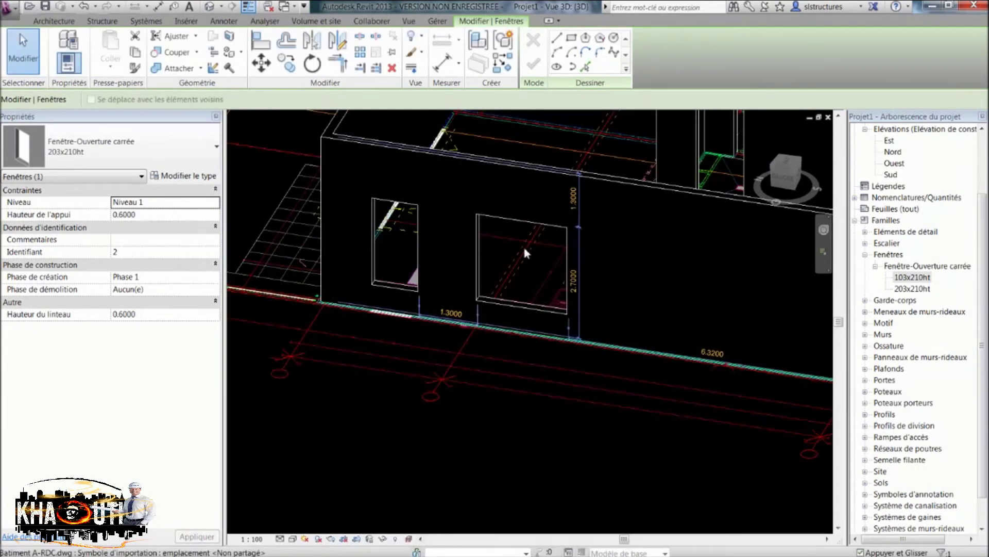
{"action": "key", "text": "Escape"}
Switch the second window from the widened type back to the 103x210ht type
{"action": "left_click", "coordinate": [538, 229]}
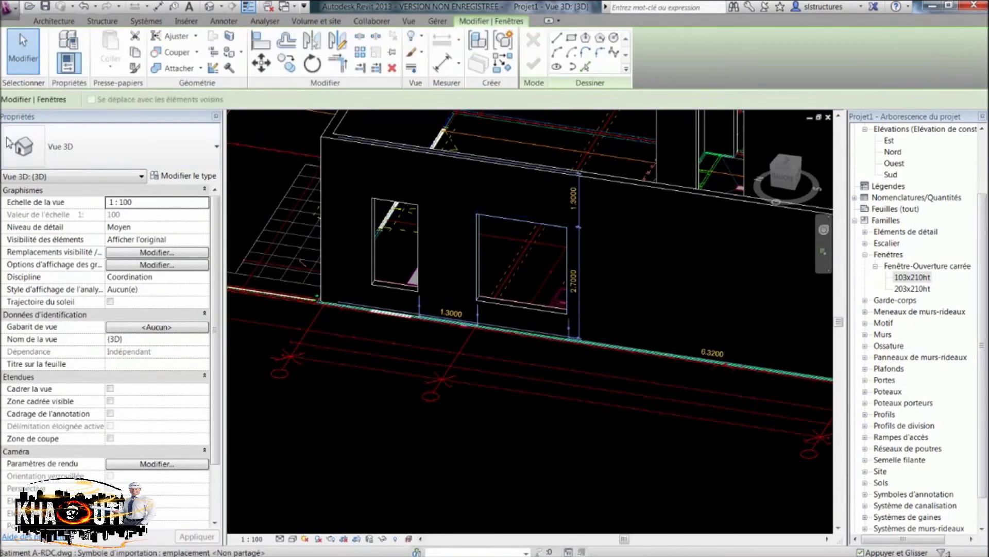
{"action": "left_click", "coordinate": [95, 155]}
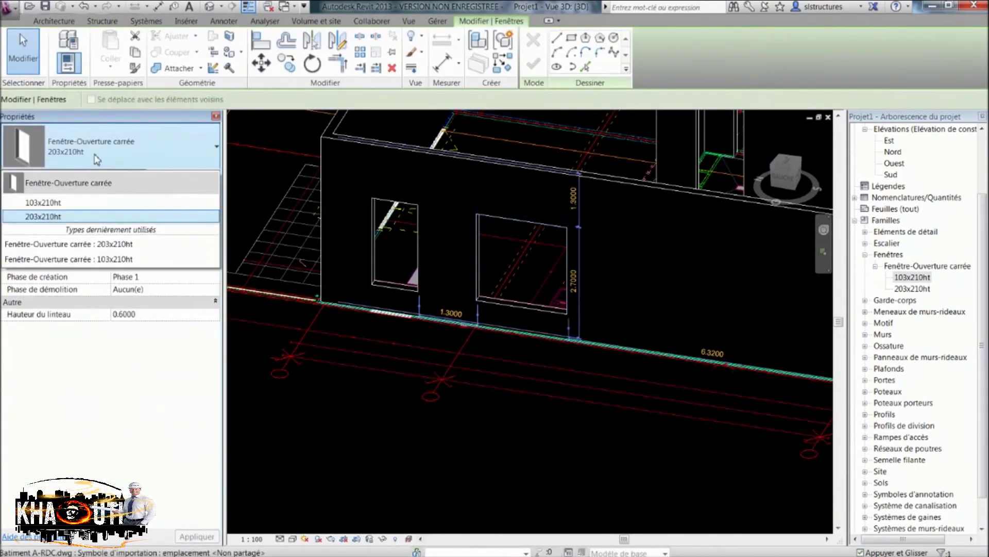
{"action": "left_click", "coordinate": [77, 204]}
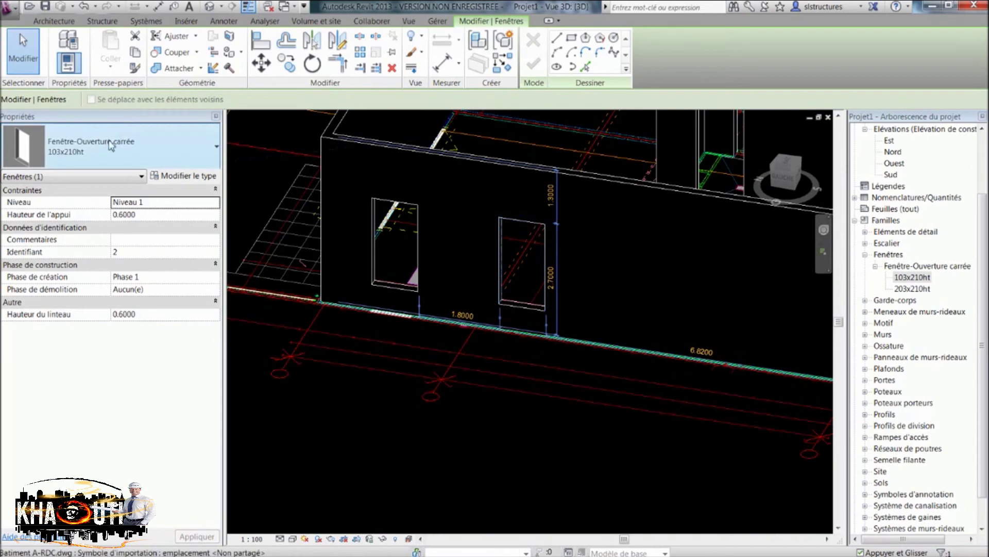
Review the type properties of the 103x210ht window without changing them, and look over both openings in the wall
{"action": "left_click", "coordinate": [172, 177]}
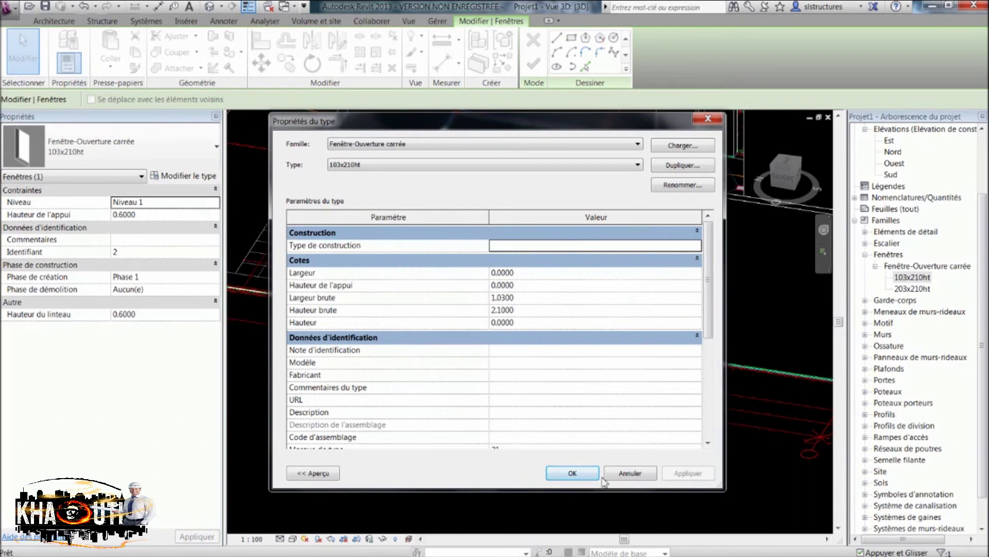
{"action": "left_click", "coordinate": [619, 472]}
{"action": "key", "text": "Escape"}
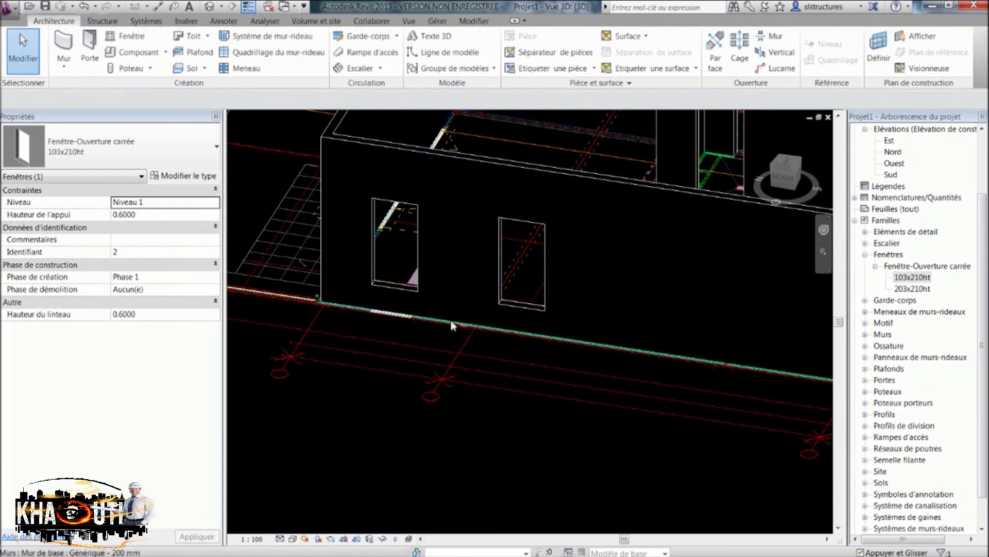
{"action": "middle_click_drag", "start_coordinate": [591, 263], "coordinate": [537, 267]}
{"action": "scroll", "coordinate": [536, 264], "scroll_direction": "down", "scroll_amount": 3}
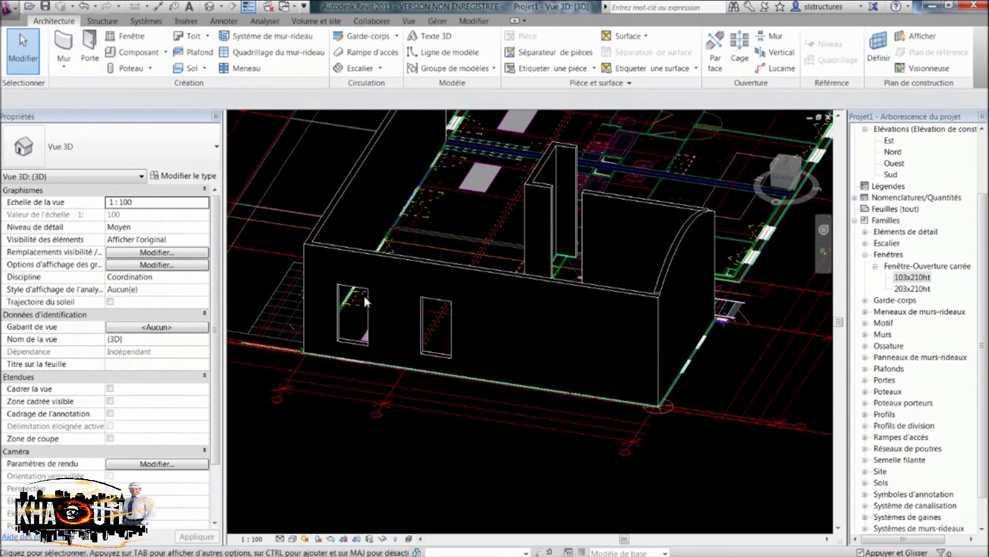